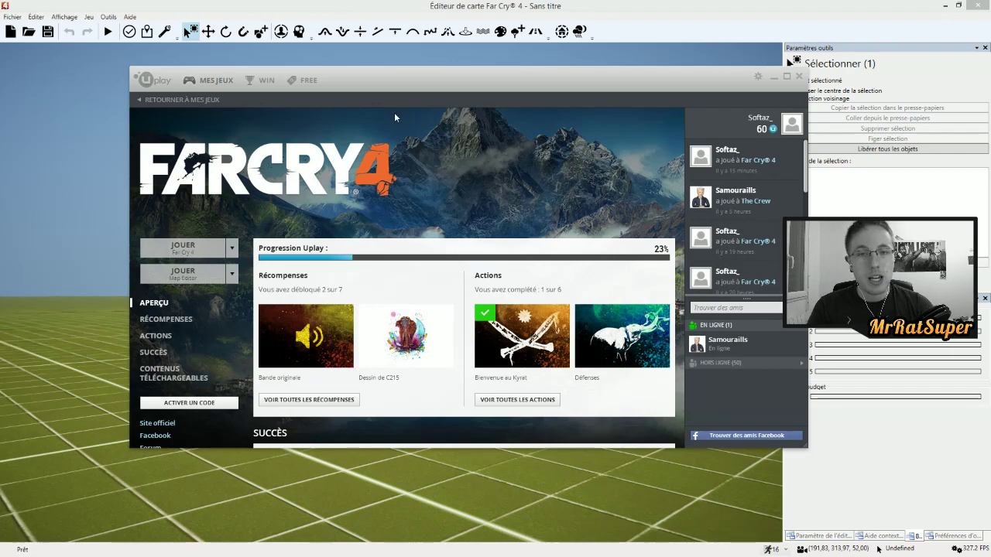
left_click_drag(426, 91, 409, 87)
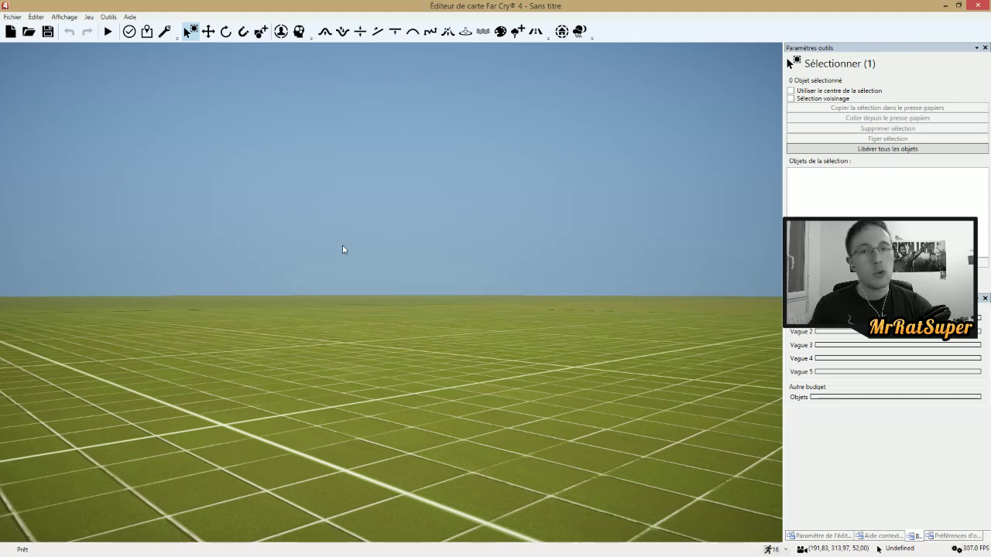
scroll(393, 395, "down", 5)
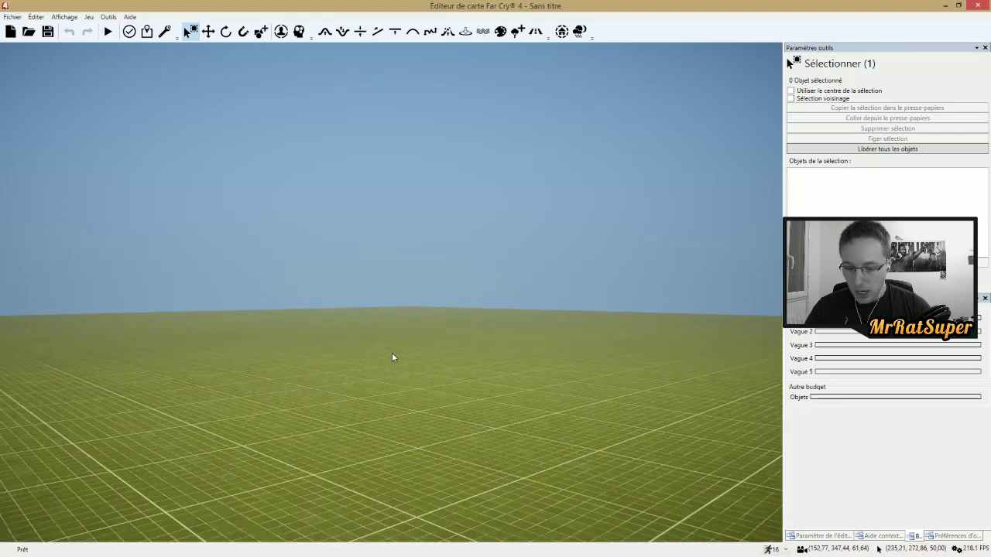
right_click_drag(401, 432, 360, 488)
scroll(449, 418, "down", 5)
right_click_drag(475, 449, 477, 430)
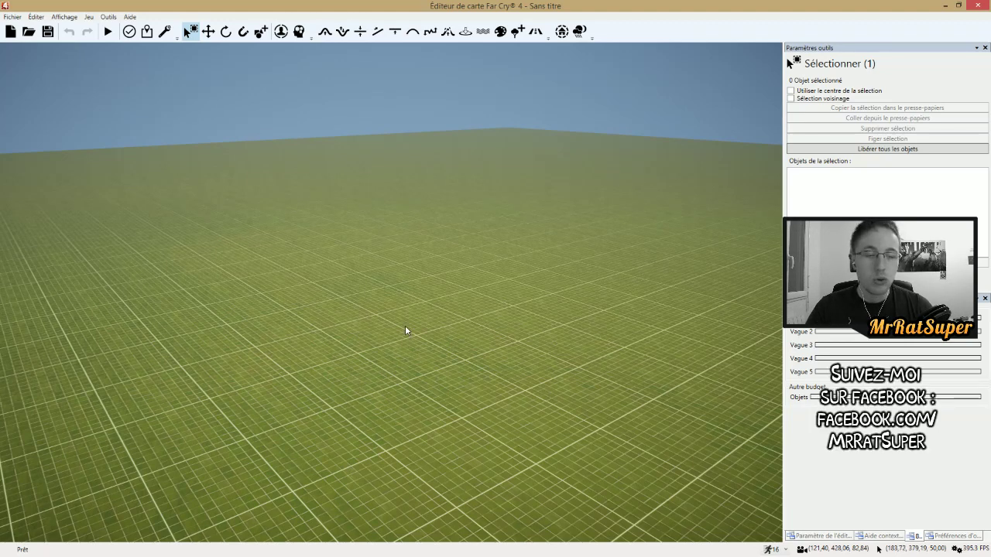
right_click_drag(427, 295, 467, 336)
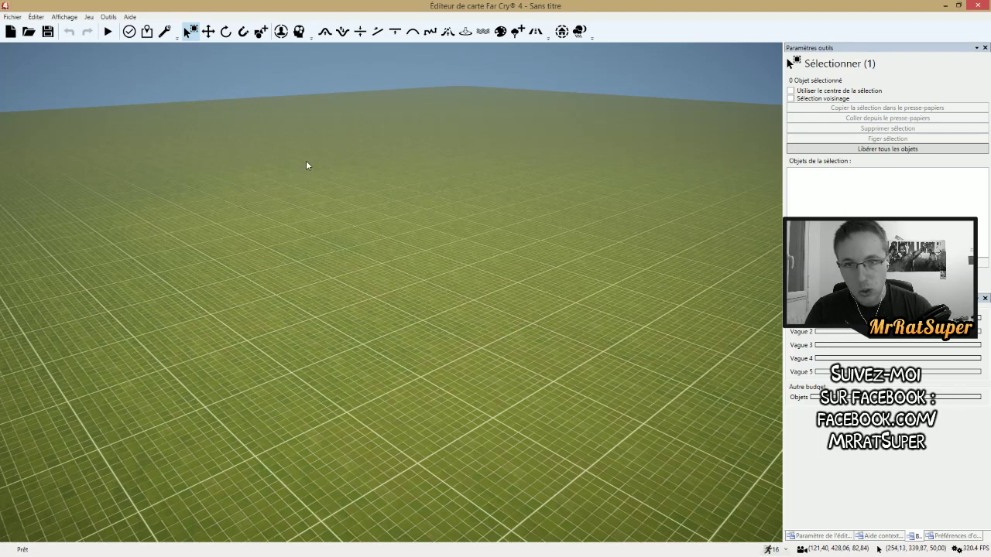
left_click(326, 39)
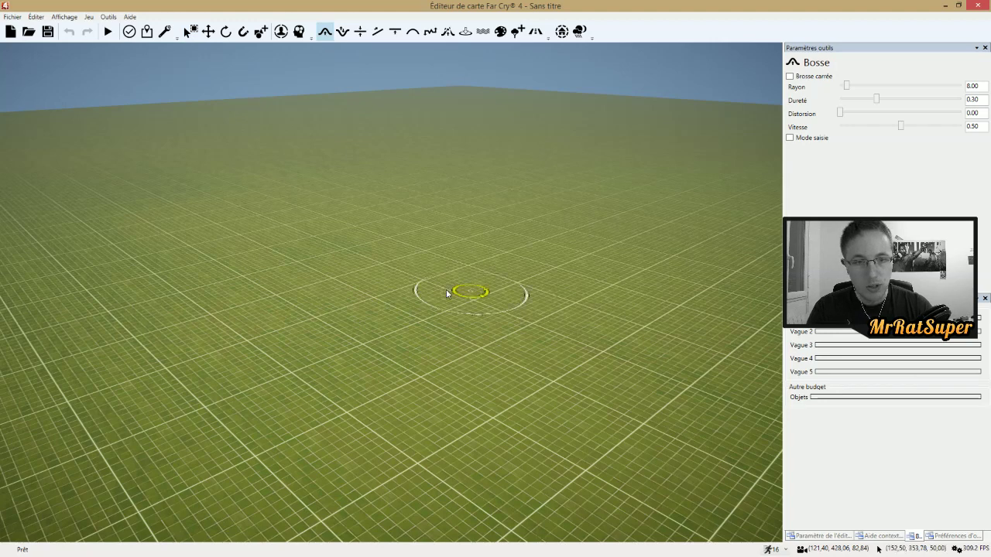
scroll(375, 288, "down", 2)
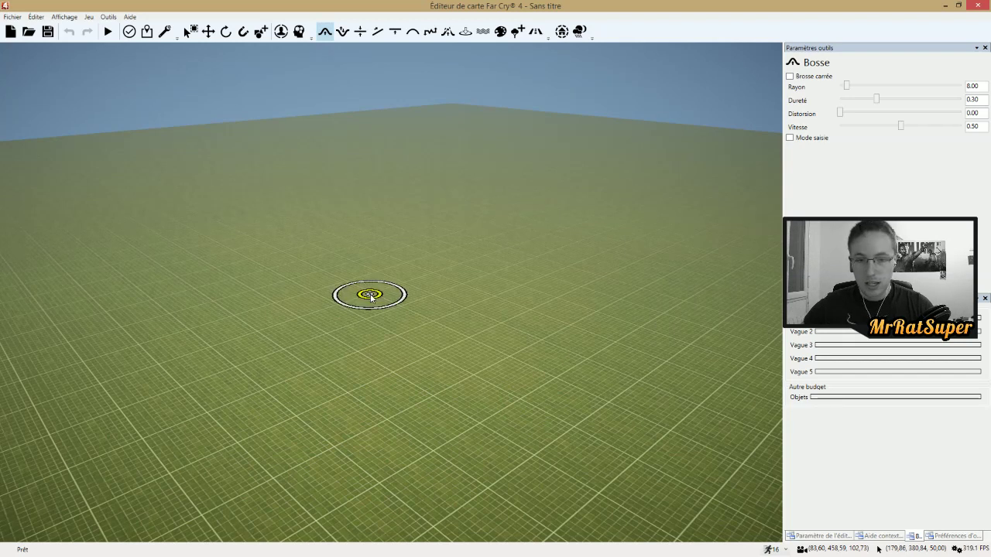
key("Escape")
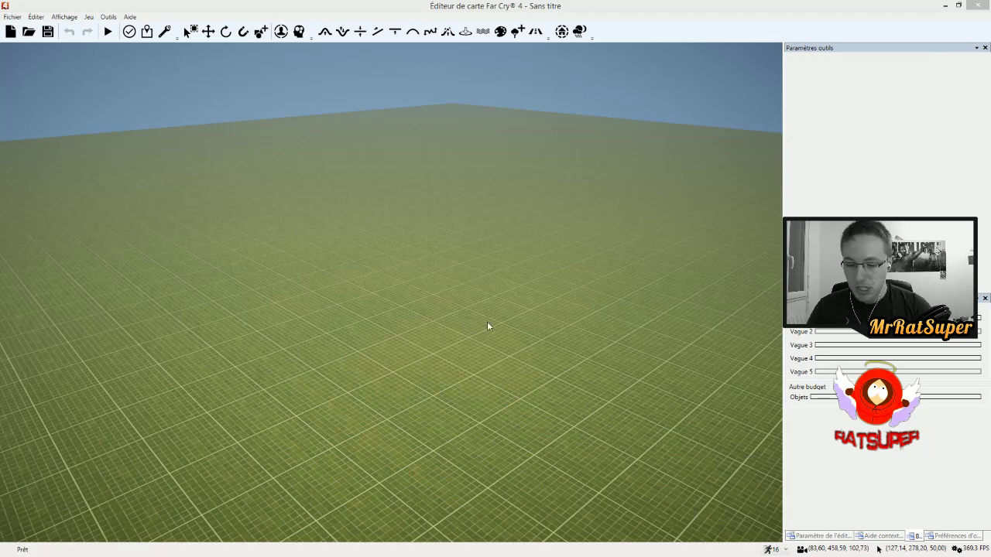
- Examine the empty flat terrain from different camera positions, angles and distances
key("d")
key("s")
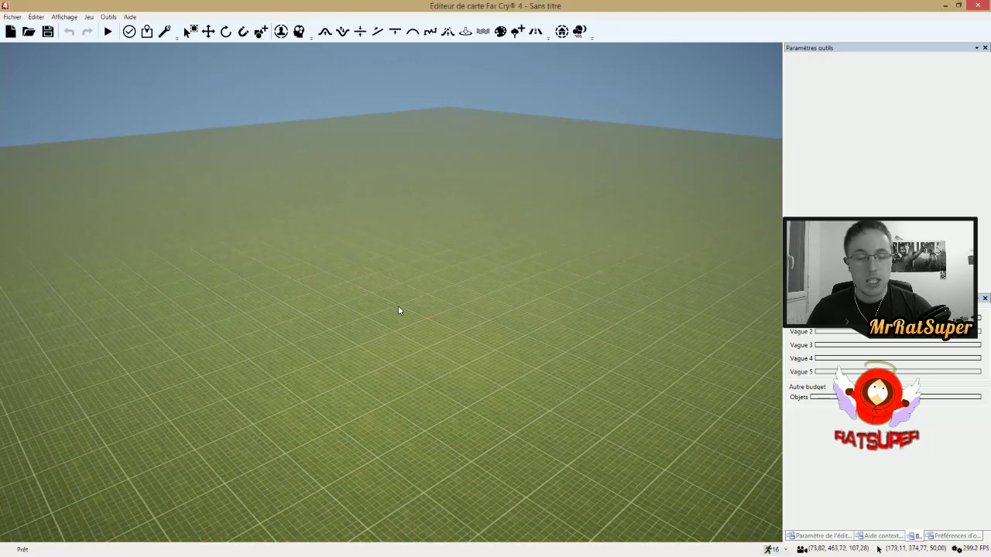
key("q")
key("z")
key("s")
mouse_move(367, 261)
right_mouse_down()
mouse_move(534, 279)
mouse_move(357, 333)
mouse_move(368, 233)
mouse_move(368, 272)
right_mouse_up()
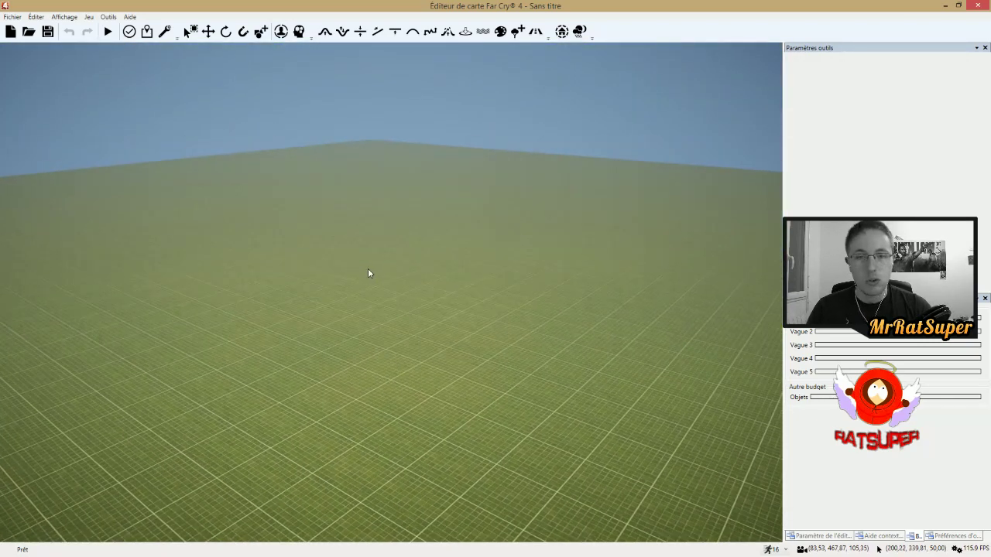
key("w")
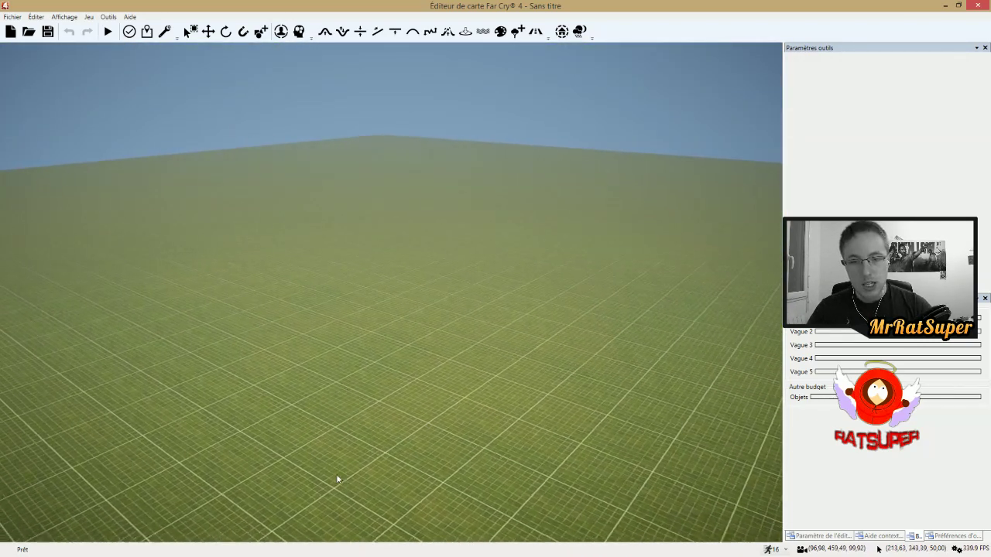
scroll(405, 399, "down", 4)
scroll(403, 399, "up", 1)
scroll(402, 400, "down", 2)
scroll(395, 401, "up", 4)
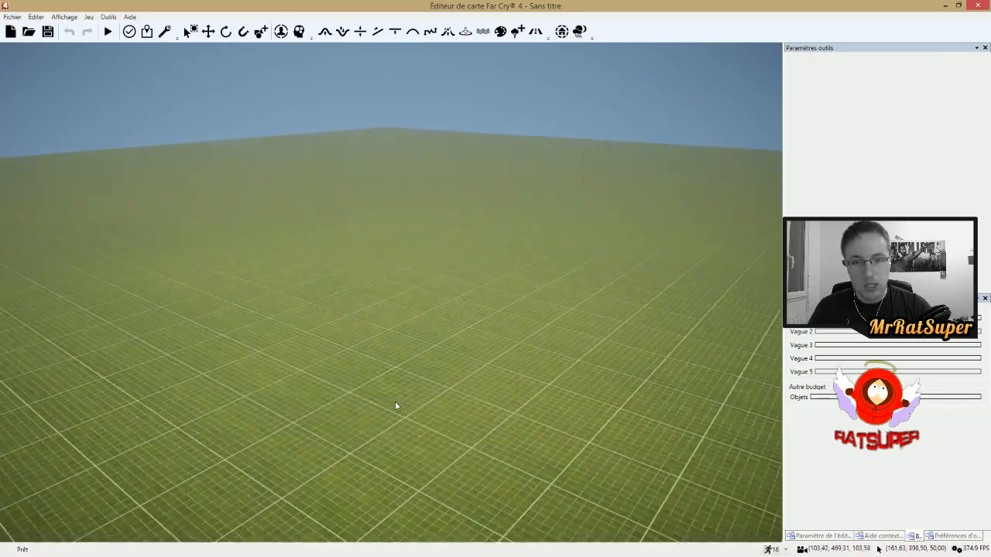
scroll(393, 401, "down", 3)
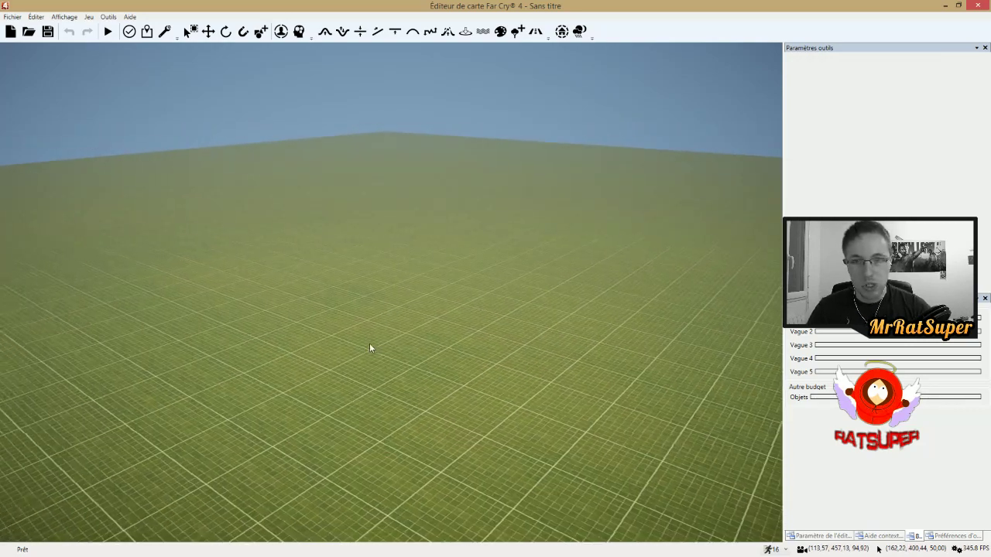
key("a")
key("w")
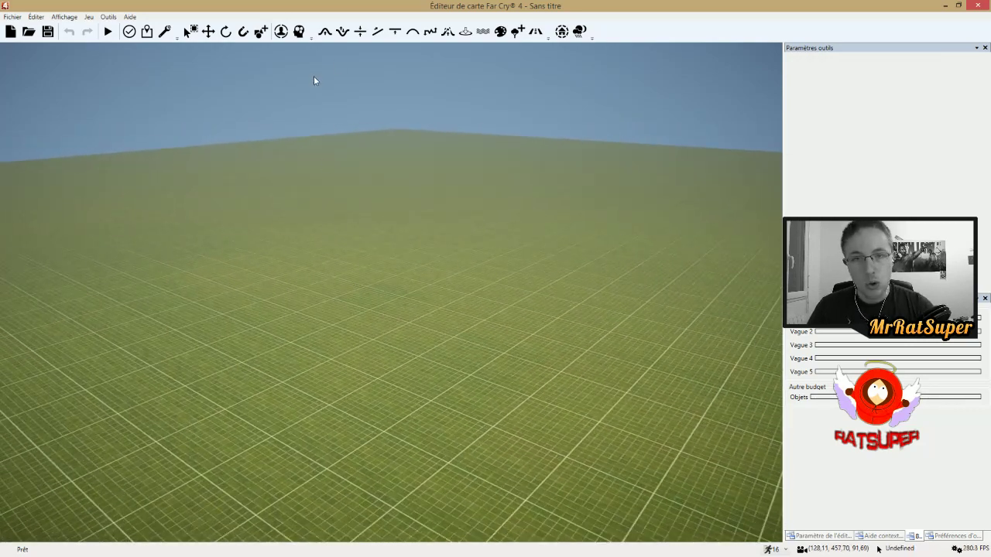
- Raise a low, uneven ridge across the flat terrain with the Bosse (bump) tool
left_click(324, 33)
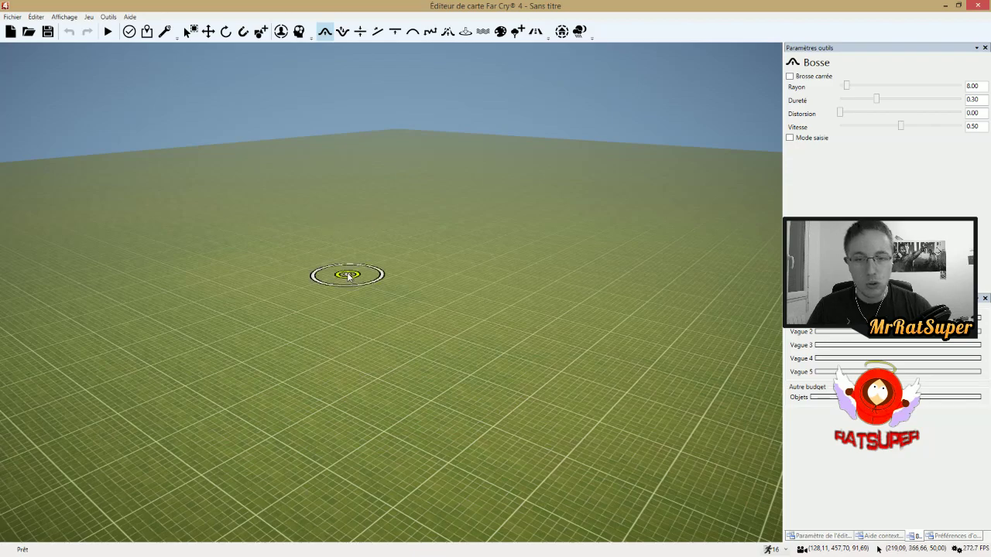
key("w")
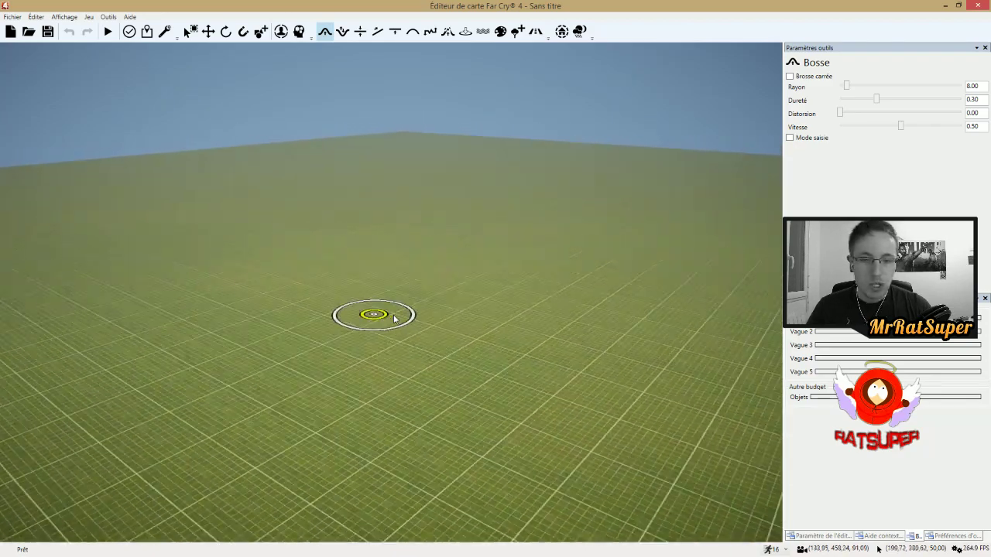
key("s")
key("a")
right_click_drag(425, 339, 495, 374)
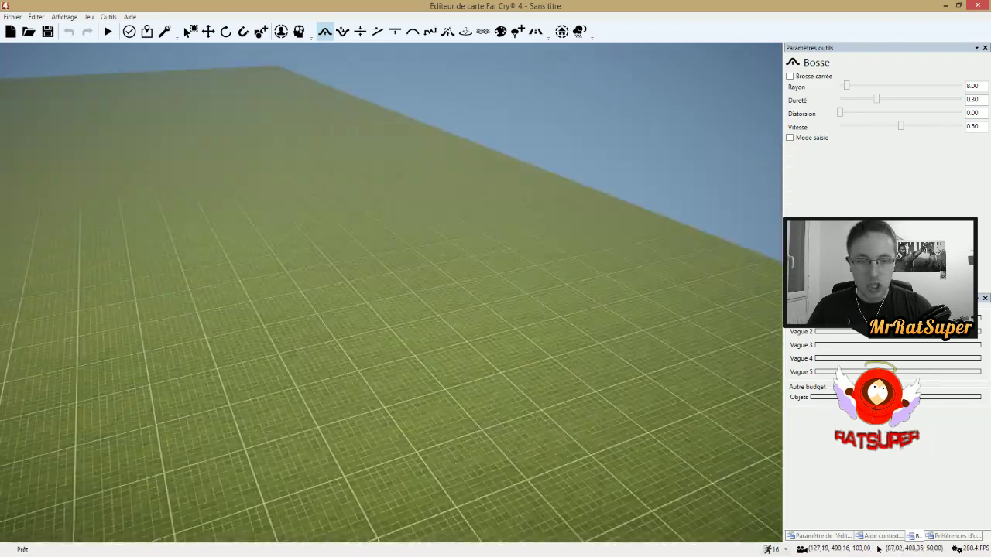
right_click_drag(372, 325, 442, 343)
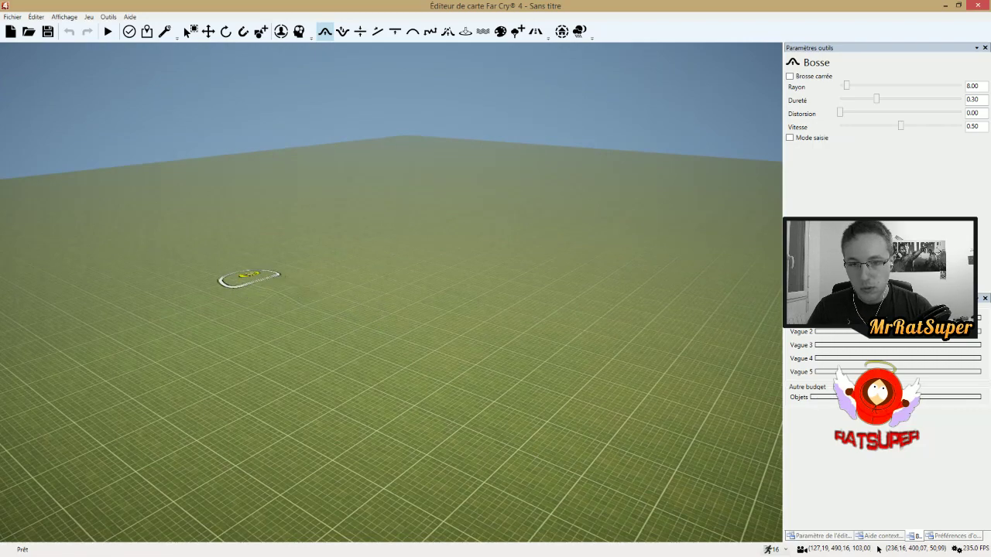
mouse_move(286, 291)
left_mouse_down()
mouse_move(361, 326)
mouse_move(513, 352)
mouse_move(336, 338)
mouse_move(352, 348)
left_mouse_up()
- Build up the middle of the low ridge into taller mounds with back-and-forth Bosse strokes
scroll(352, 348, "up", 5)
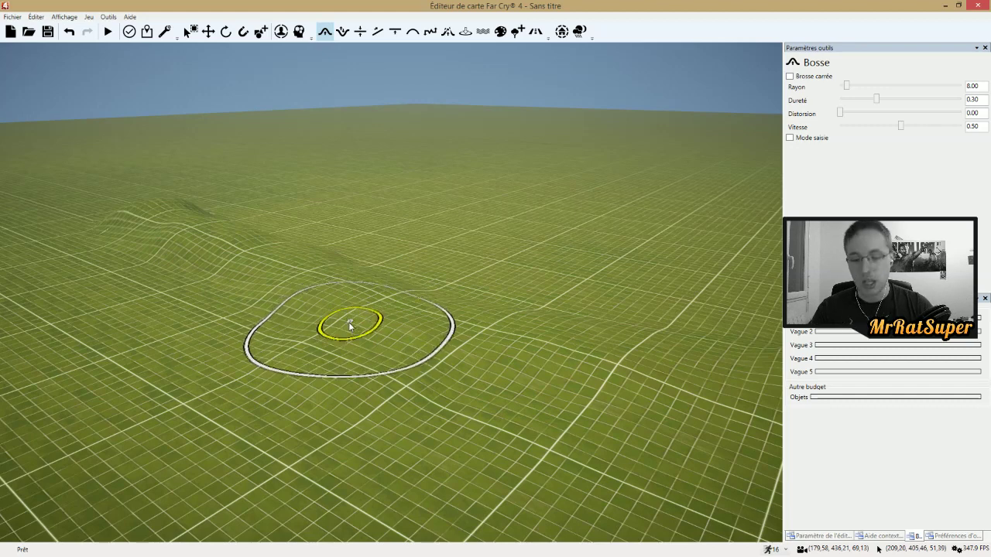
scroll(361, 333, "down", 3)
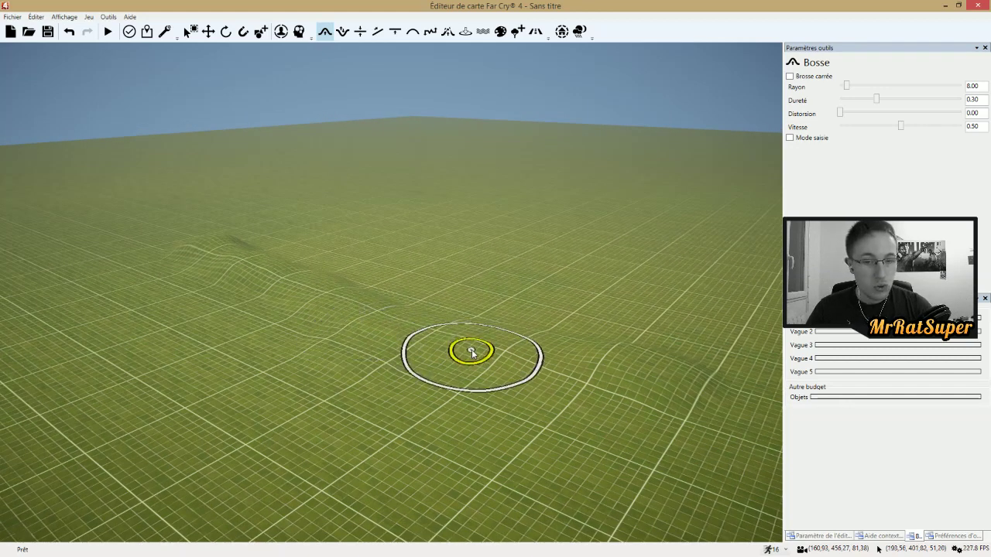
left_click_drag(471, 354, 345, 333)
mouse_move(294, 300)
left_mouse_down()
mouse_move(483, 328)
mouse_move(427, 328)
mouse_move(433, 309)
mouse_move(514, 356)
left_mouse_up()
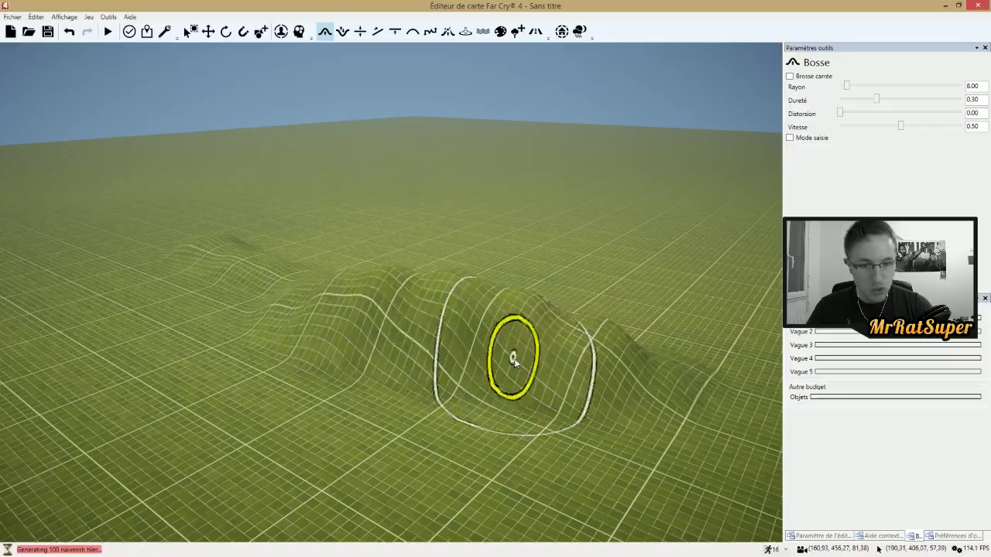
- Raise more mounds along the other side of the ridge and extend its near end with the Bosse tool
key("d")
mouse_move(453, 400)
right_mouse_down()
mouse_move(681, 410)
mouse_move(621, 262)
mouse_move(622, 463)
mouse_move(508, 443)
mouse_move(480, 419)
mouse_move(398, 390)
mouse_move(272, 364)
right_mouse_up()
key("s")
key("s")
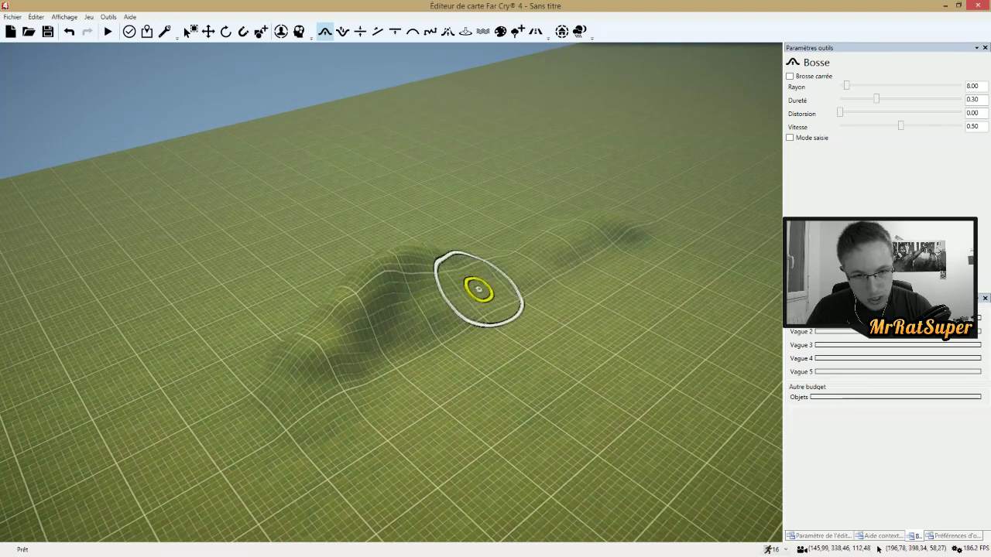
mouse_move(478, 290)
left_mouse_down()
mouse_move(548, 258)
mouse_move(597, 208)
mouse_move(433, 244)
mouse_move(521, 251)
mouse_move(549, 247)
mouse_move(411, 236)
mouse_move(255, 487)
mouse_move(336, 284)
mouse_move(255, 427)
mouse_move(321, 354)
mouse_move(325, 372)
mouse_move(387, 255)
mouse_move(446, 361)
mouse_move(400, 257)
mouse_move(427, 401)
mouse_move(401, 436)
mouse_move(411, 474)
left_mouse_up()
key("s")
key("q")
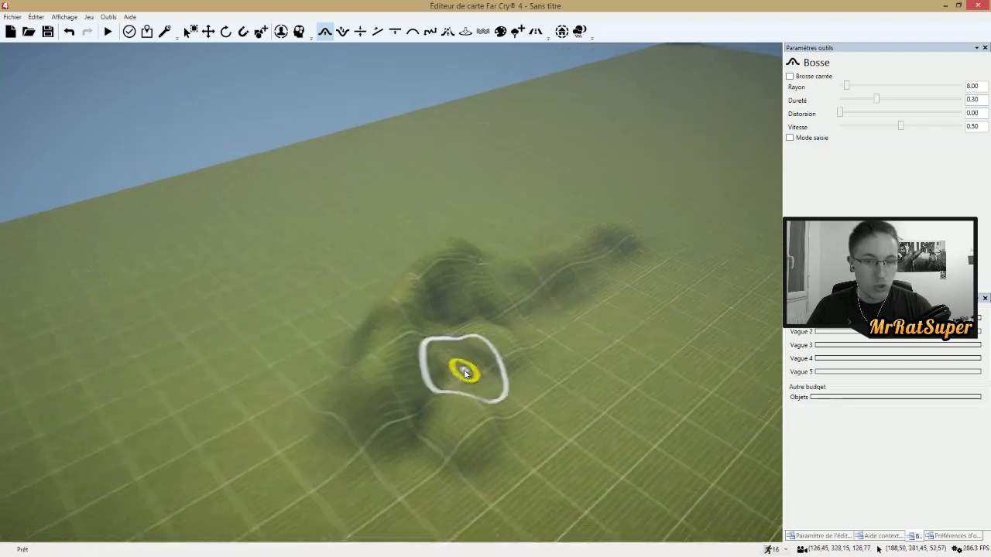
mouse_move(466, 374)
right_mouse_down()
mouse_move(488, 410)
mouse_move(464, 420)
mouse_move(434, 401)
mouse_move(504, 394)
mouse_move(467, 401)
right_mouse_up()
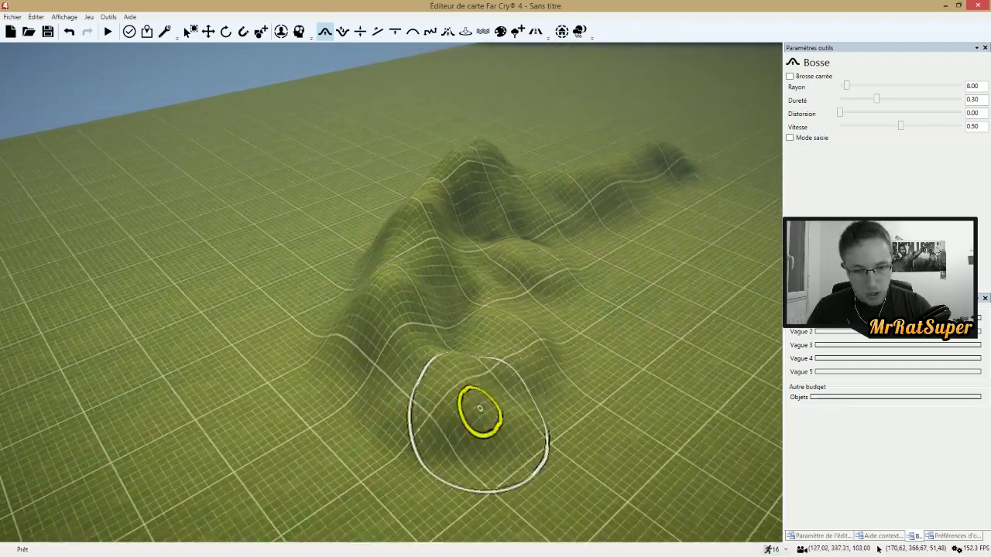
- Continue the ridge from its far end with smaller mounds that curve around the flat ground
right_click_drag(465, 504, 459, 367)
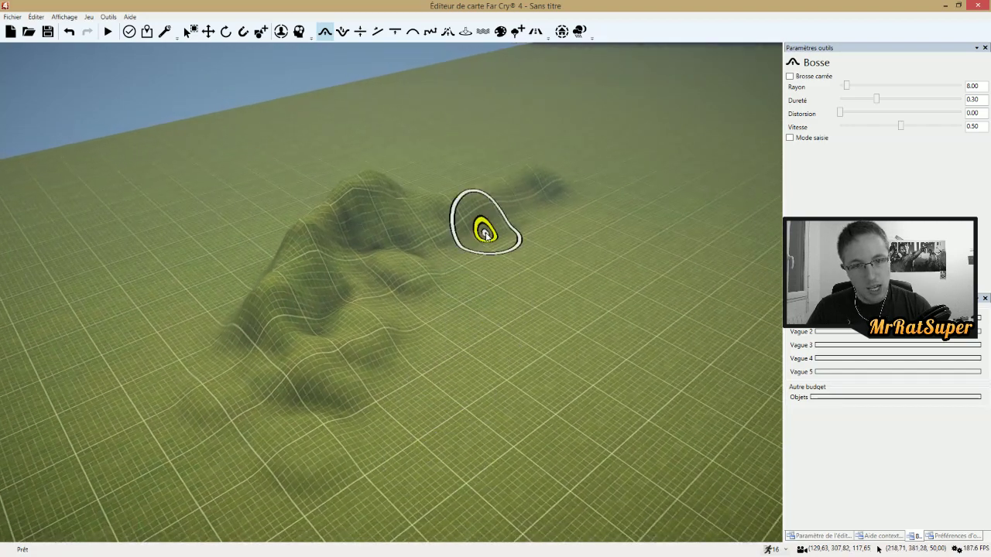
mouse_move(484, 233)
left_mouse_down()
mouse_move(571, 210)
mouse_move(564, 194)
mouse_move(612, 199)
mouse_move(704, 267)
mouse_move(589, 201)
mouse_move(699, 239)
mouse_move(618, 229)
mouse_move(646, 242)
left_mouse_up()
key("d")
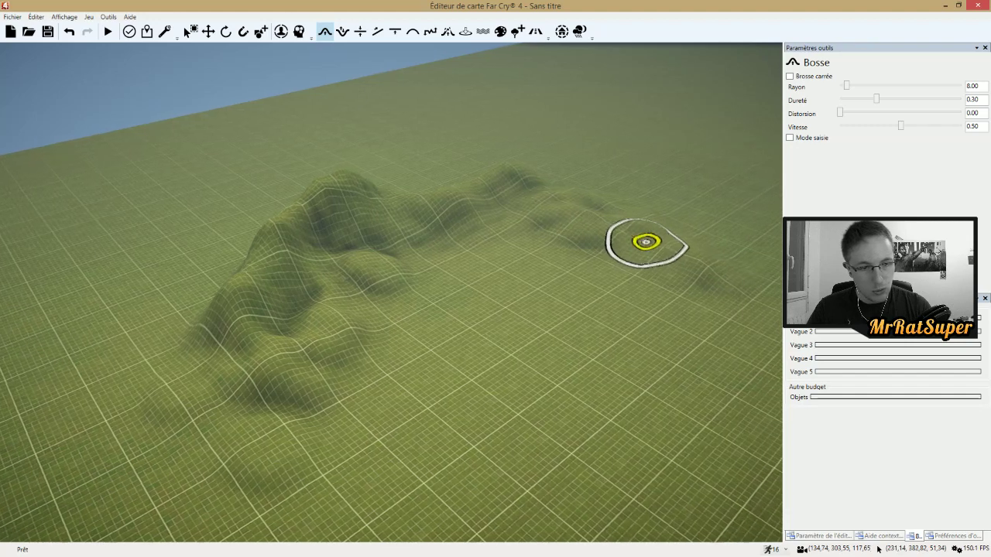
key("s")
left_click_drag(524, 230, 588, 296)
- Raise mounds along the near and remaining sides so the ridge forms a ring around a flat central area
key("s")
mouse_move(618, 460)
left_mouse_down()
mouse_move(532, 452)
mouse_move(513, 433)
mouse_move(540, 415)
left_mouse_up()
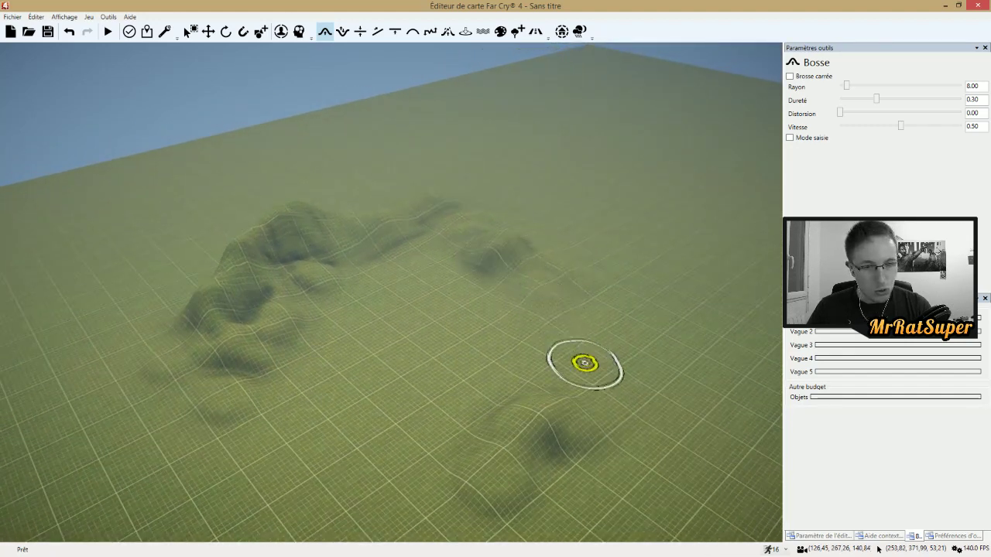
mouse_move(540, 294)
left_mouse_down()
mouse_move(575, 343)
mouse_move(577, 400)
mouse_move(541, 307)
mouse_move(504, 261)
mouse_move(438, 228)
mouse_move(449, 217)
mouse_move(442, 204)
mouse_move(376, 212)
mouse_move(289, 200)
mouse_move(416, 247)
mouse_move(594, 339)
mouse_move(539, 469)
mouse_move(413, 482)
mouse_move(376, 473)
mouse_move(480, 462)
mouse_move(387, 471)
mouse_move(263, 404)
mouse_move(188, 405)
mouse_move(230, 410)
mouse_move(232, 348)
mouse_move(213, 374)
mouse_move(220, 350)
mouse_move(200, 445)
mouse_move(201, 367)
mouse_move(195, 376)
left_mouse_up()
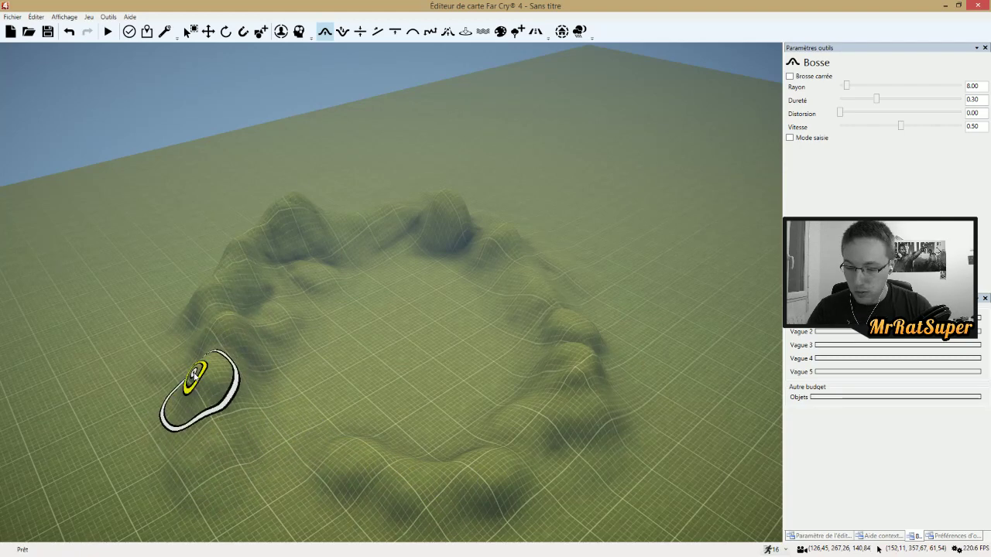
key("s")
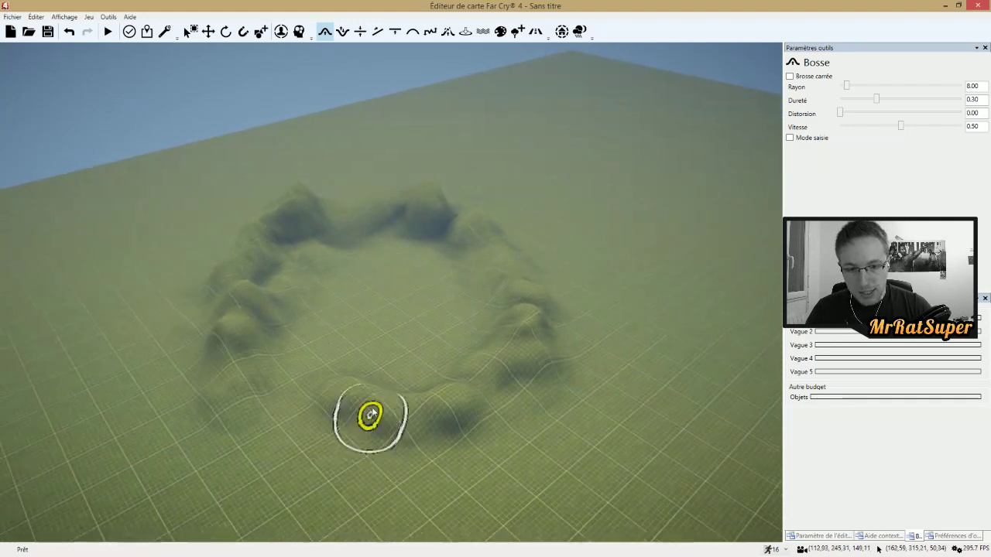
- Raise a second sharp peak on the far side of the ring and thicken the surrounding hills
scroll(370, 411, "up", 3)
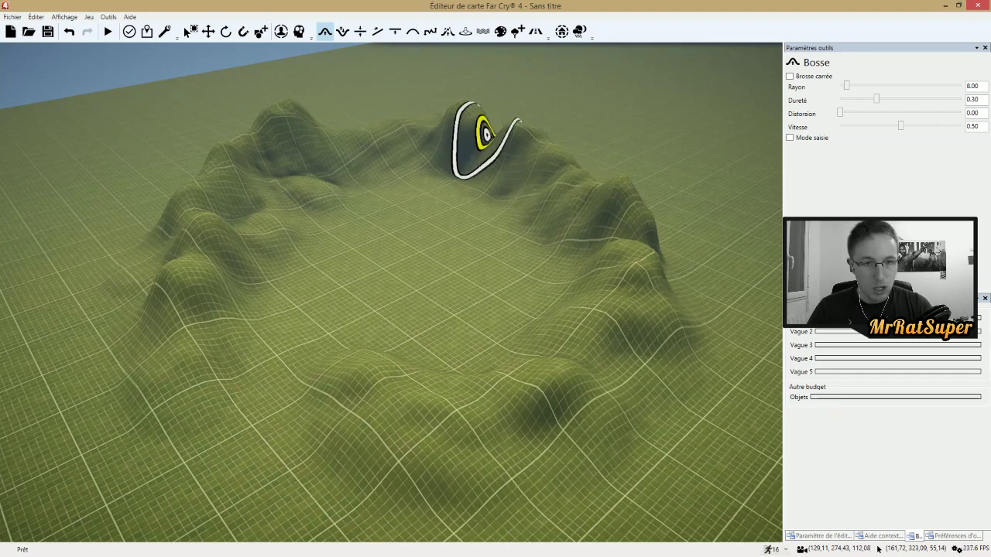
left_click_drag(487, 135, 505, 120)
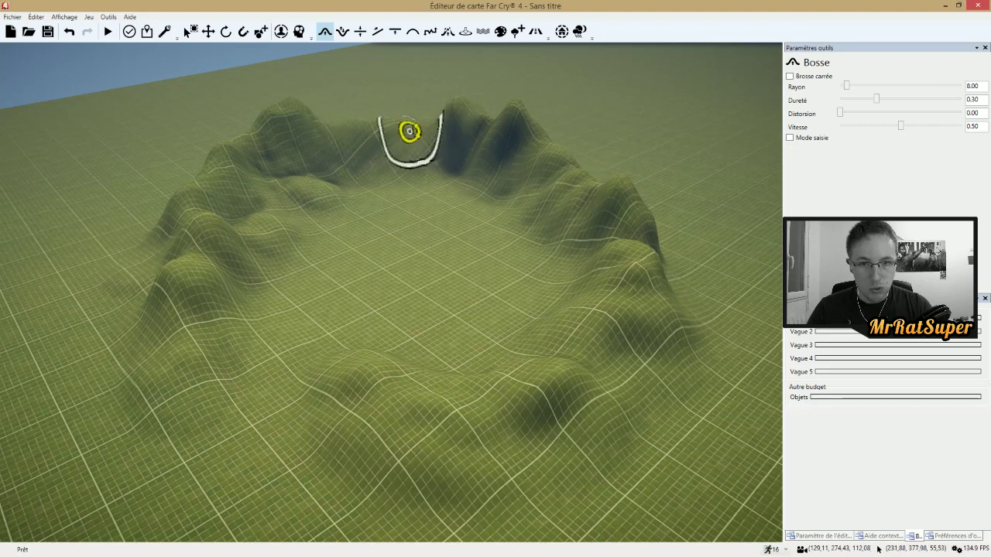
mouse_move(411, 132)
left_mouse_down()
mouse_move(217, 209)
mouse_move(310, 170)
mouse_move(170, 246)
mouse_move(182, 234)
mouse_move(137, 294)
mouse_move(135, 398)
mouse_move(283, 444)
mouse_move(349, 374)
mouse_move(310, 421)
mouse_move(332, 394)
mouse_move(487, 411)
mouse_move(604, 342)
mouse_move(626, 239)
mouse_move(668, 466)
left_mouse_up()
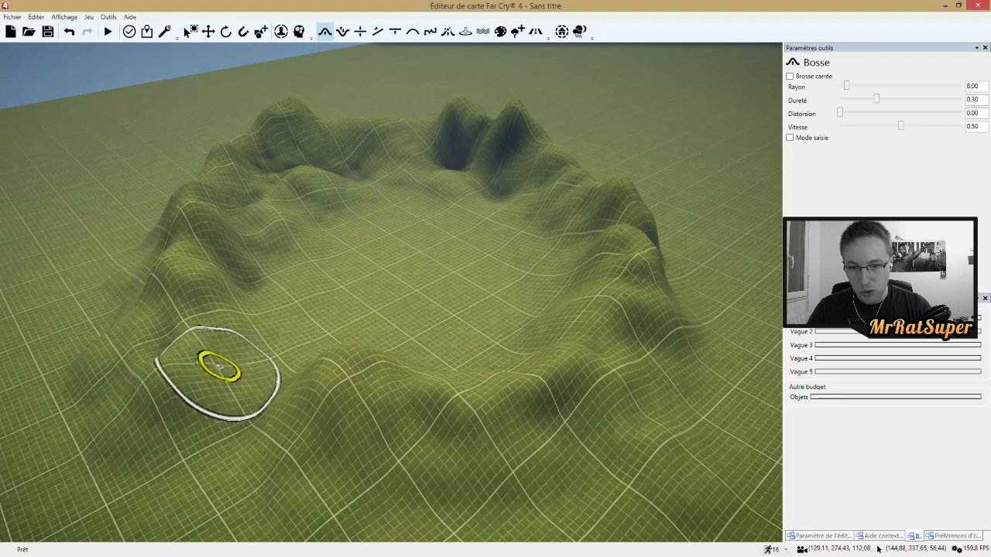
- Raise two tall, steep peaks on either side of the gap at the near edge of the ring
mouse_move(205, 354)
left_mouse_down()
mouse_move(188, 332)
mouse_move(188, 305)
mouse_move(224, 325)
left_mouse_up()
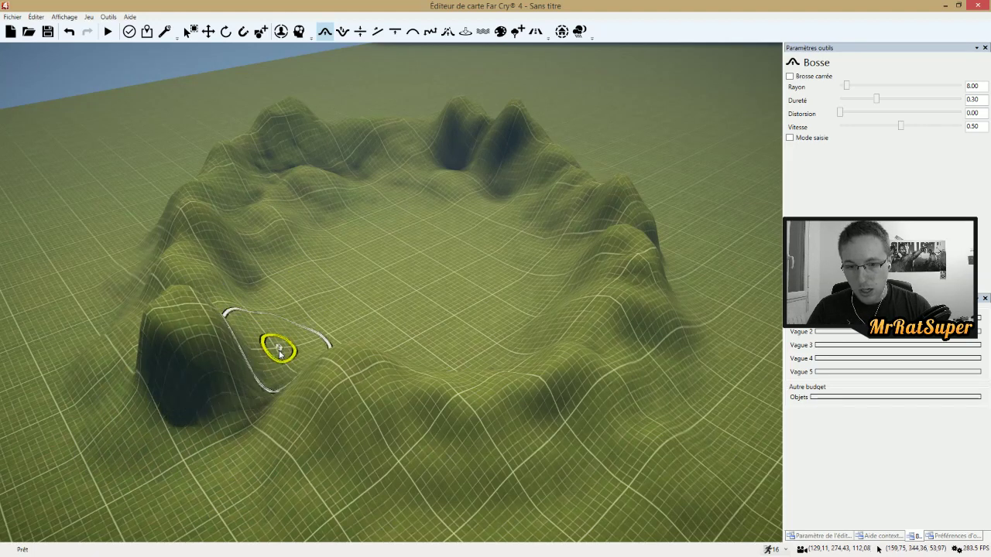
mouse_move(326, 398)
left_mouse_down()
mouse_move(323, 374)
mouse_move(349, 321)
left_mouse_up()
key("s")
key("q")
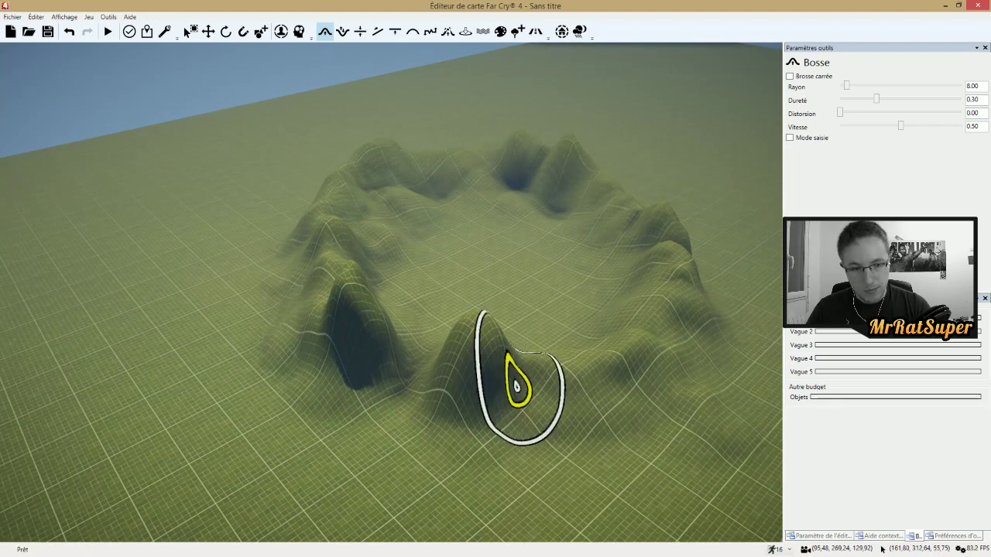
scroll(465, 373, "down", 2)
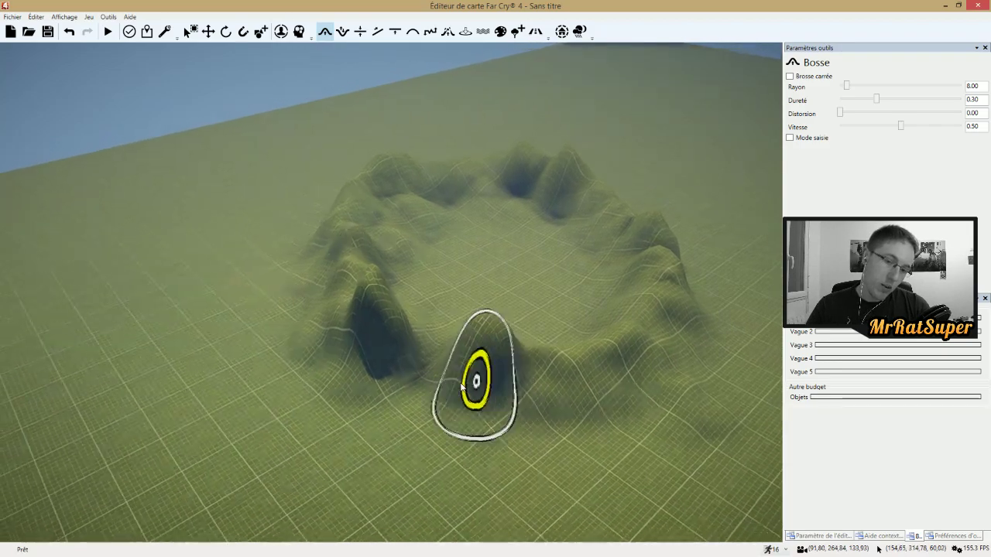
scroll(473, 399, "up", 5)
scroll(580, 336, "down", 8)
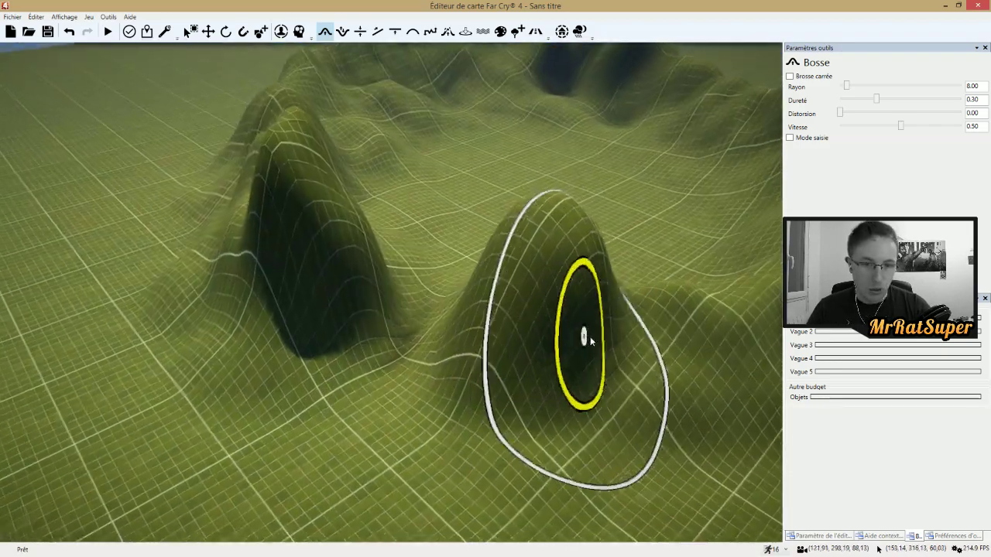
- Examine the whole ring of hills from farther back and from several sides
scroll(285, 446, "down", 1)
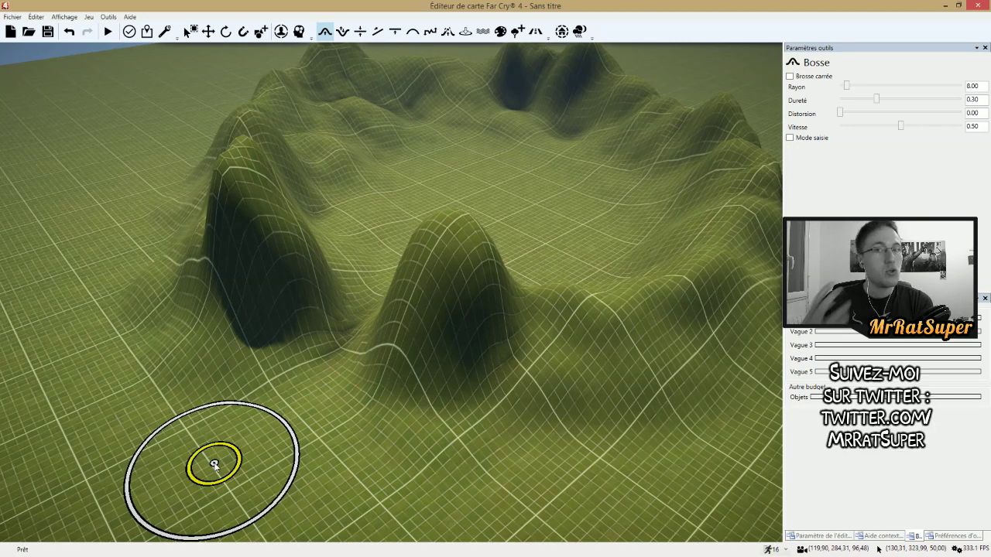
scroll(316, 421, "down", 5)
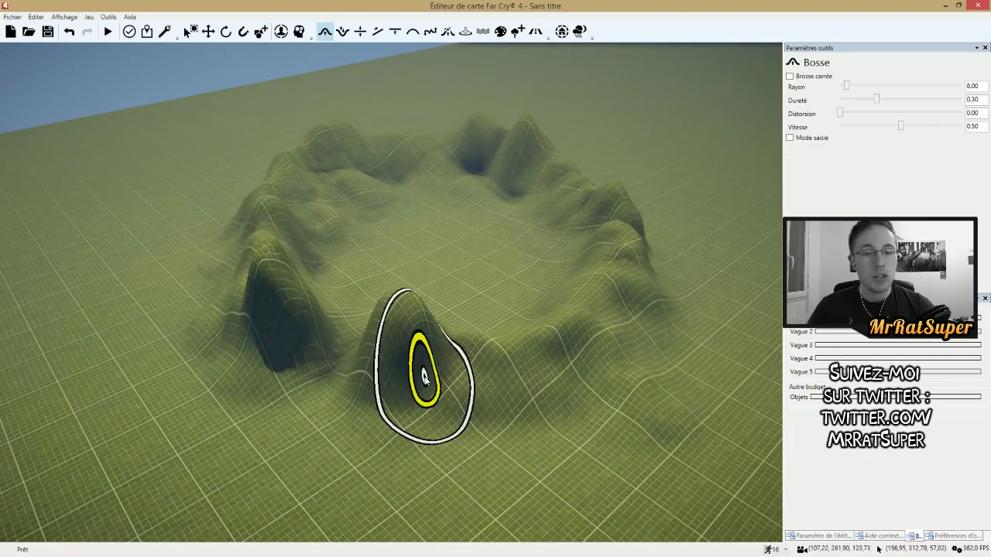
key("z")
key("d")
key("s")
key("q")
key("z")
key("d")
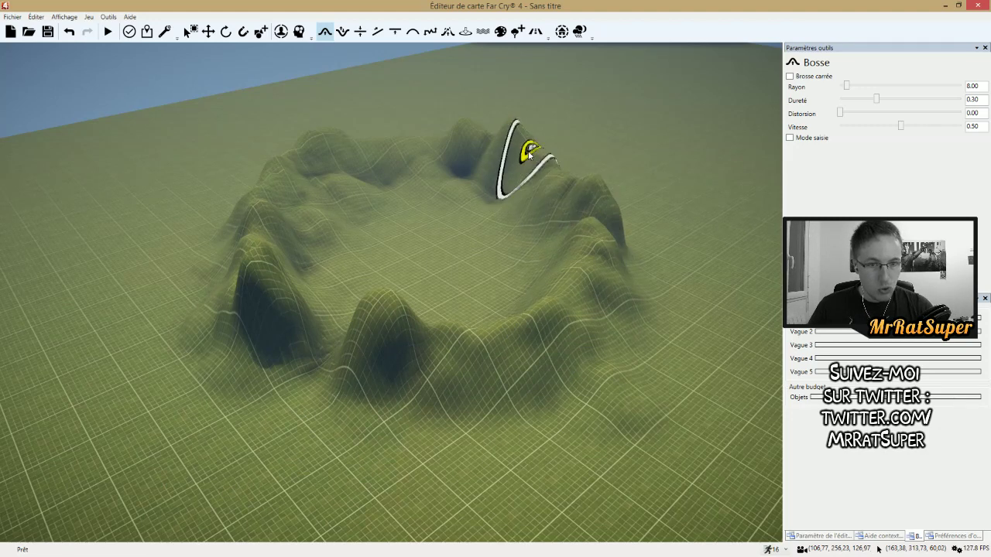
key("s")
key("q")
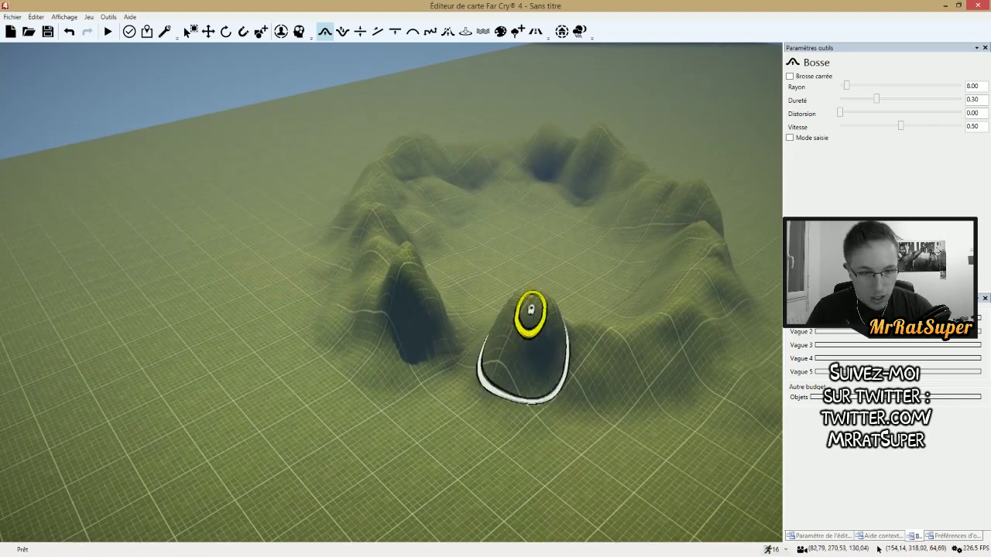
- Raise the two peaks flanking the gap at the near edge of the ring even higher with the Bosse tool
left_click_drag(530, 309, 529, 286)
left_click_drag(404, 285, 409, 237)
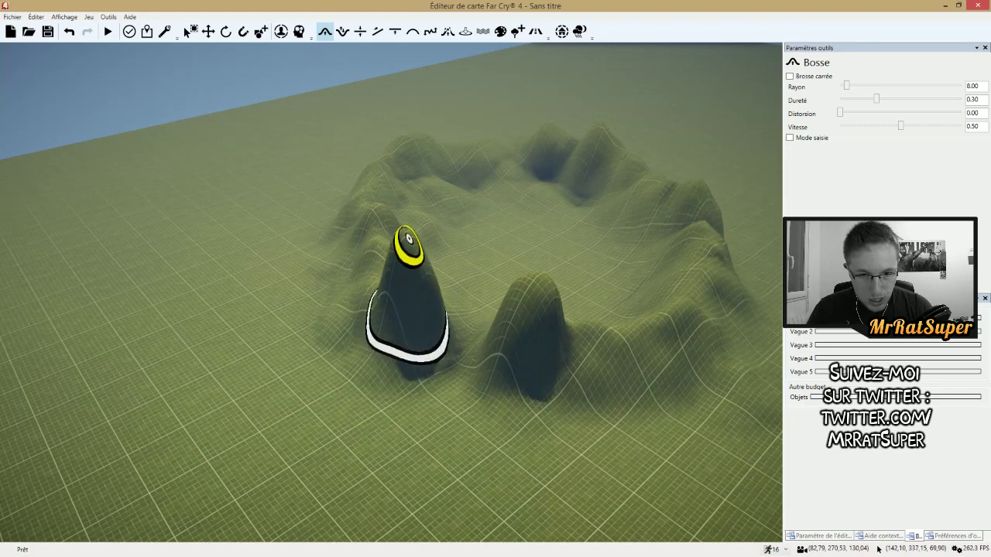
key("s")
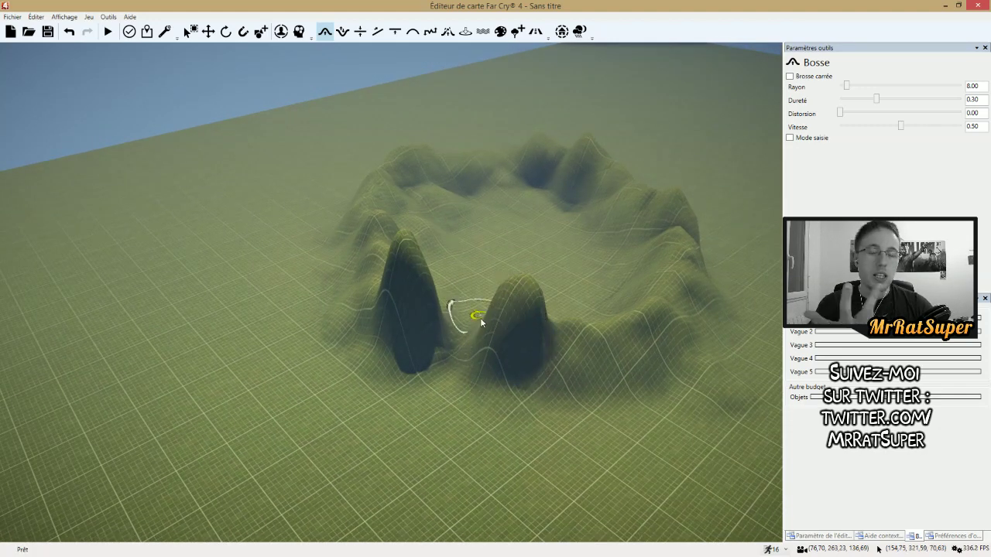
key("d")
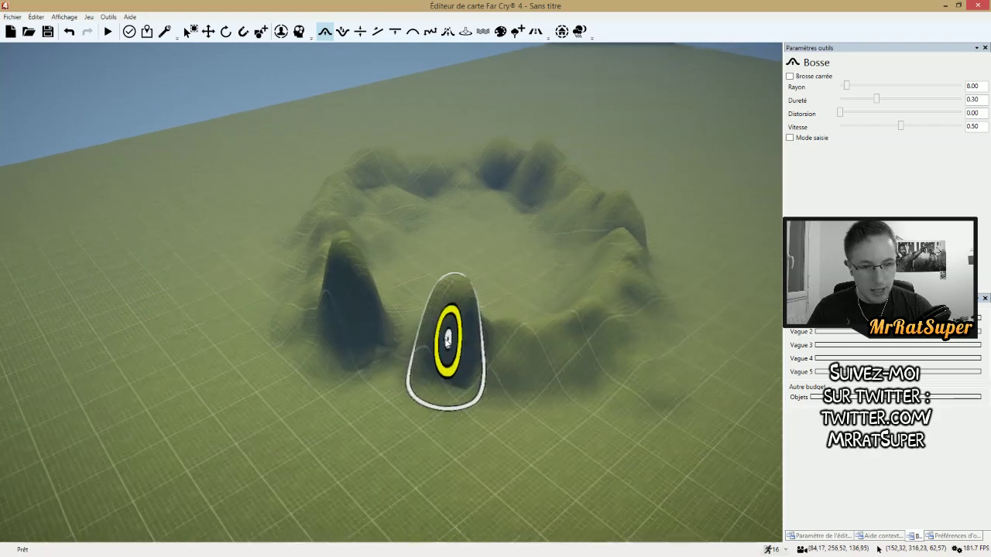
- Add Sedge Trees 5 from the Himalayen category to the vegetation group for planting
key("w")
key("w")
scroll(411, 297, "down", 1)
scroll(439, 285, "up", 3)
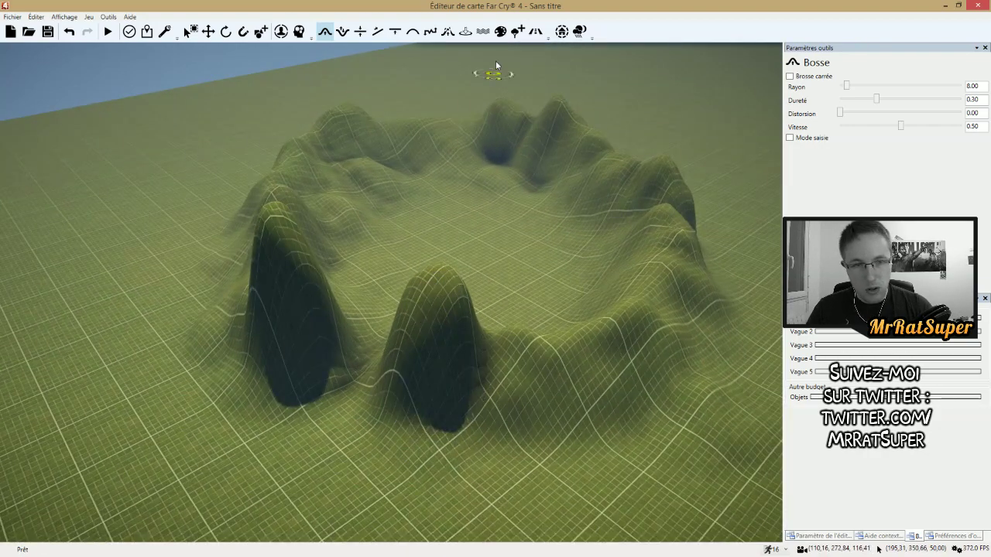
left_click(521, 31)
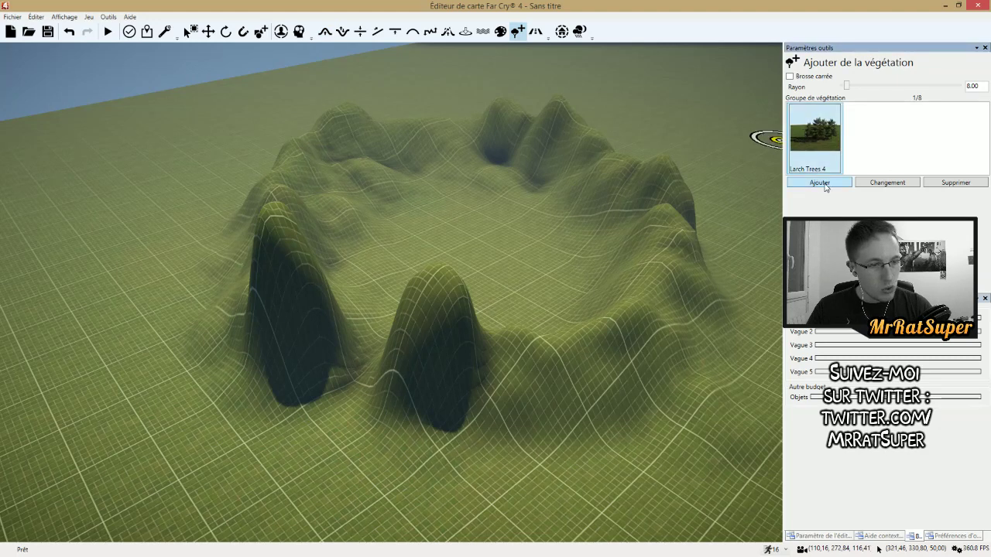
left_click(822, 184)
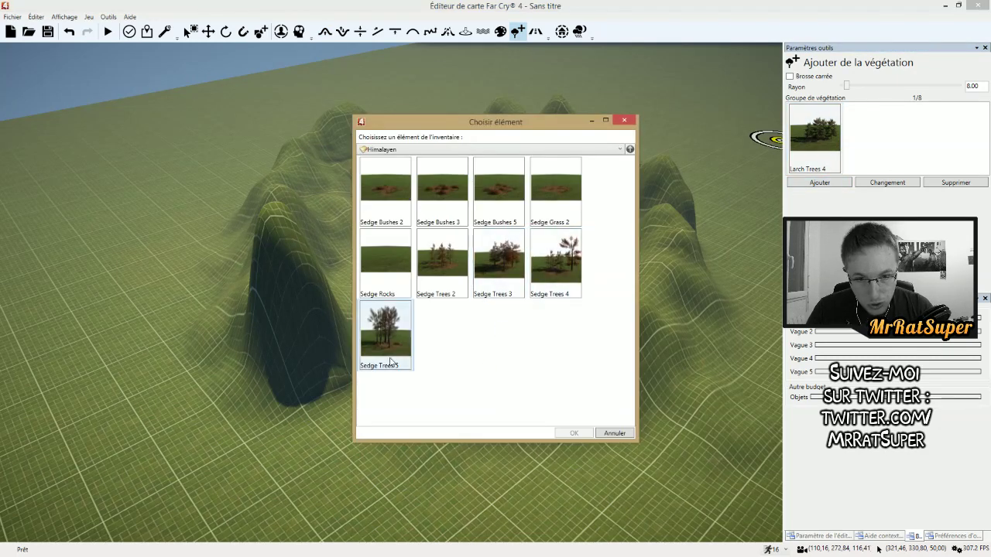
left_click(574, 433)
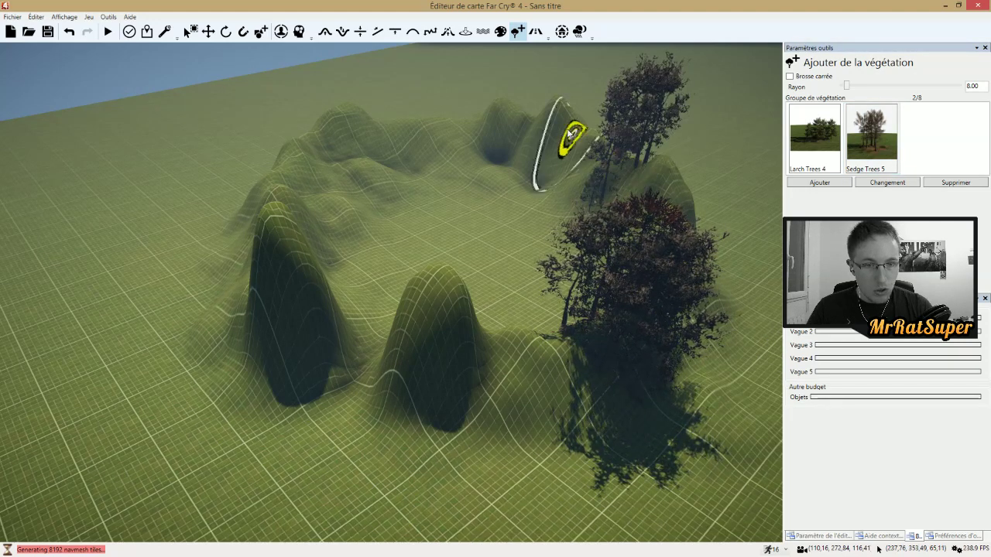
- Plant Sedge Trees 5 along the hills all around the ring, keeping the flat central area and the gap open
left_click_drag(570, 133, 552, 116)
mouse_move(464, 126)
left_mouse_down()
mouse_move(345, 124)
mouse_move(274, 186)
mouse_move(265, 219)
mouse_move(538, 356)
left_mouse_up()
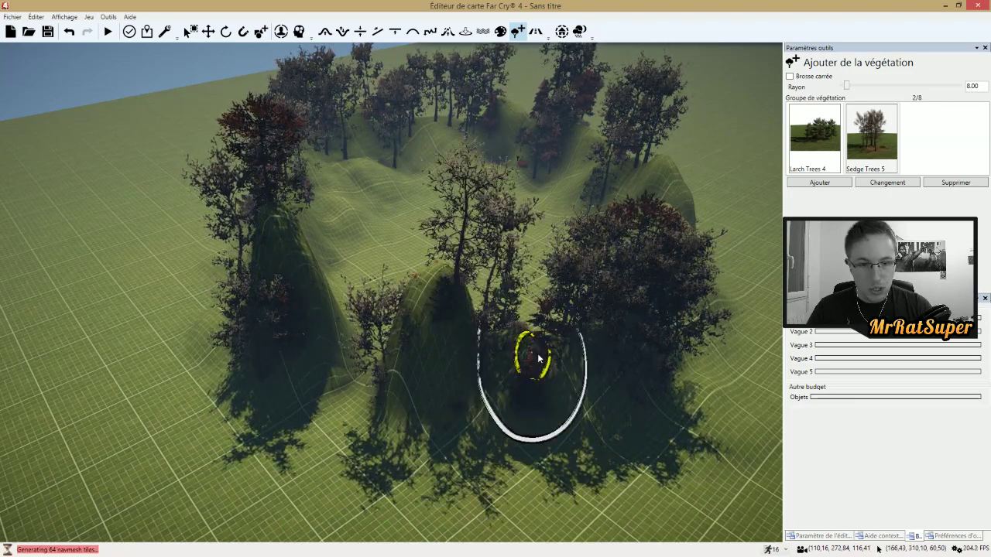
key("d")
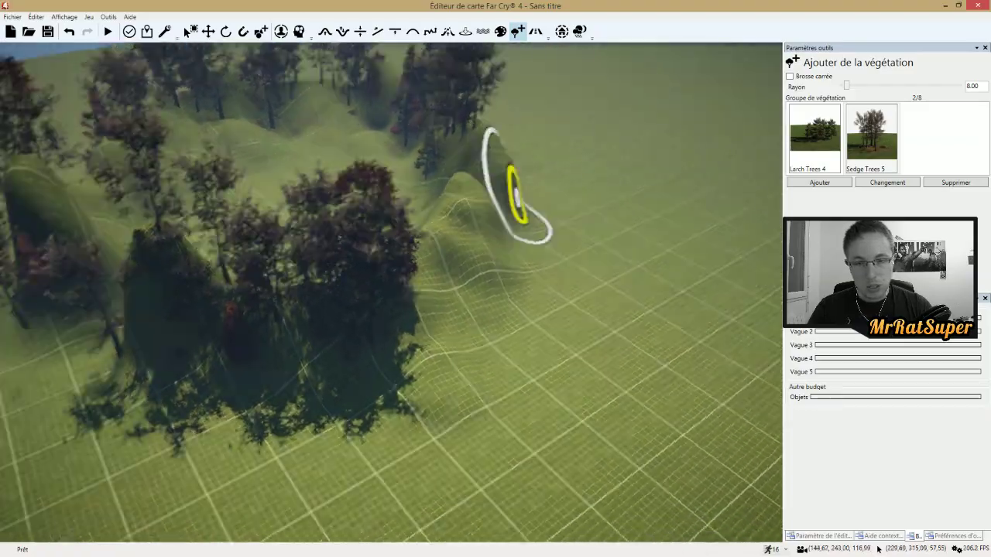
key("d")
mouse_move(517, 197)
right_mouse_down()
mouse_move(717, 328)
mouse_move(646, 409)
mouse_move(416, 236)
right_mouse_up()
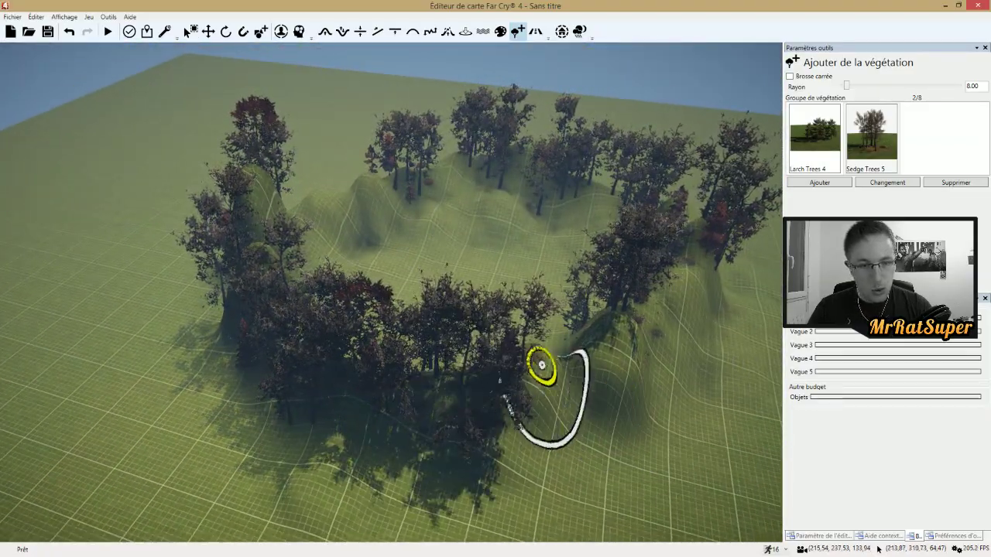
mouse_move(586, 350)
right_mouse_down()
mouse_move(609, 310)
mouse_move(682, 292)
mouse_move(705, 448)
mouse_move(580, 436)
mouse_move(511, 416)
mouse_move(534, 416)
right_mouse_up()
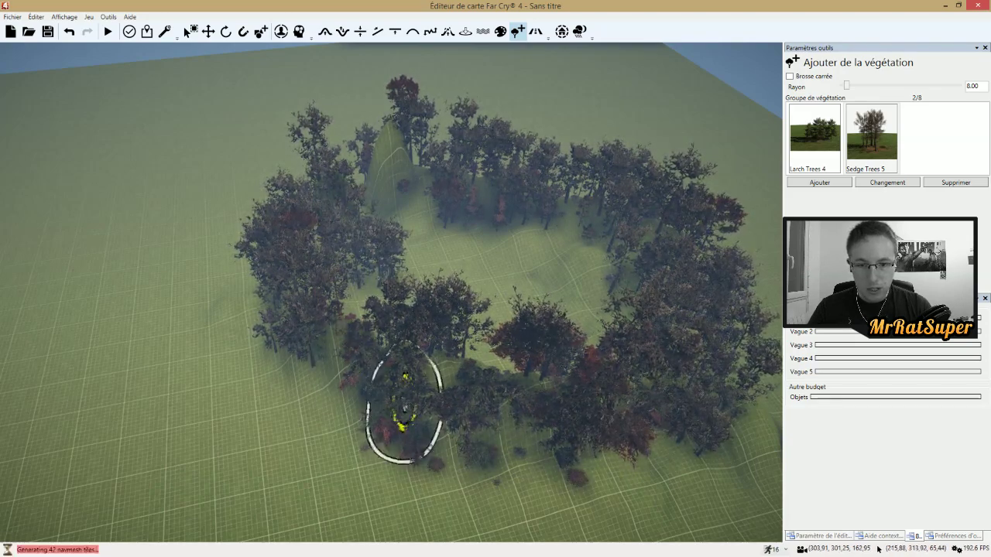
mouse_move(356, 361)
right_mouse_down()
mouse_move(464, 301)
mouse_move(372, 434)
mouse_move(349, 341)
mouse_move(410, 348)
mouse_move(426, 380)
mouse_move(388, 388)
mouse_move(507, 350)
mouse_move(488, 278)
mouse_move(309, 332)
right_mouse_up()
- Inspect the wooded ring from above, across its central clearing and from outside the gap
scroll(374, 325, "up", 5)
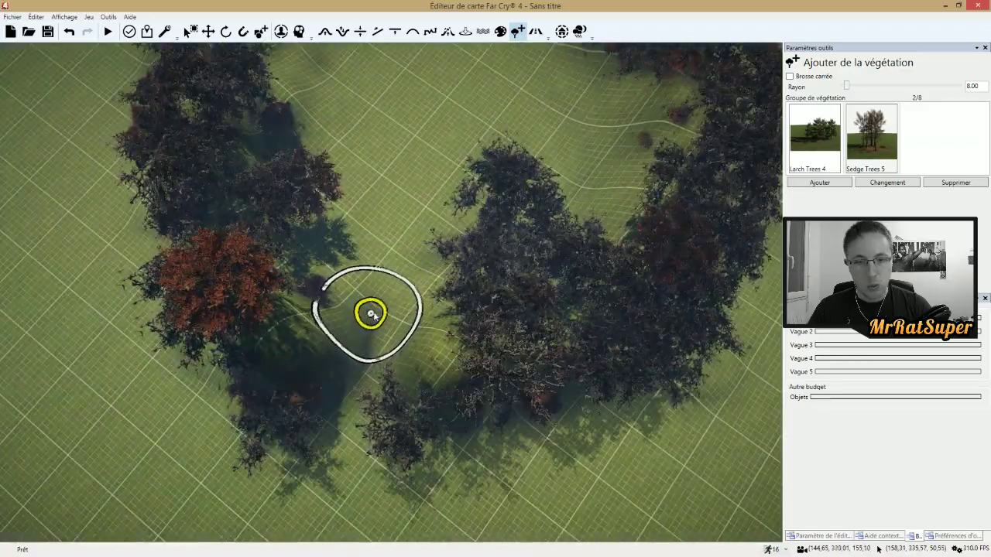
mouse_move(398, 336)
right_mouse_down()
mouse_move(496, 255)
mouse_move(495, 194)
right_mouse_up()
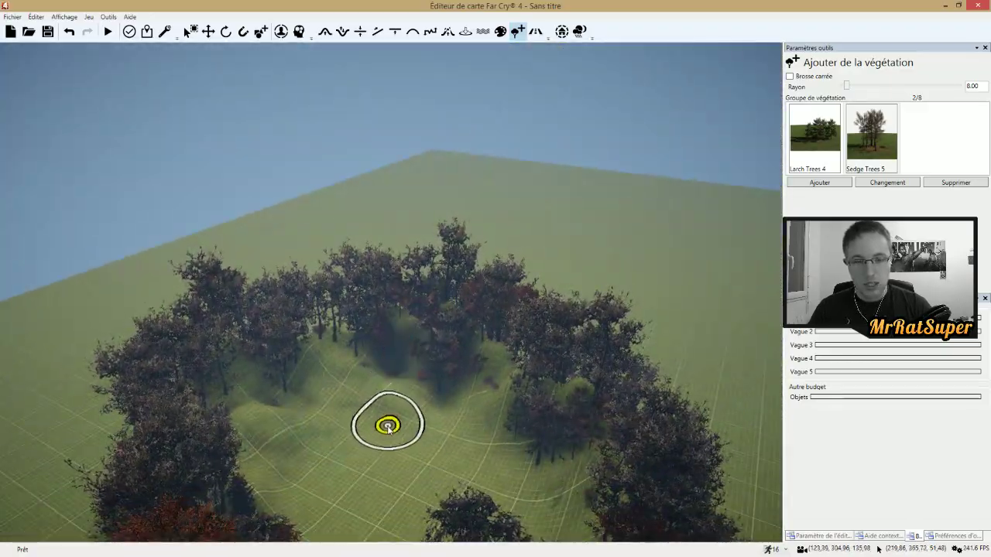
right_click_drag(388, 429, 358, 534)
scroll(384, 267, "up", 6)
right_click_drag(416, 266, 503, 139)
key("s")
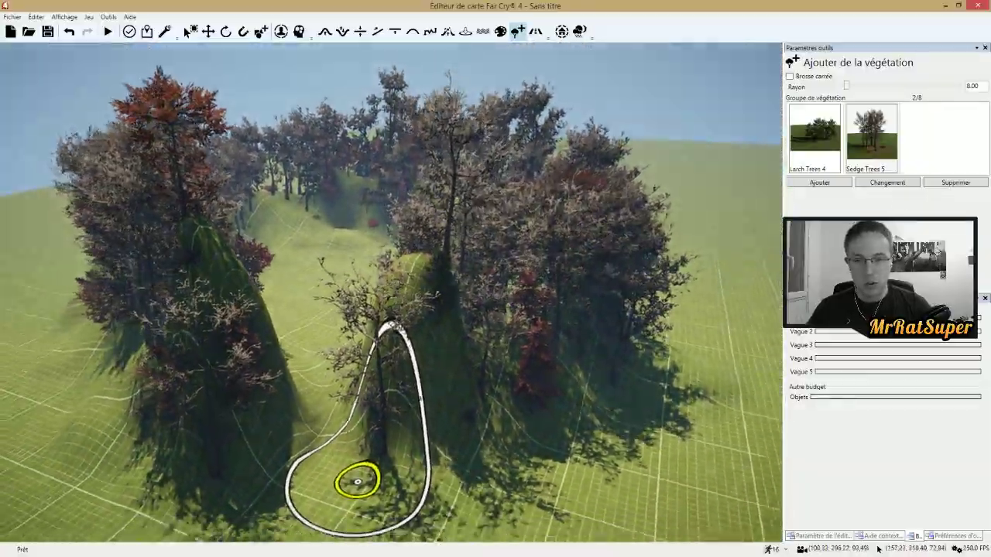
mouse_move(358, 481)
right_mouse_down()
mouse_move(317, 485)
mouse_move(372, 511)
right_mouse_up()
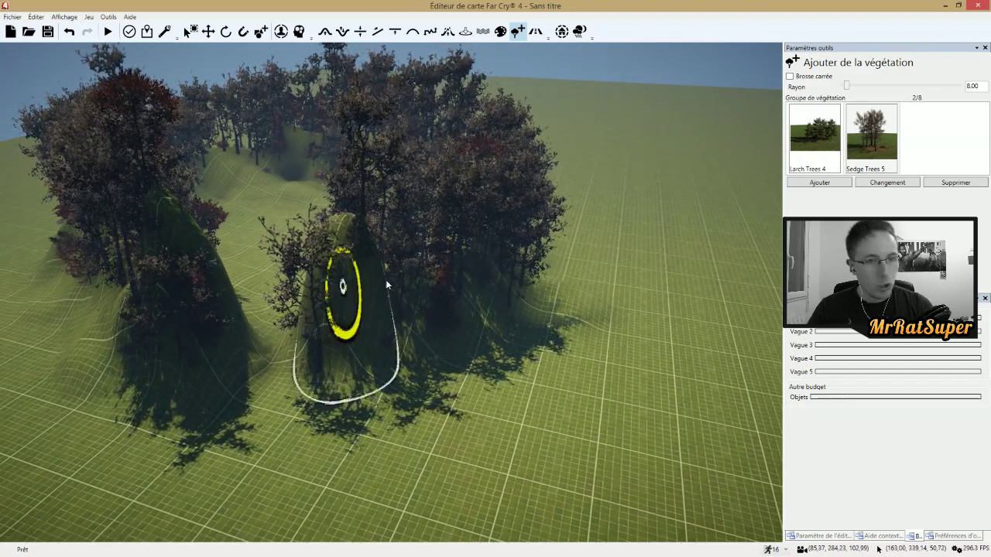
- Plant several clusters of Larch Trees 4 on the flat ground in front of the gap between the two peaks
left_click(353, 432)
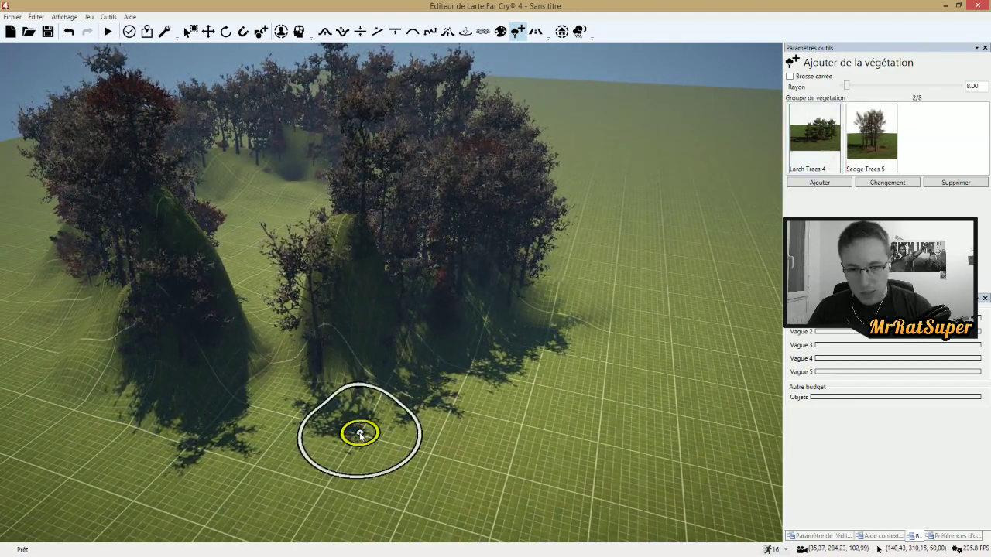
left_click(160, 422)
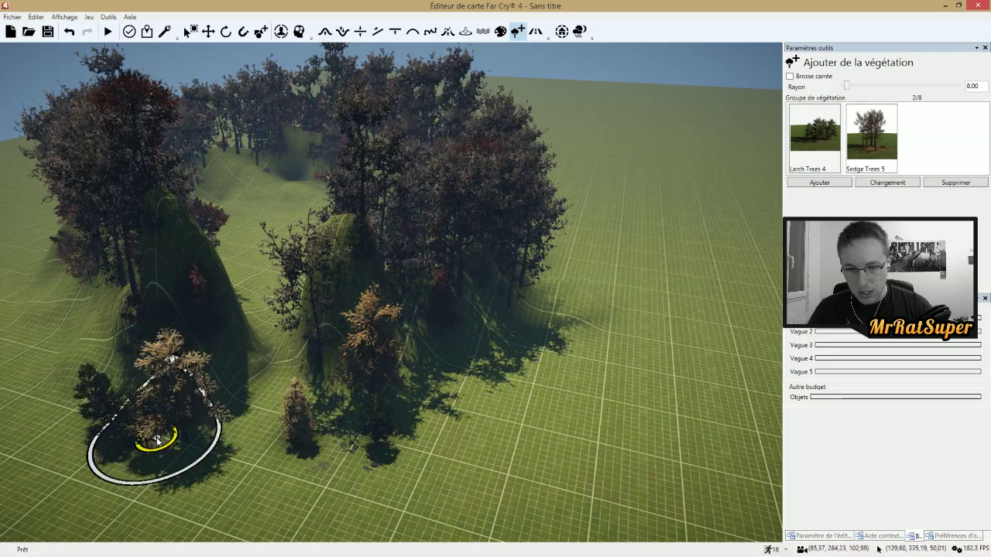
left_click(467, 456)
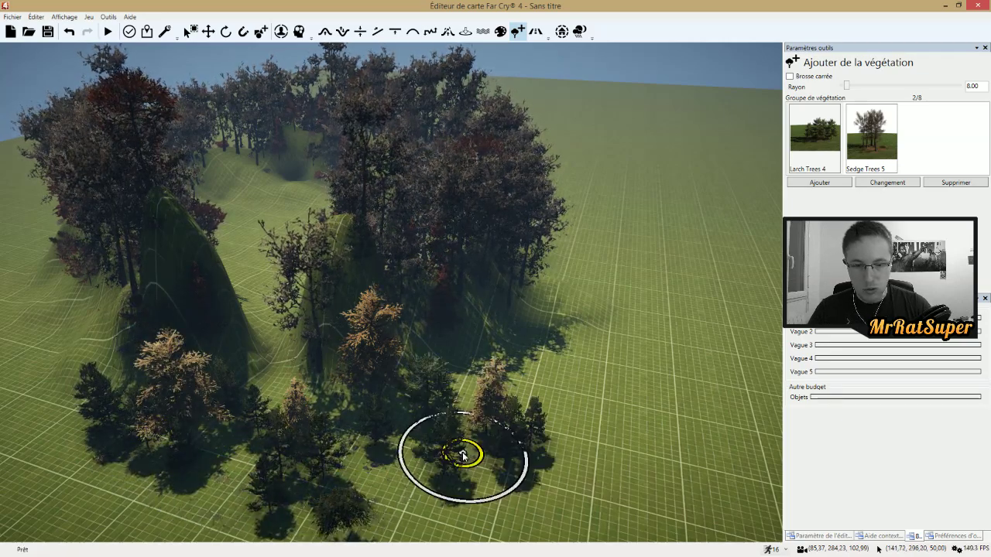
left_click(166, 489)
key("z")
key("q")
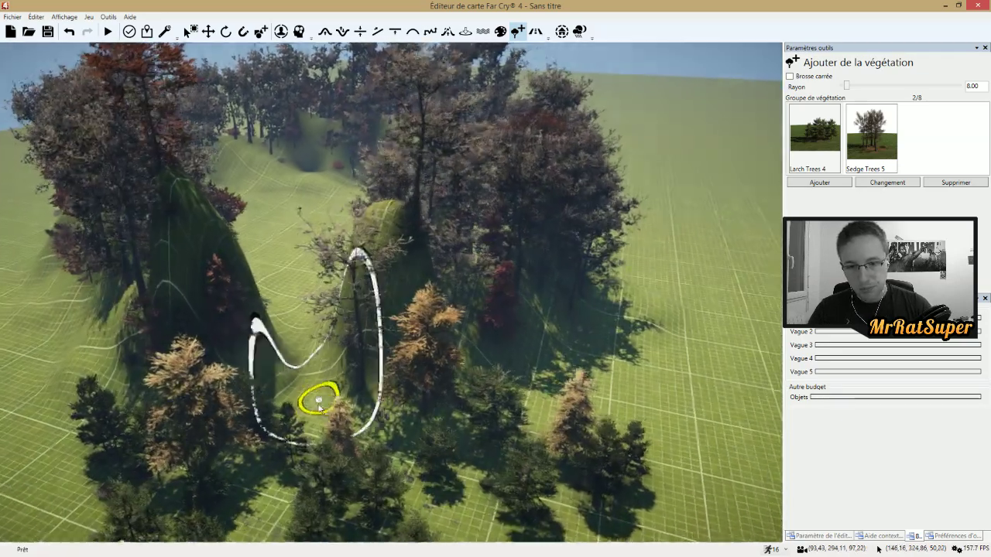
key("s")
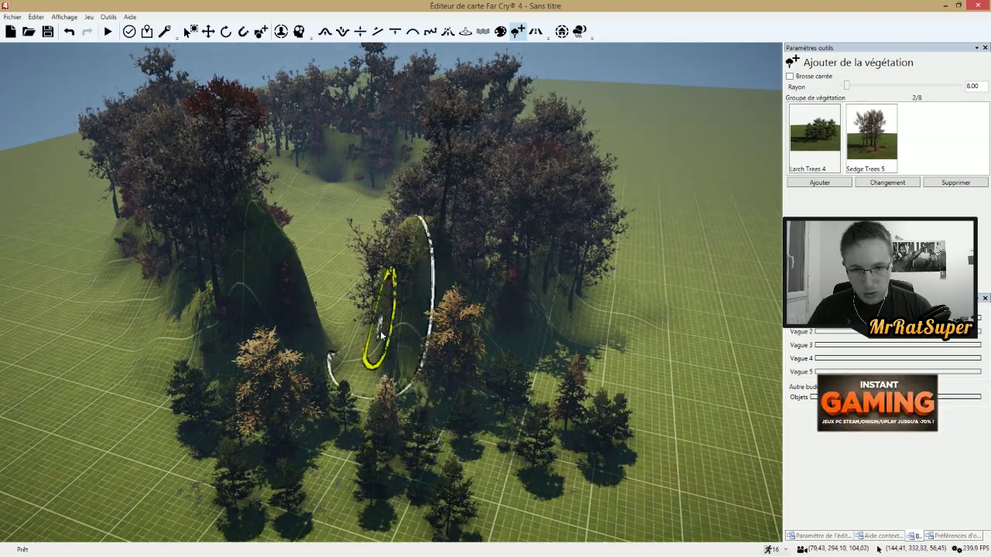
- Check the water layer and hole tool settings, and apply Erosion to the wooded hills beside the gap
left_click(483, 31)
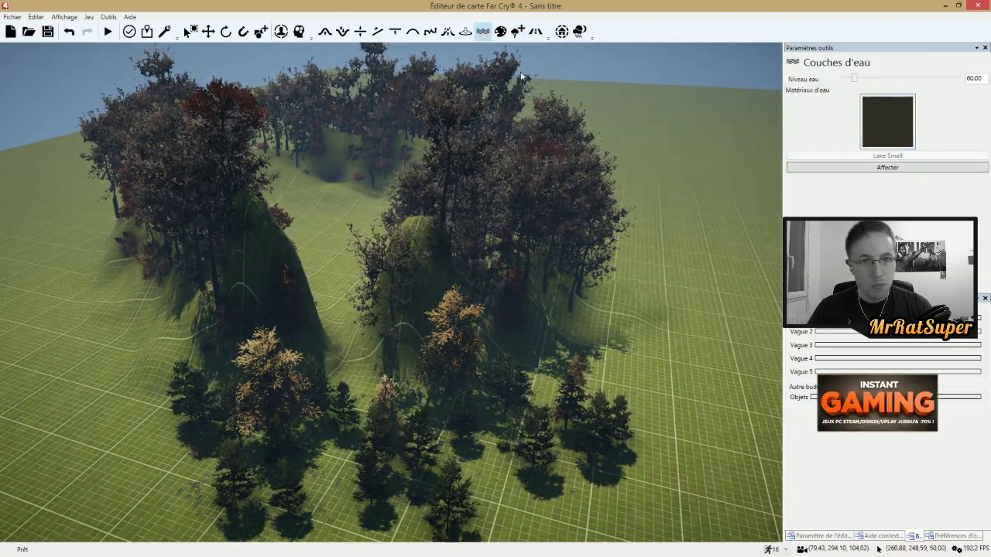
left_click(465, 33)
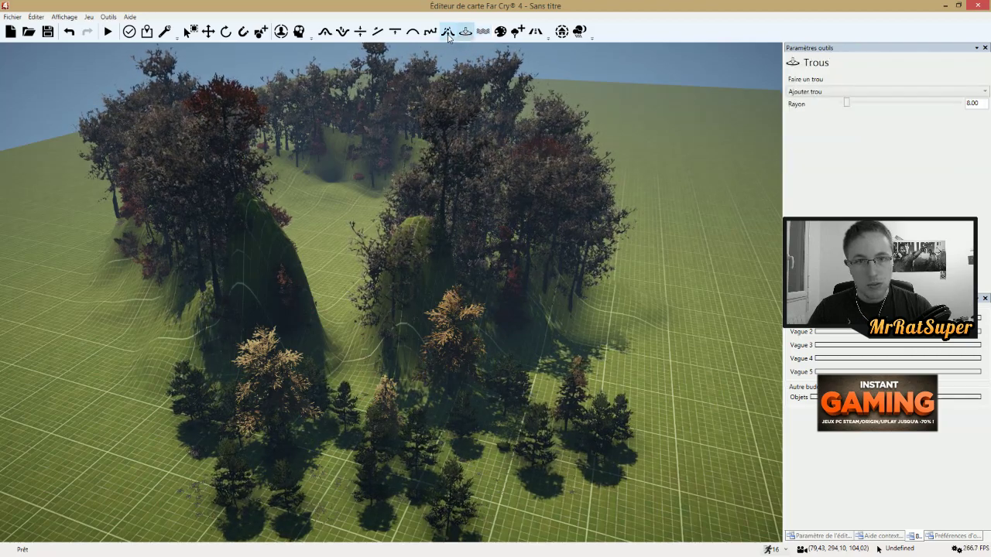
left_click(448, 32)
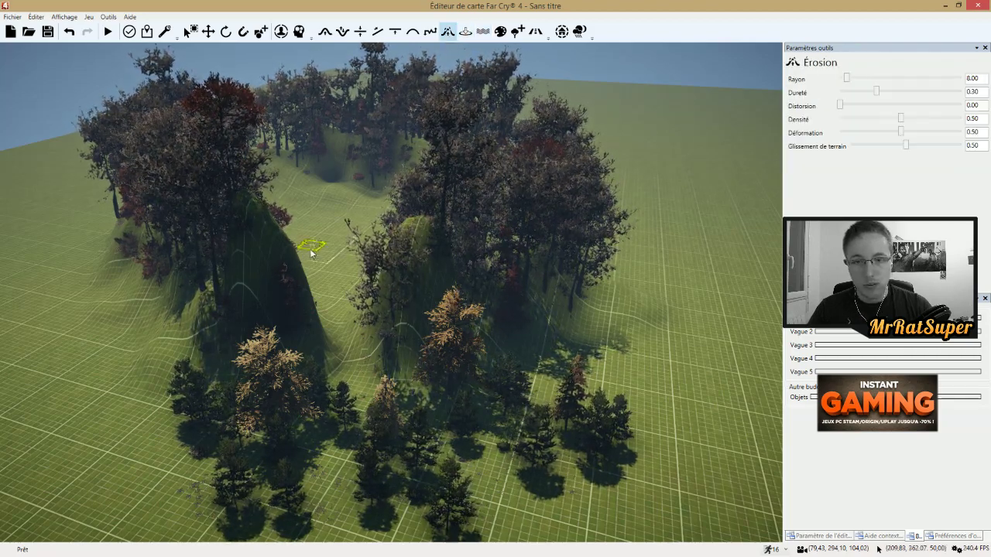
key("q")
mouse_move(321, 350)
left_mouse_down()
mouse_move(308, 304)
mouse_move(204, 262)
left_mouse_up()
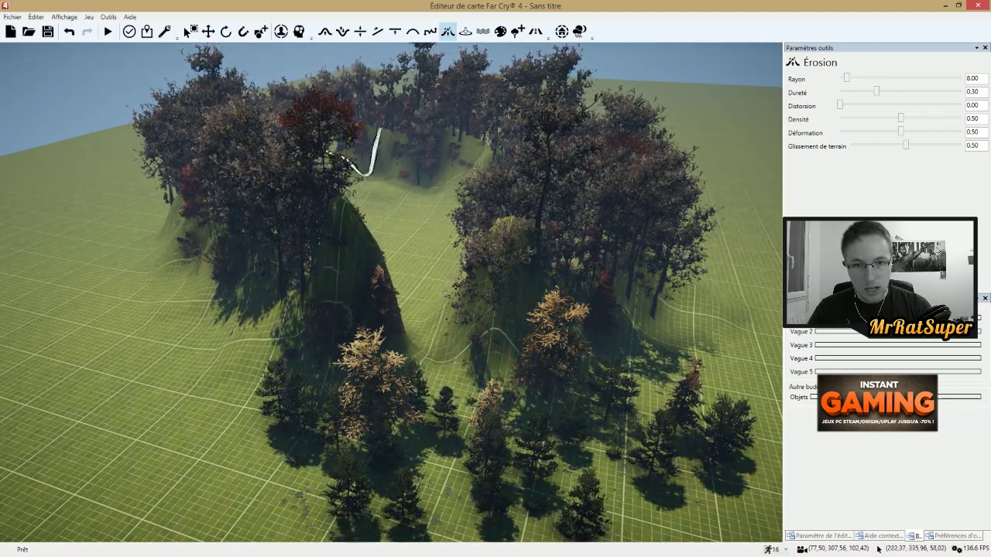
- Raise a small cluster of mounds with the Bosse tool on the open flat ground outside the wooded ring
scroll(121, 392, "down", 3)
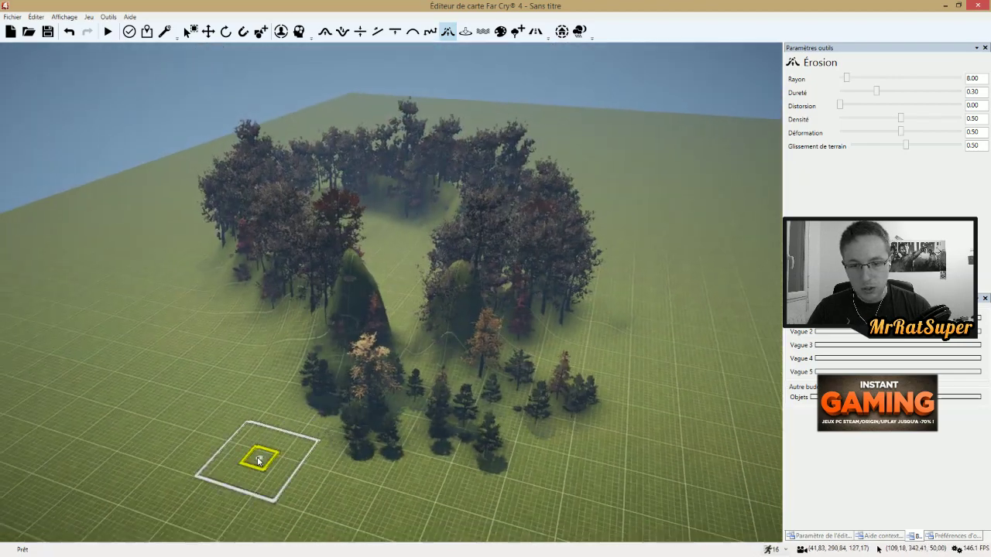
key("s")
key("q")
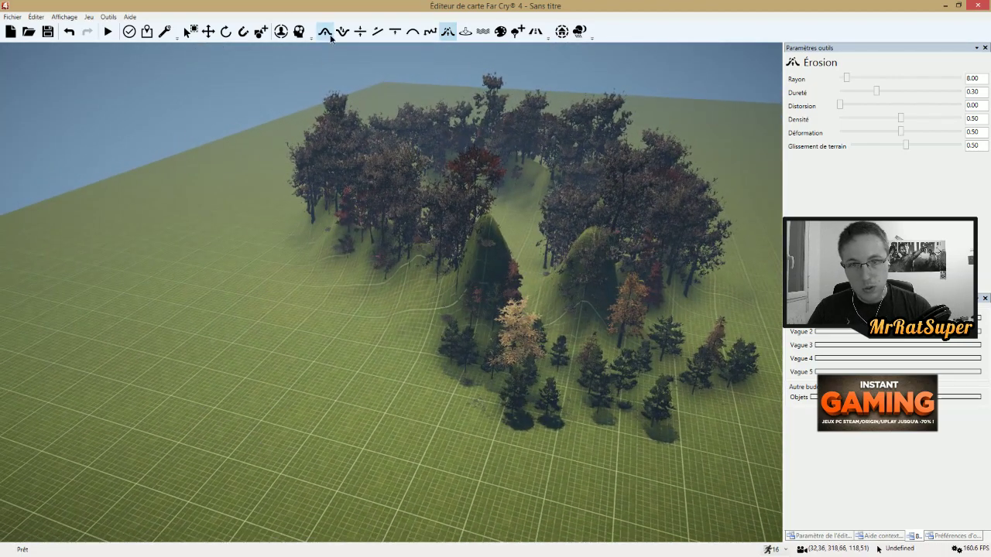
left_click(330, 36)
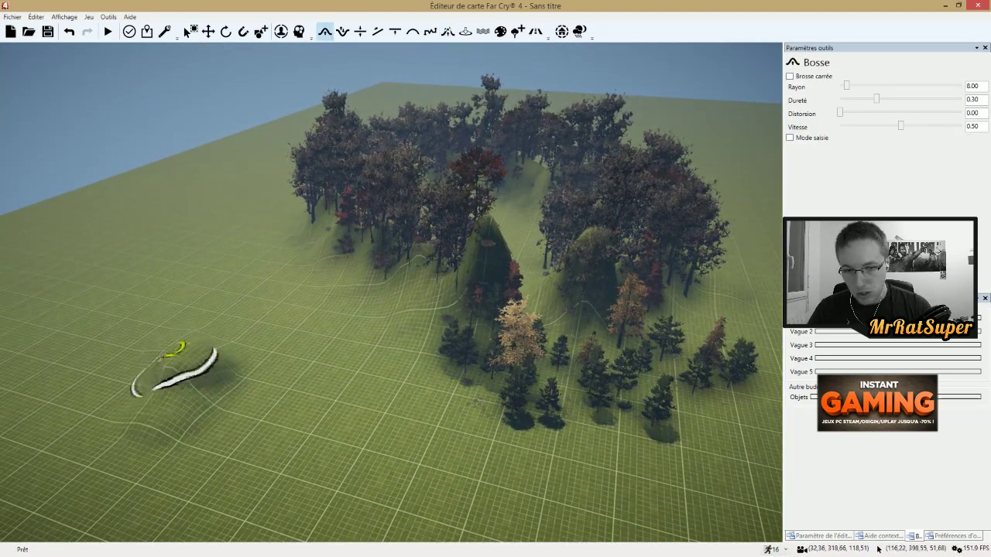
mouse_move(176, 372)
left_mouse_down()
mouse_move(235, 435)
mouse_move(255, 397)
left_mouse_up()
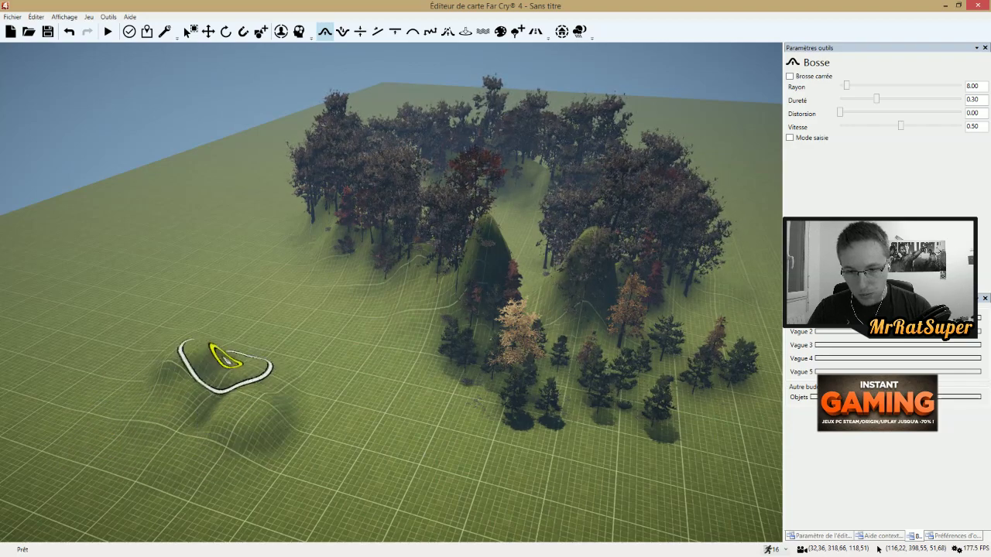
mouse_move(226, 361)
left_mouse_down()
mouse_move(172, 416)
mouse_move(258, 481)
mouse_move(259, 398)
left_mouse_up()
key("q")
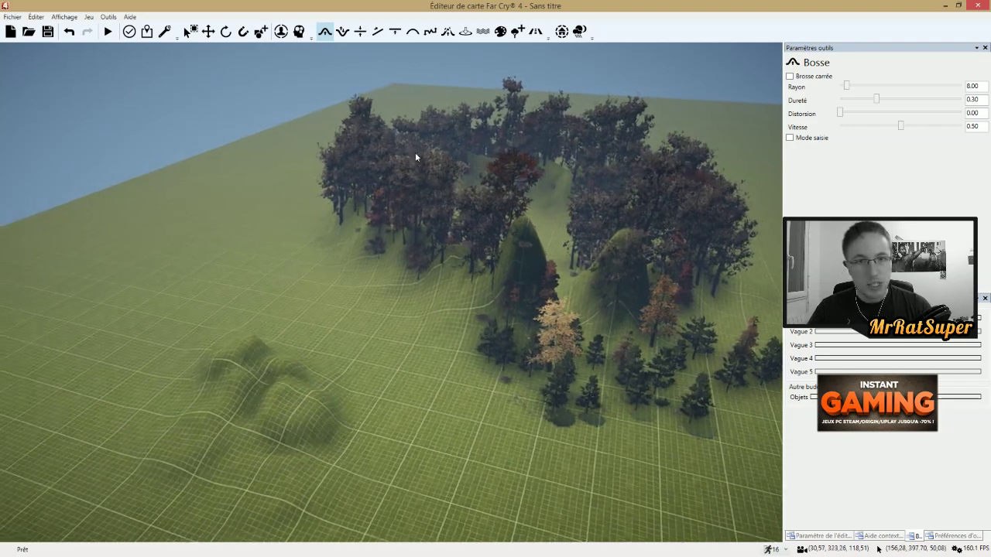
- Apply Erosion across the small mounds on the open ground outside the ring
left_click(447, 31)
scroll(390, 441, "down", 5)
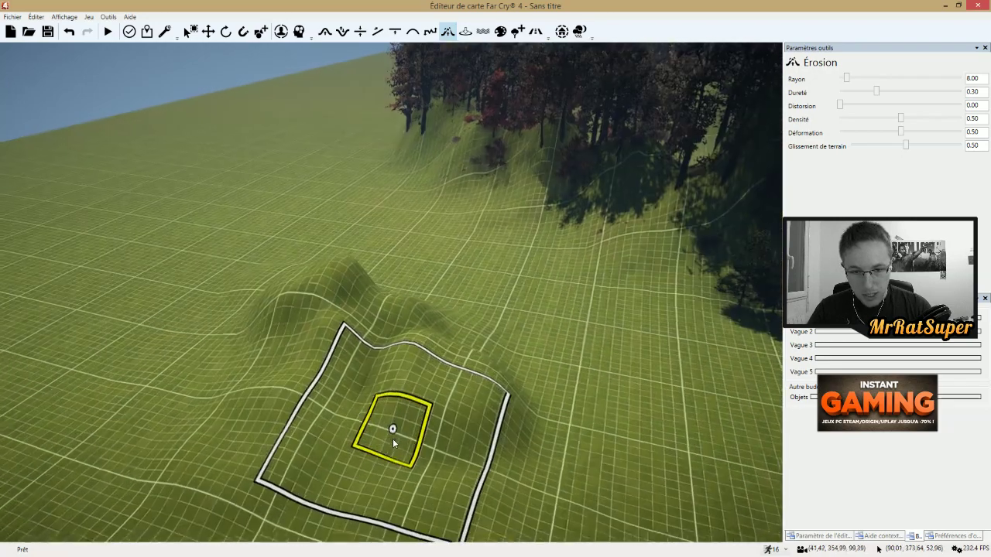
scroll(392, 441, "down", 2)
mouse_move(419, 425)
left_mouse_down()
mouse_move(377, 414)
mouse_move(313, 290)
mouse_move(468, 369)
mouse_move(410, 302)
mouse_move(484, 428)
left_mouse_up()
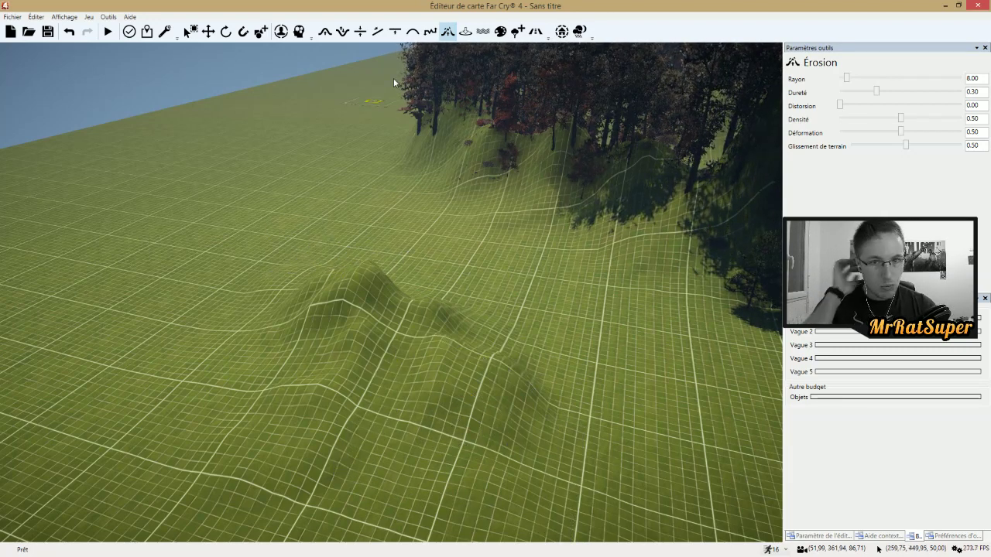
- Paint the coastal cliff texture over the small mounds on the open ground outside the wooded ring
left_click(466, 32)
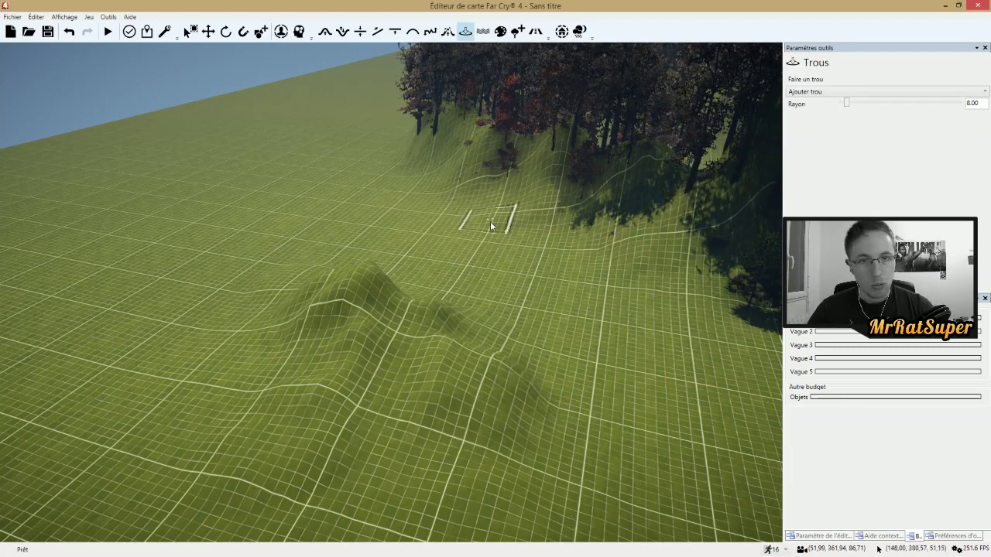
left_click(501, 32)
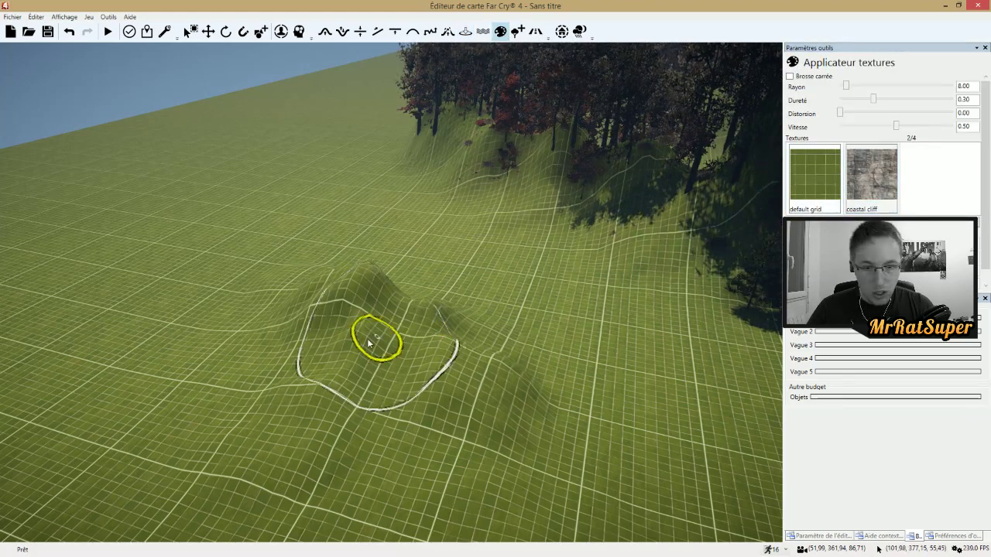
mouse_move(370, 343)
left_mouse_down()
mouse_move(365, 377)
mouse_move(429, 402)
mouse_move(422, 445)
left_mouse_up()
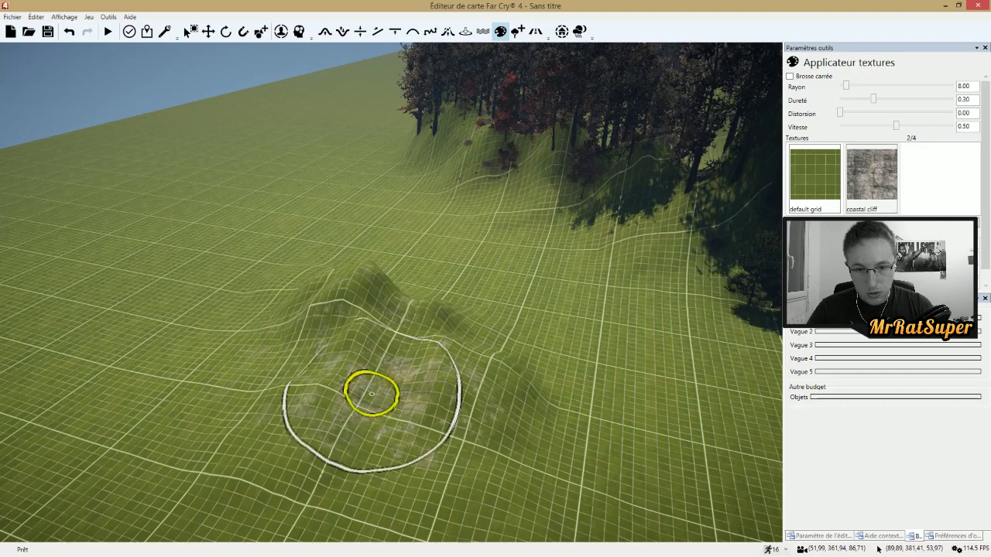
mouse_move(325, 341)
left_mouse_down()
mouse_move(401, 318)
mouse_move(411, 418)
mouse_move(325, 360)
left_mouse_up()
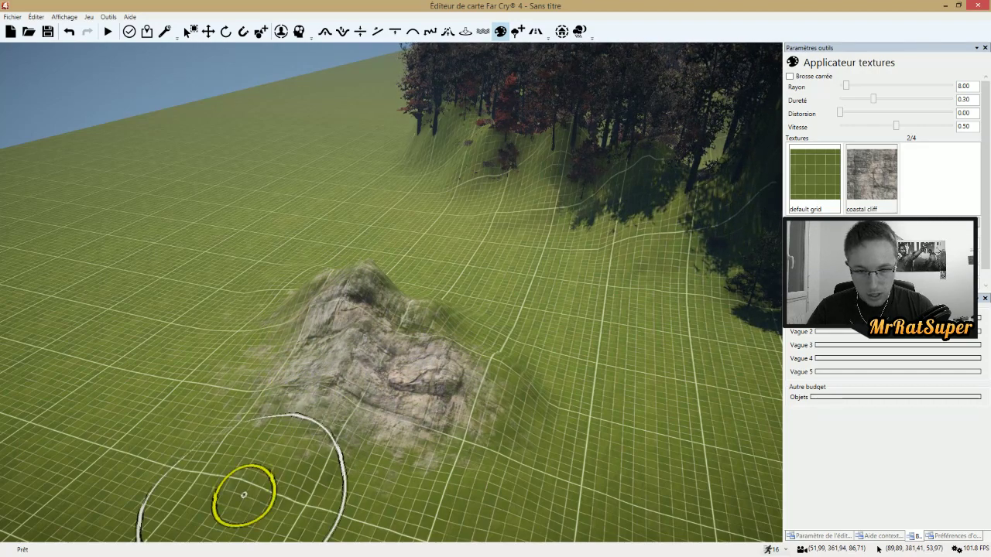
mouse_move(243, 496)
left_mouse_down()
mouse_move(343, 364)
mouse_move(425, 431)
mouse_move(493, 364)
left_mouse_up()
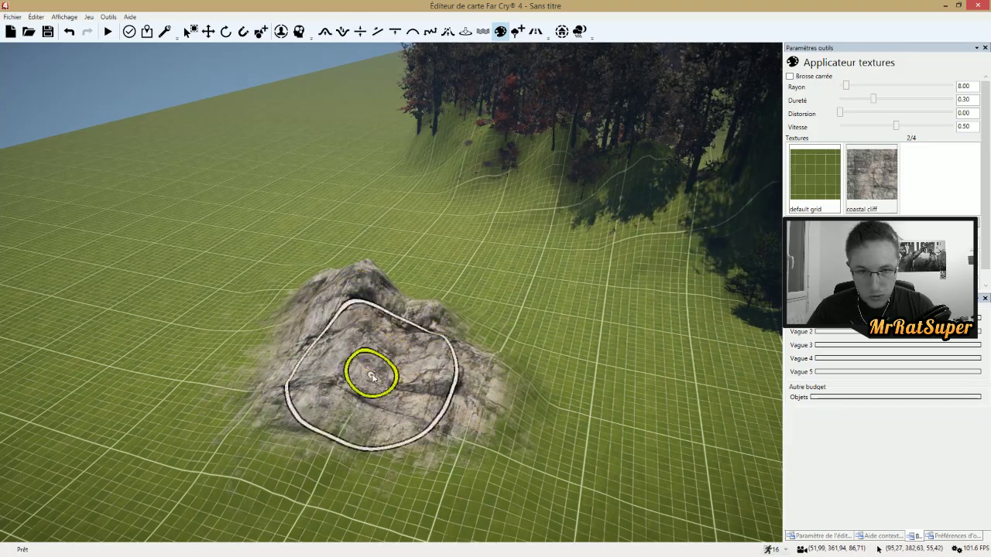
scroll(375, 360, "up", 5)
scroll(410, 333, "down", 6)
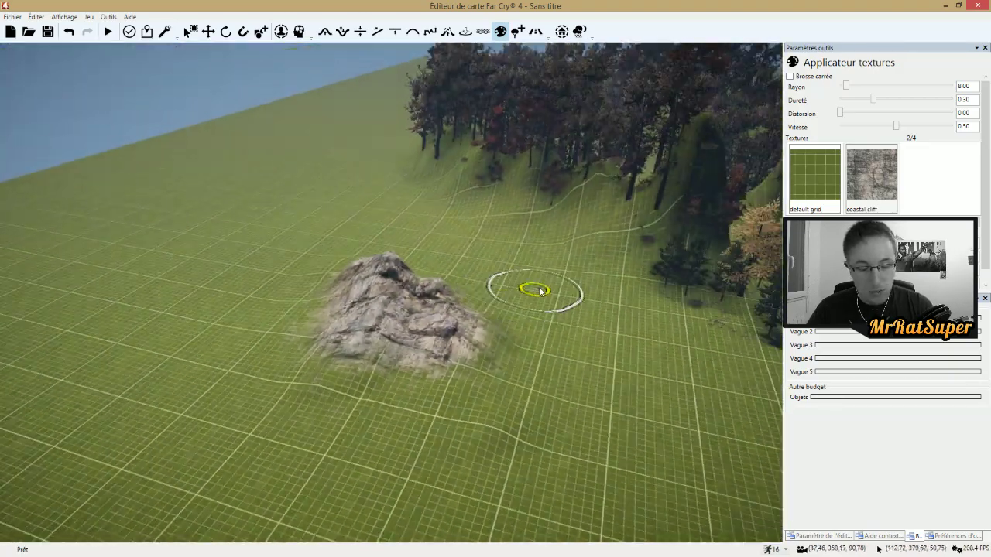
- Paint the coastal cliff texture on the outer faces of both peaks flanking the gap
scroll(569, 287, "down", 4)
key("d")
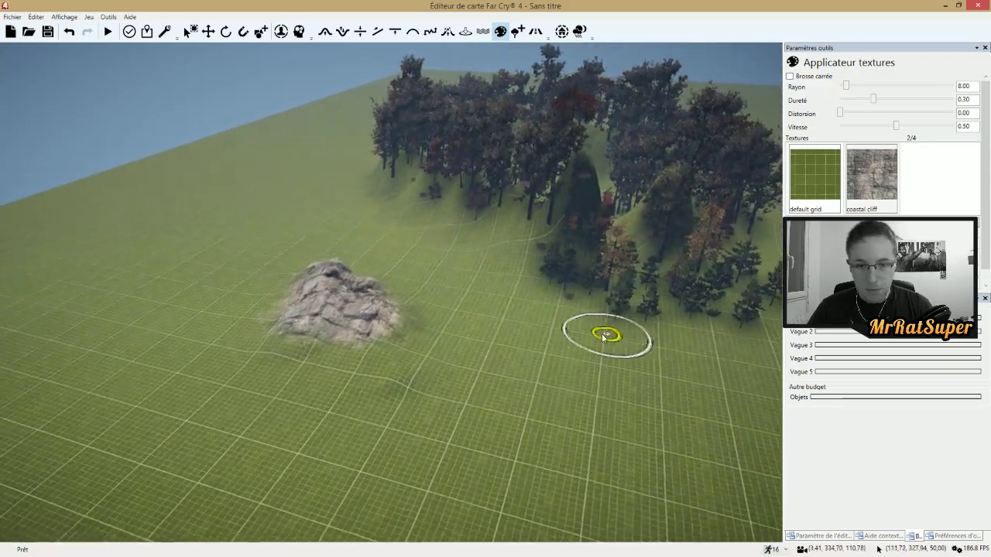
key("d")
key("w")
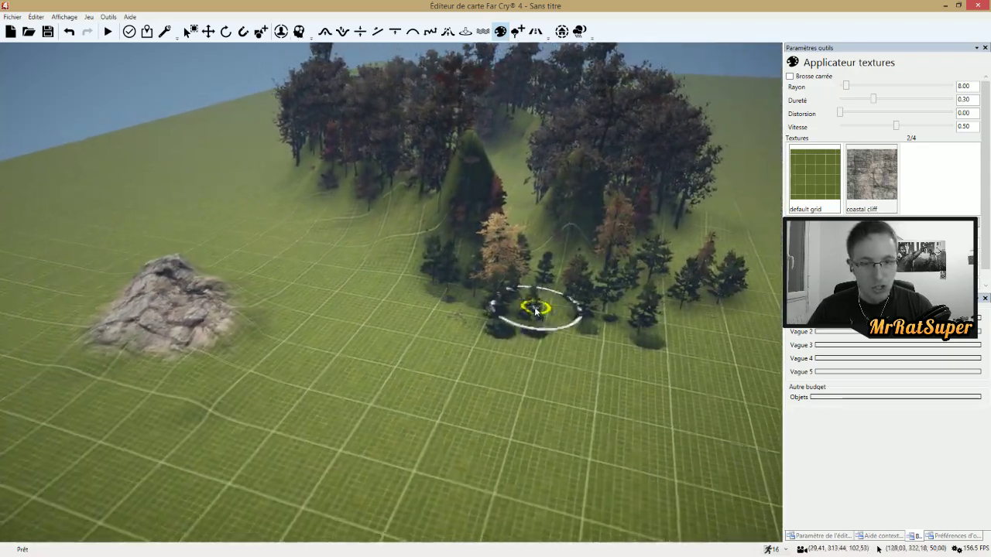
key("d")
mouse_move(525, 292)
right_mouse_down()
mouse_move(553, 244)
mouse_move(521, 295)
right_mouse_up()
key("d")
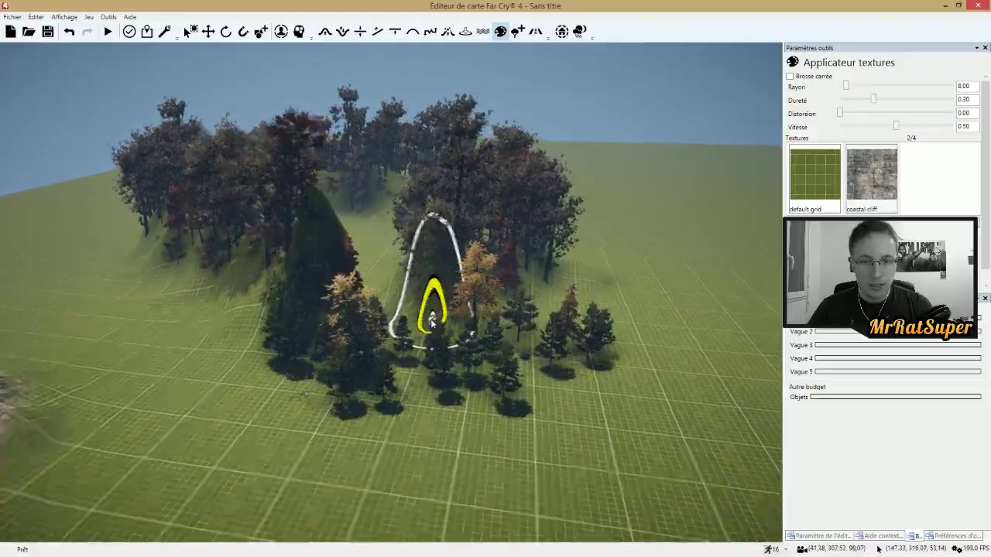
key("w")
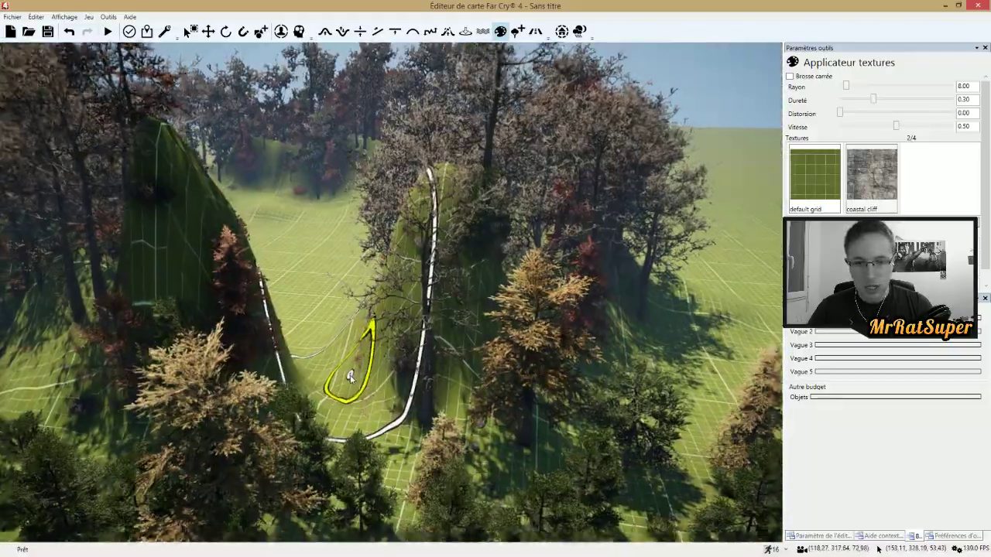
key("s")
key("a")
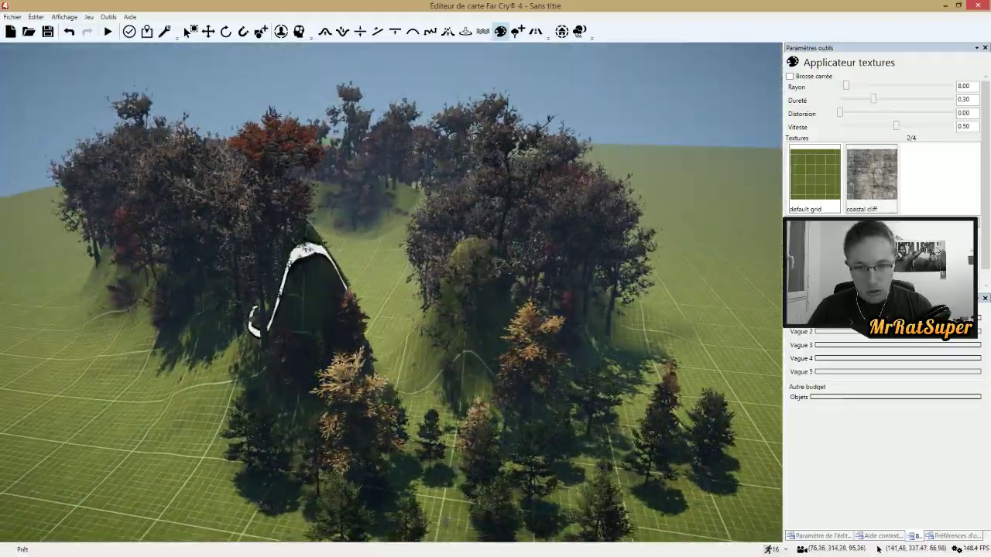
mouse_move(310, 344)
left_mouse_down()
mouse_move(313, 256)
mouse_move(314, 383)
mouse_move(372, 418)
left_mouse_up()
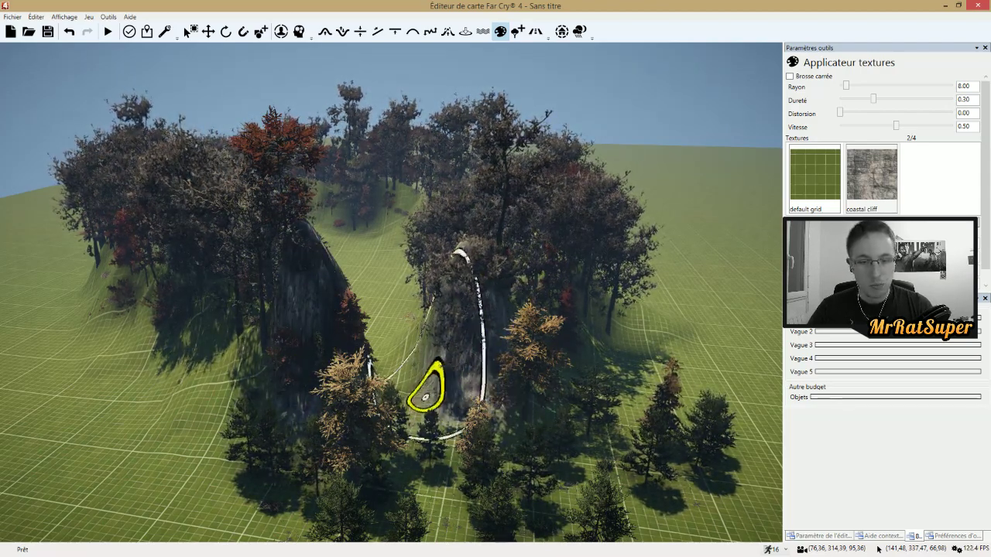
- Extend the coastal cliff texture along the outer wooded slope beside the peak farther from the rocky mounds
key("d")
key("w")
mouse_move(454, 261)
right_mouse_down()
mouse_move(500, 287)
mouse_move(693, 195)
mouse_move(597, 276)
mouse_move(621, 216)
mouse_move(491, 276)
mouse_move(486, 287)
mouse_move(488, 243)
right_mouse_up()
key("s")
key("w")
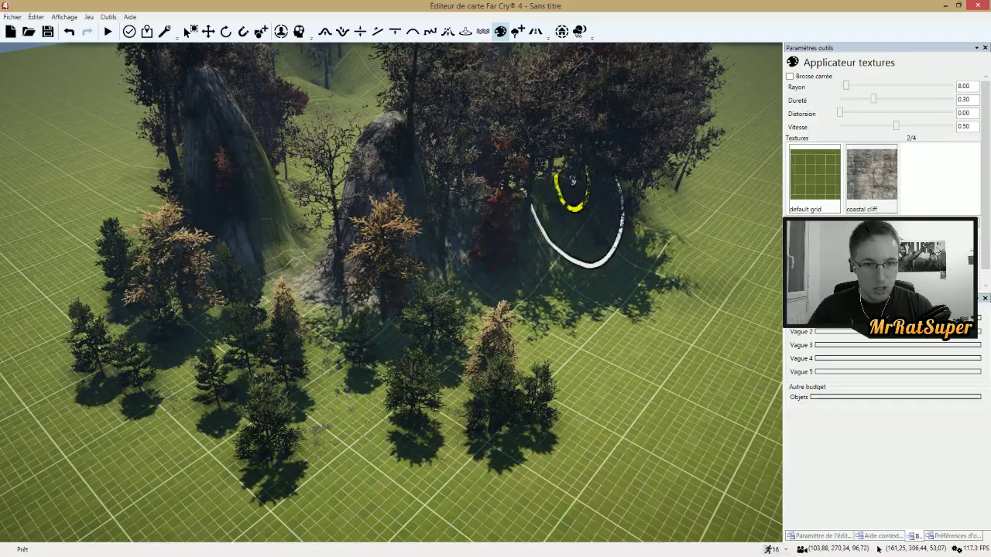
key("a")
key("s")
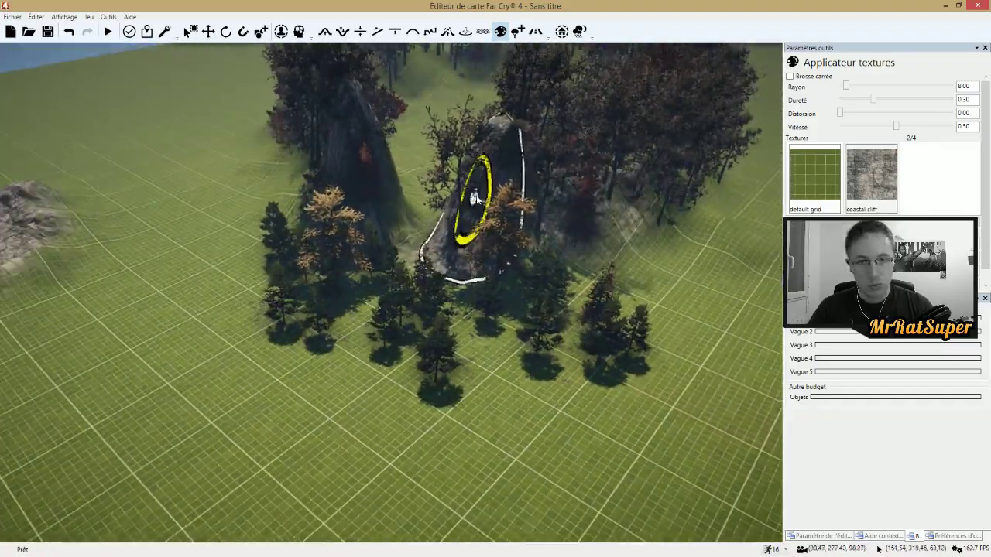
- Paint the coastal cliff texture along the inner slopes at the far end of the ring, opposite the gap
scroll(459, 161, "down", 4)
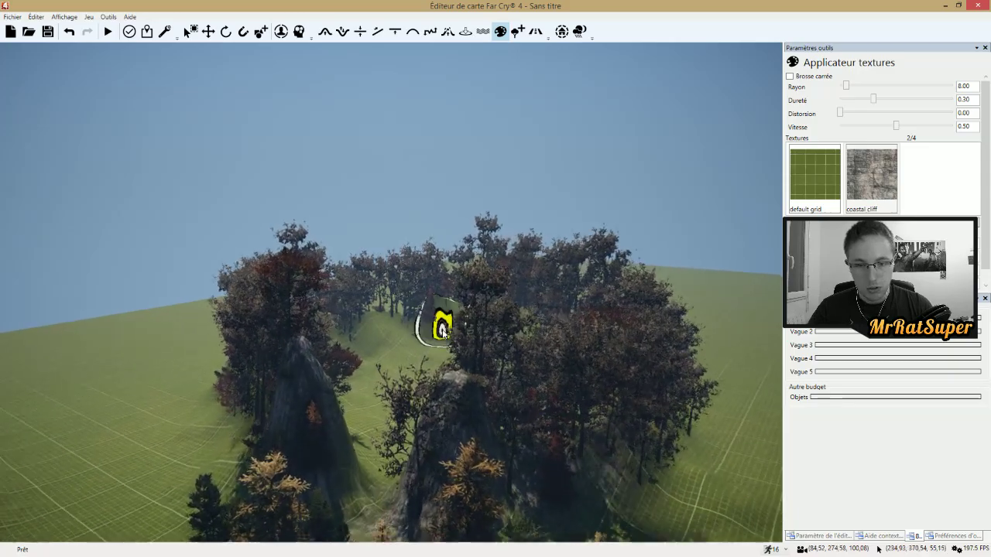
key("w")
right_click_drag(445, 326, 511, 255)
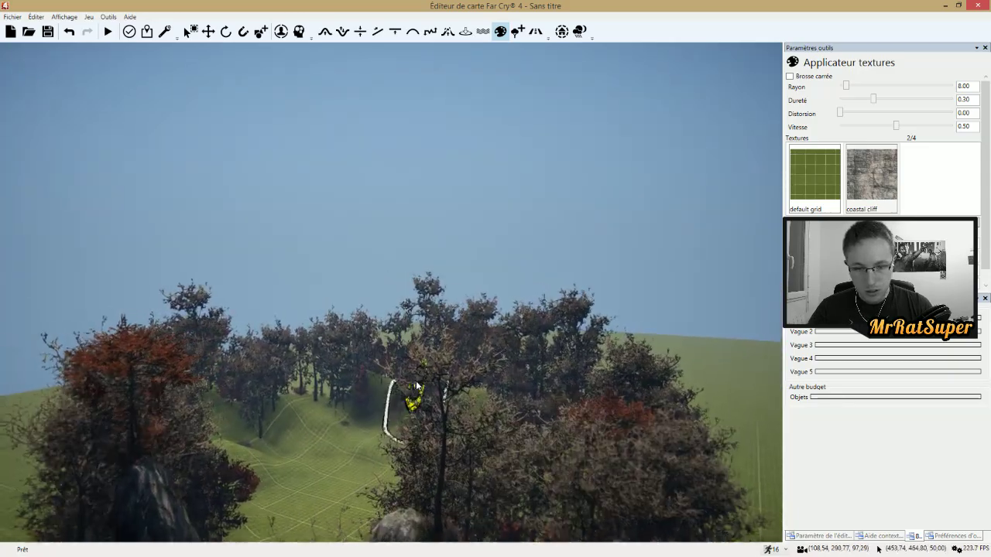
scroll(406, 389, "up", 4)
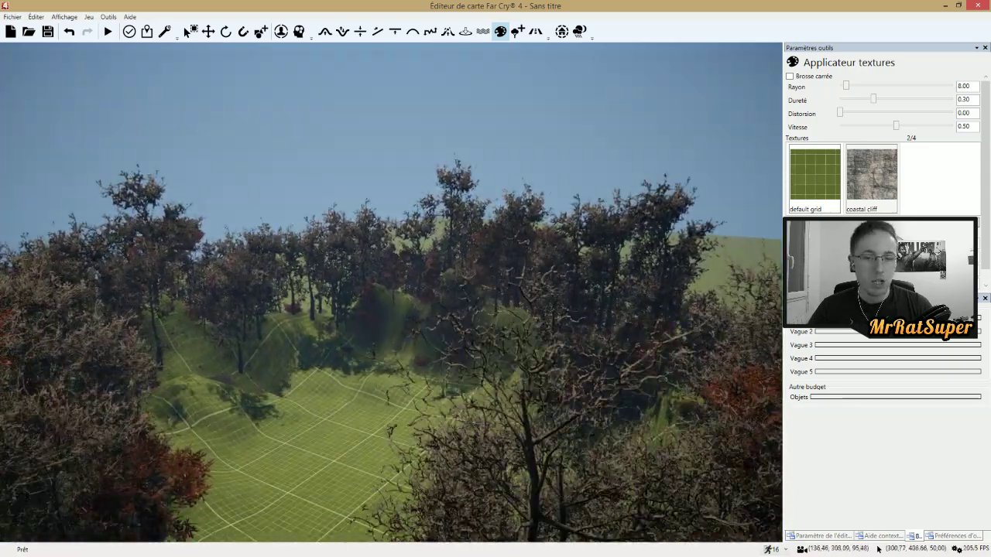
key("w")
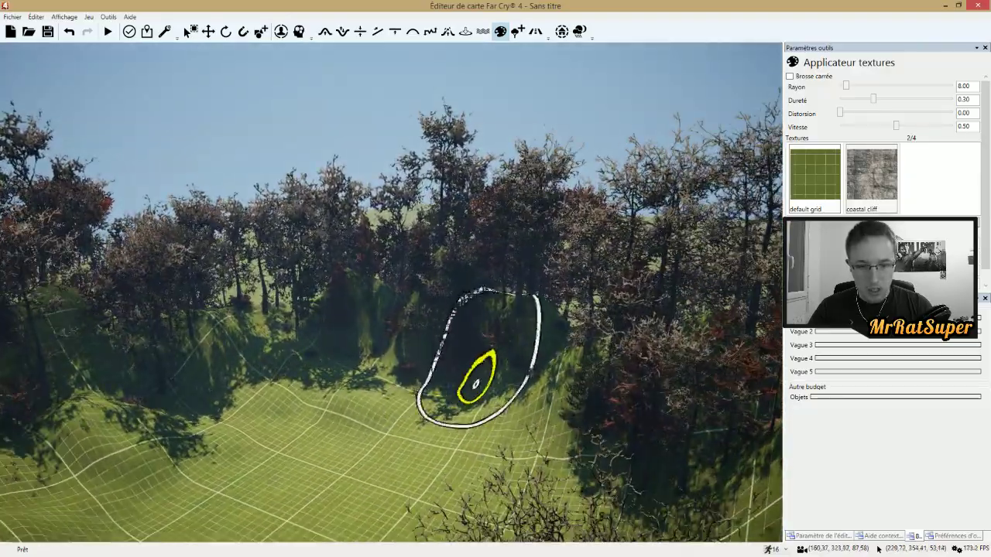
mouse_move(475, 385)
left_mouse_down()
mouse_move(506, 310)
mouse_move(526, 327)
mouse_move(483, 392)
left_mouse_up()
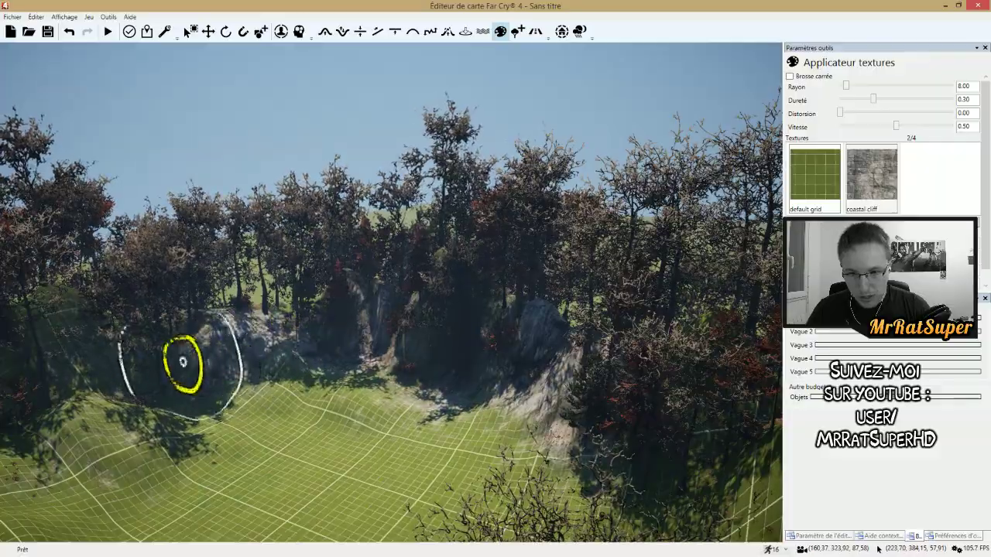
- Cover the inner side of the tall peak and its adjoining wooded slopes with the coastal cliff texture
key("s")
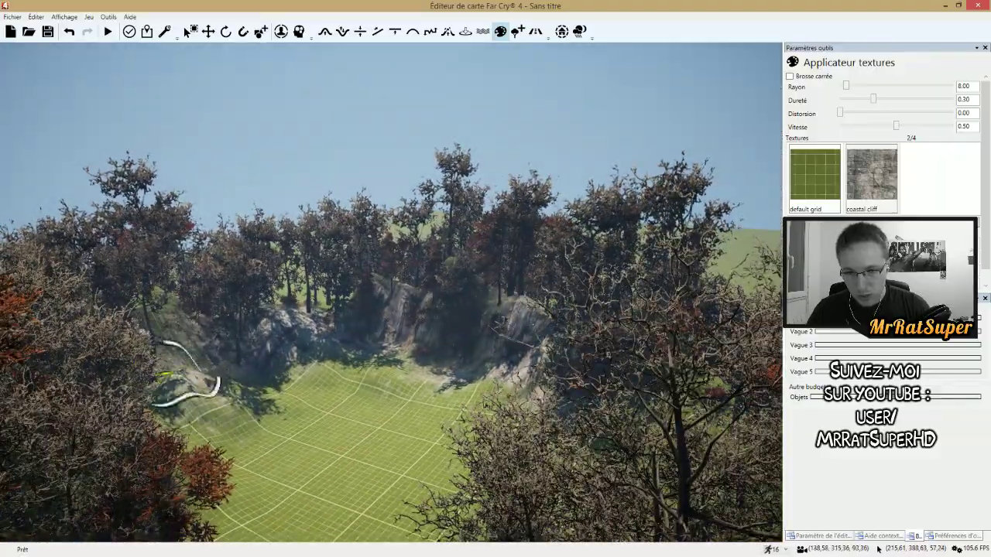
key("w")
key("d")
right_click_drag(343, 310, 171, 287)
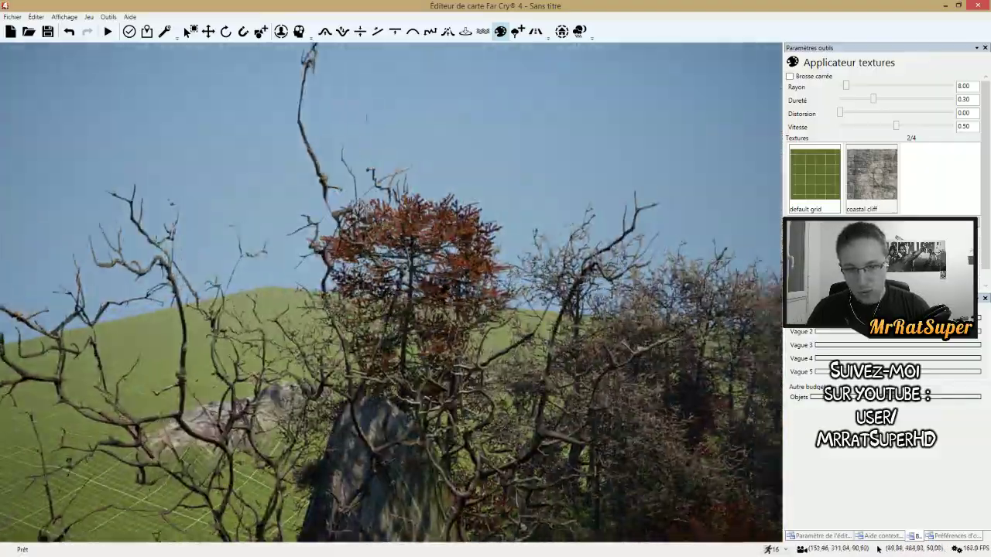
key("w")
right_click_drag(391, 293, 465, 348)
key("s")
key("w")
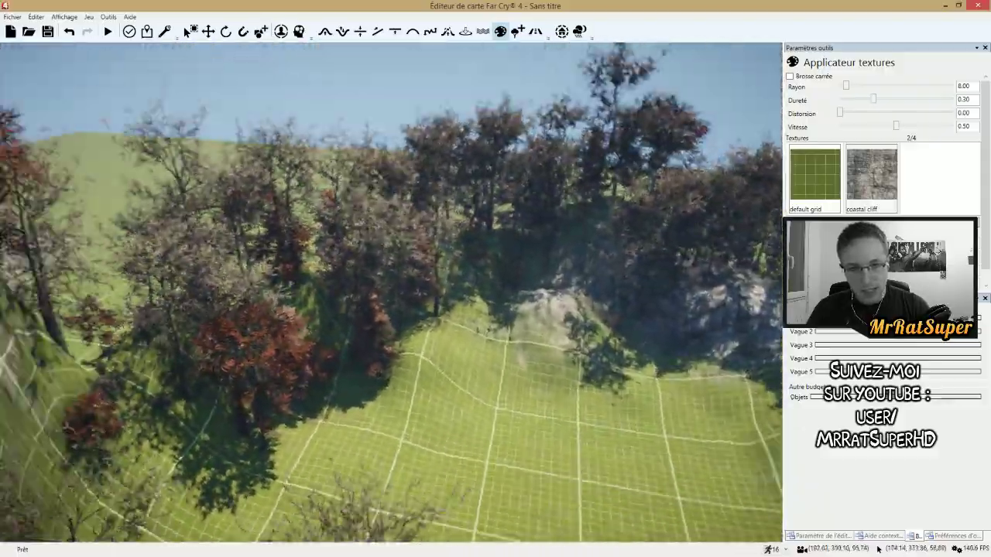
scroll(391, 293, "down", 5)
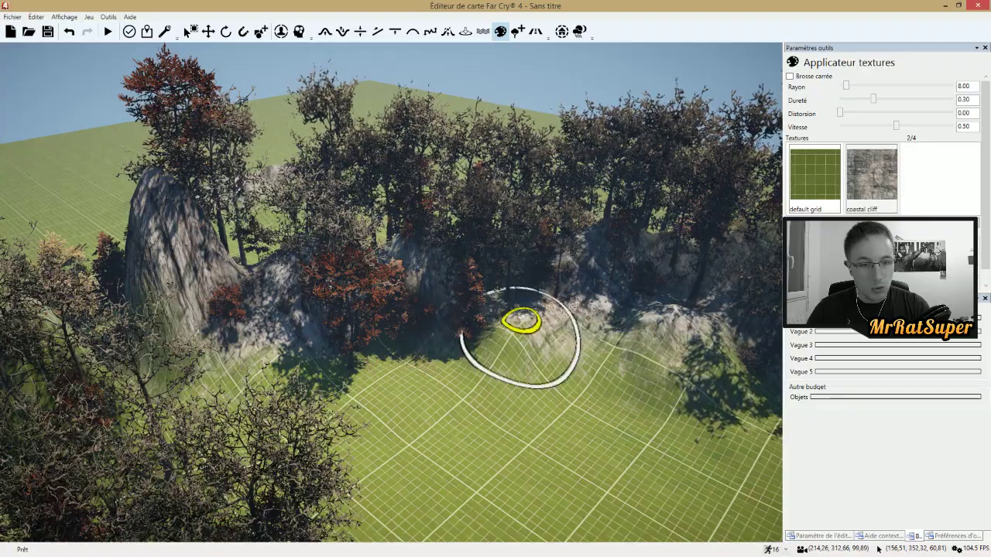
- Continue the coastal cliff texture around the far inner corner of the ring beneath the trees
right_click_drag(671, 310, 729, 322)
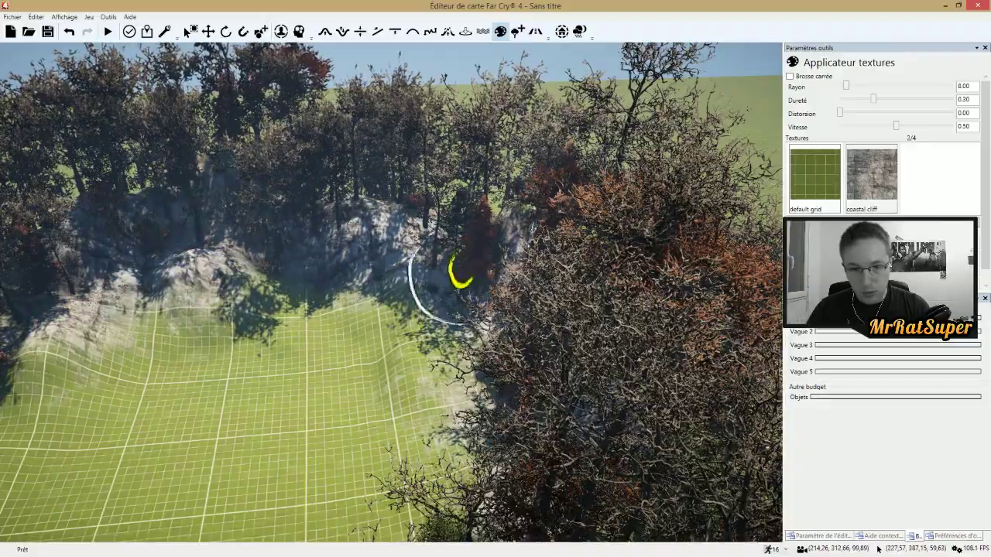
mouse_move(533, 358)
right_mouse_down()
mouse_move(410, 345)
mouse_move(379, 395)
right_mouse_up()
key("d")
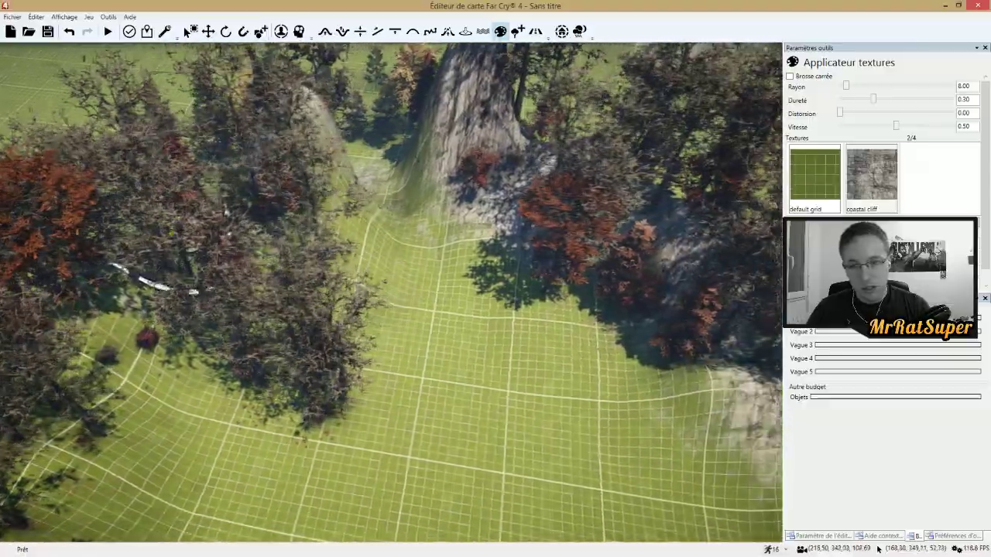
- Paint the coastal cliff texture over the remaining inner slopes up to the second peak and across the gap's base
key("s")
mouse_move(495, 264)
right_mouse_down()
mouse_move(387, 298)
mouse_move(506, 243)
mouse_move(659, 370)
right_mouse_up()
key("s")
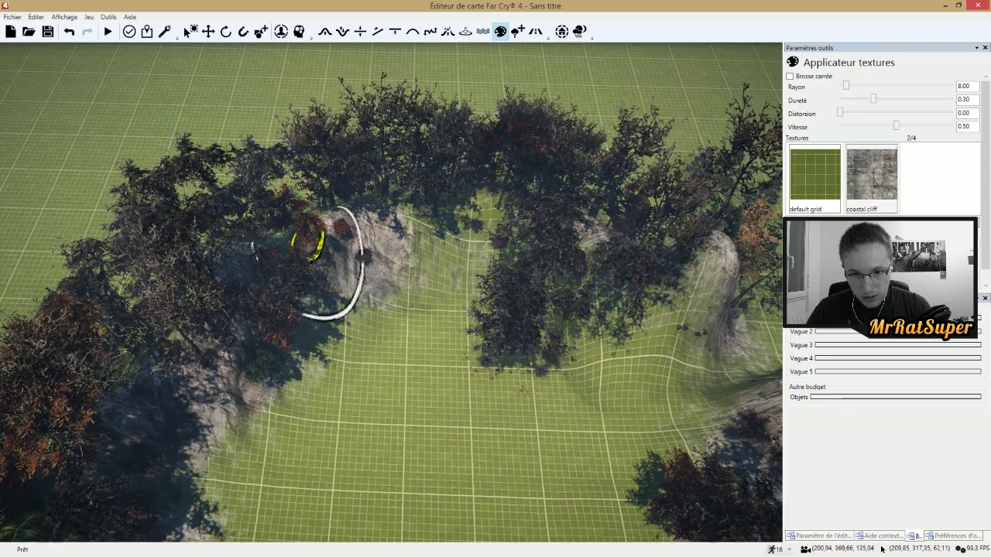
key("d")
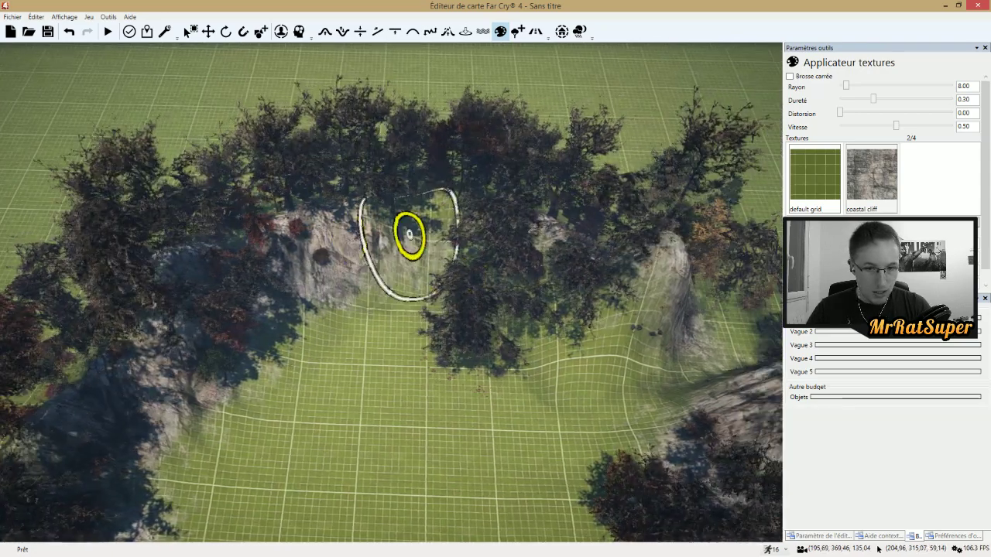
left_click_drag(410, 233, 372, 225)
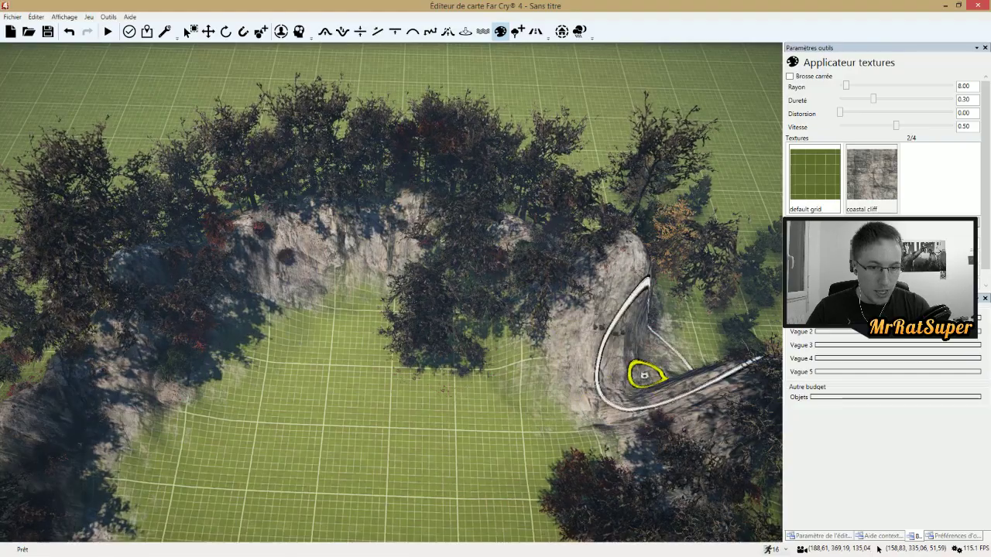
- Fill in bare patches on the far inner slopes under the trees with the coastal cliff texture
key("s")
key("q")
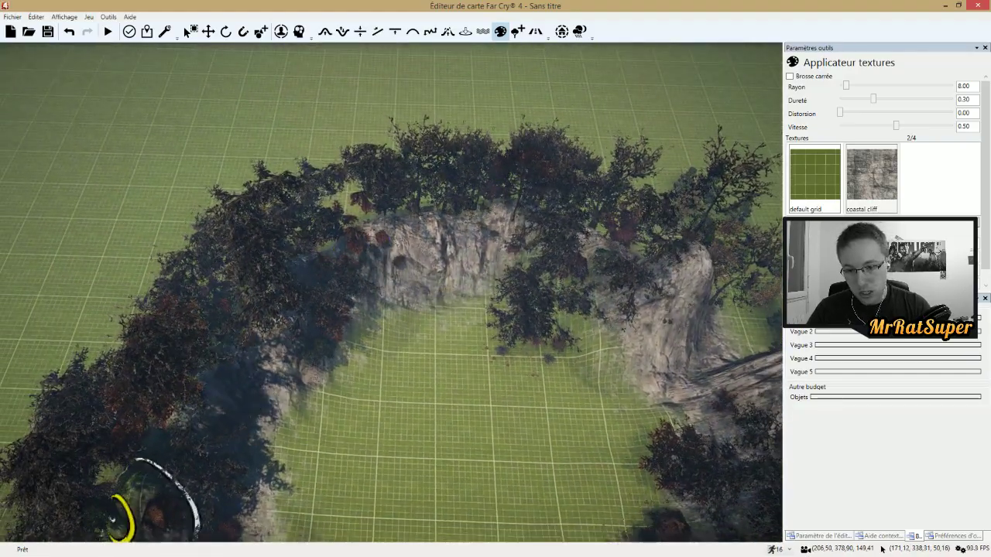
key("s")
key("q")
mouse_move(420, 442)
right_mouse_down()
mouse_move(573, 528)
mouse_move(561, 539)
mouse_move(411, 425)
right_mouse_up()
key("z")
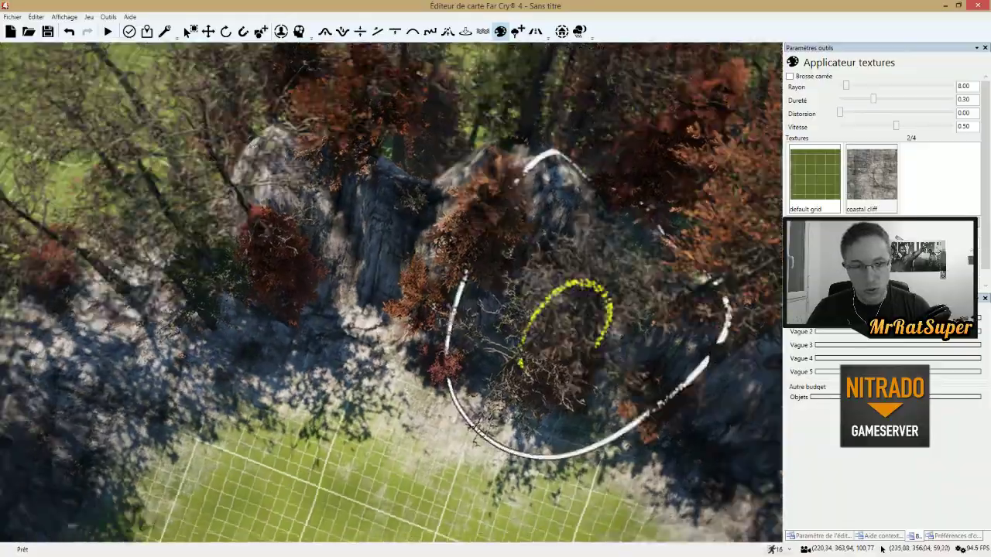
- Fill in the coastal cliff texture up close on the inner slope behind the tree cluster standing in the clearing
key("s")
mouse_move(586, 321)
right_mouse_down()
mouse_move(643, 348)
mouse_move(596, 341)
mouse_move(681, 263)
mouse_move(717, 291)
right_mouse_up()
key("q")
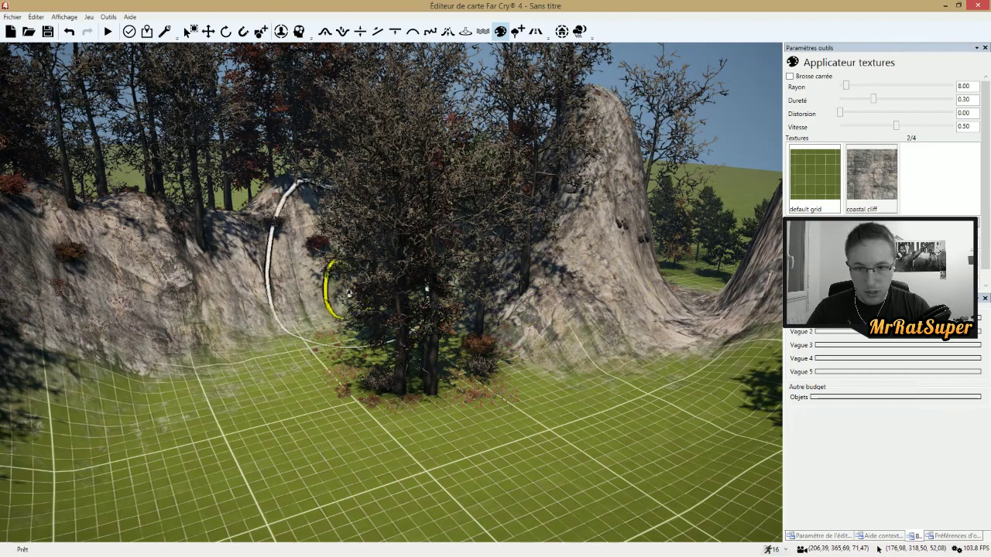
scroll(170, 270, "up", 5)
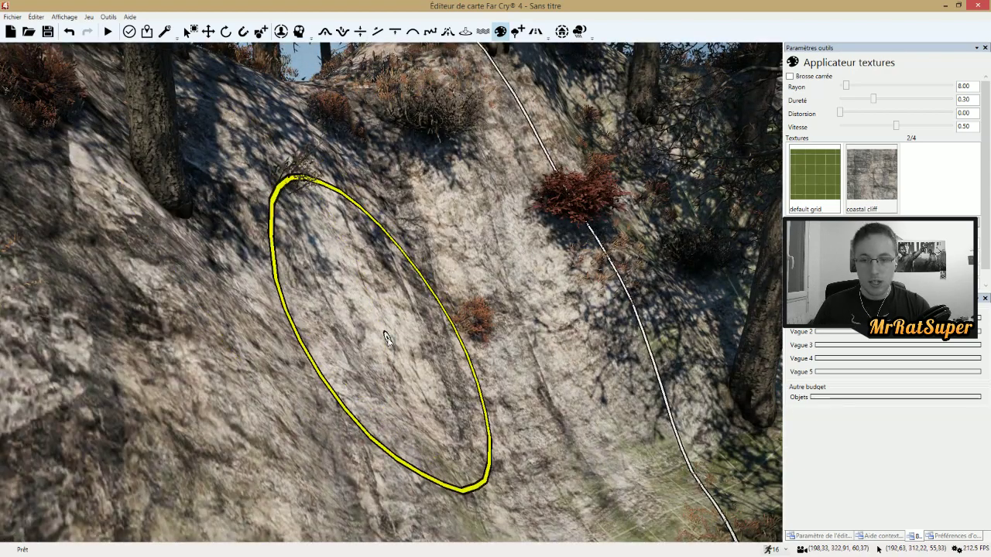
mouse_move(387, 338)
left_mouse_down()
mouse_move(523, 390)
mouse_move(648, 365)
mouse_move(715, 378)
mouse_move(522, 374)
mouse_move(372, 308)
mouse_move(336, 272)
mouse_move(385, 283)
left_mouse_up()
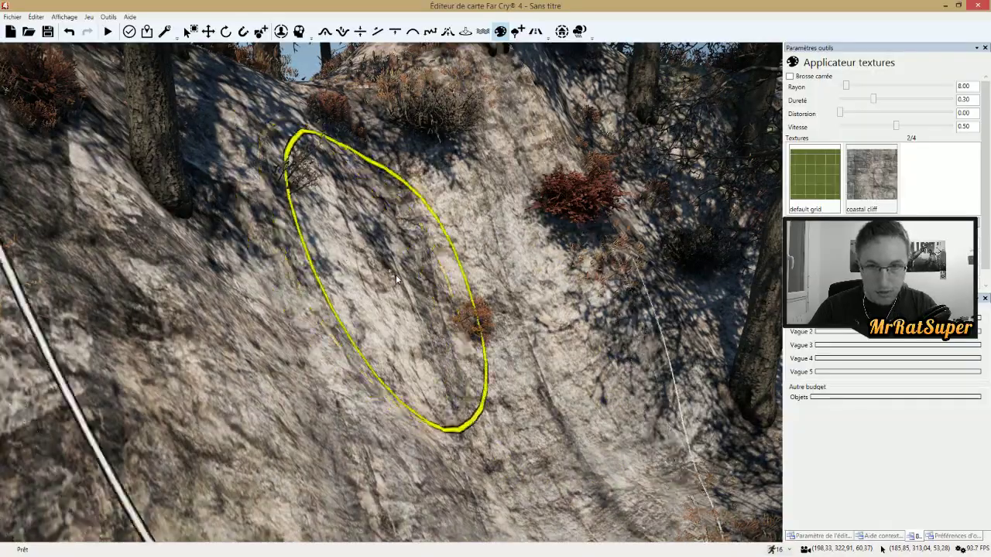
- Examine the textured inner slopes and the grassy clearing from several angles for missed patches
scroll(428, 315, "down", 5)
scroll(449, 325, "down", 1)
scroll(496, 345, "up", 1)
key("d")
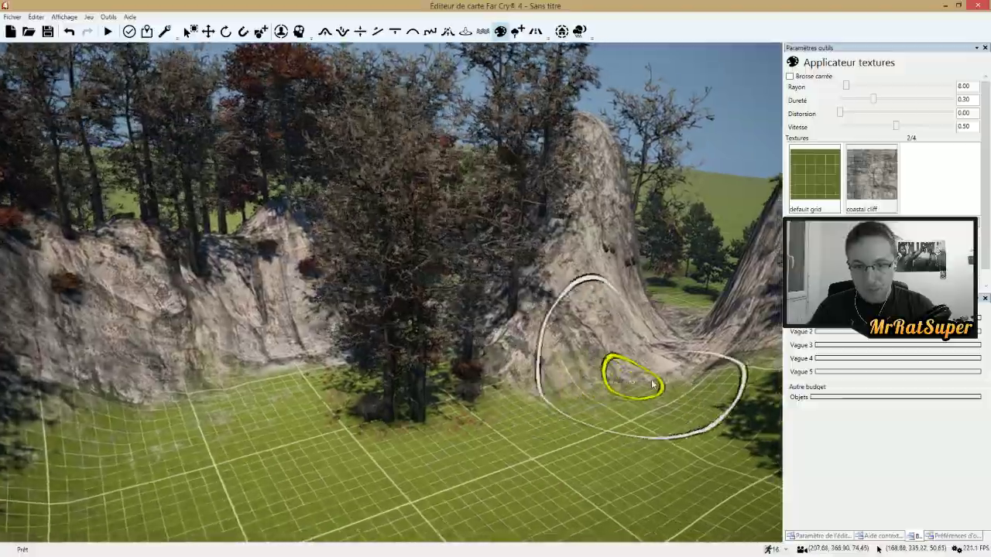
key("w")
right_click_drag(746, 362, 535, 364)
key("s")
mouse_move(465, 389)
right_mouse_down()
mouse_move(356, 418)
mouse_move(349, 487)
mouse_move(333, 472)
mouse_move(410, 495)
mouse_move(410, 434)
mouse_move(526, 371)
mouse_move(604, 391)
mouse_move(519, 395)
mouse_move(620, 383)
mouse_move(615, 337)
mouse_move(607, 380)
mouse_move(743, 418)
mouse_move(717, 387)
mouse_move(728, 399)
mouse_move(651, 473)
mouse_move(720, 469)
mouse_move(693, 457)
right_mouse_up()
key("s")
key("s")
key("w")
key("w")
key("s")
scroll(708, 124, "down", 3)
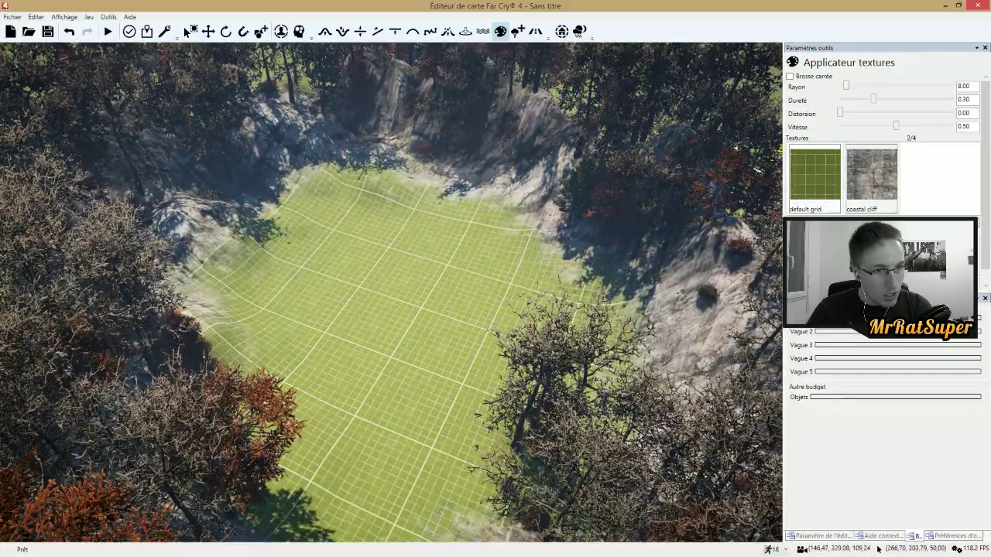
- Add the terrain grass patchy sla texture to the third texture slot
left_click(817, 225)
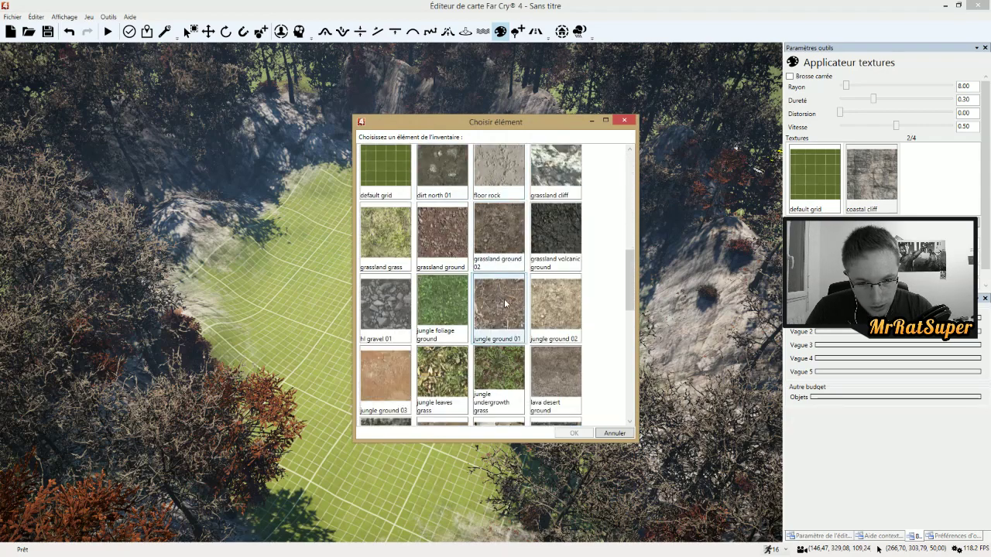
scroll(485, 374, "down", 2)
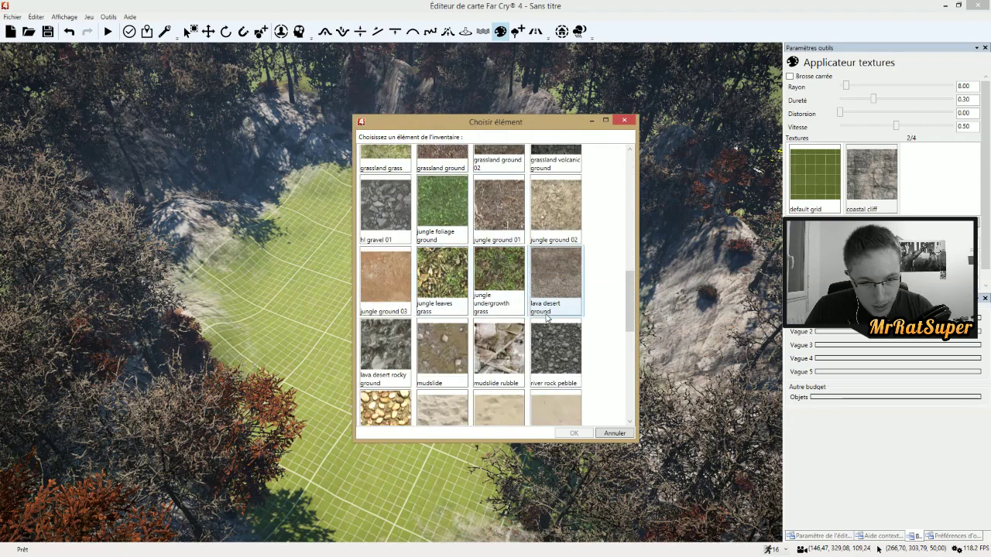
scroll(547, 317, "down", 5)
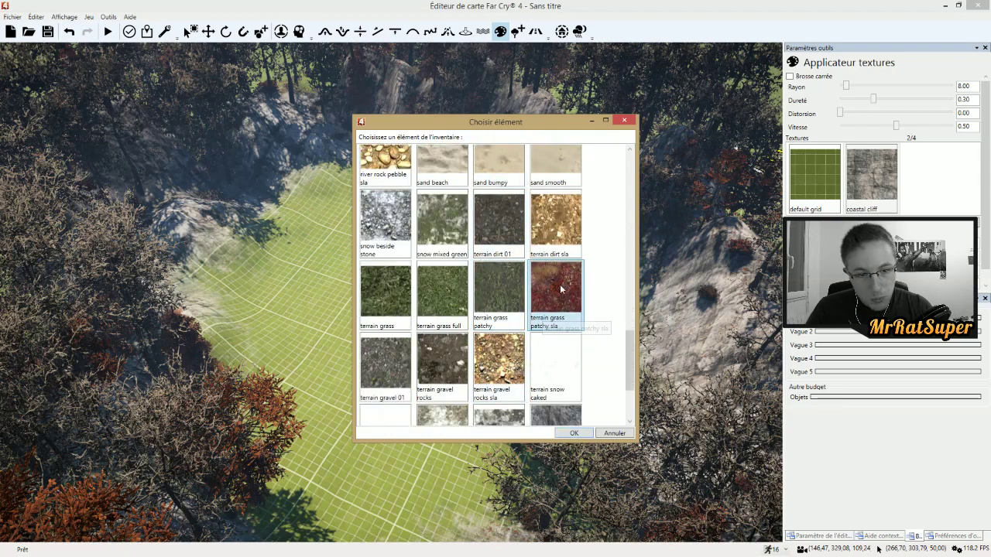
scroll(496, 365, "down", 2)
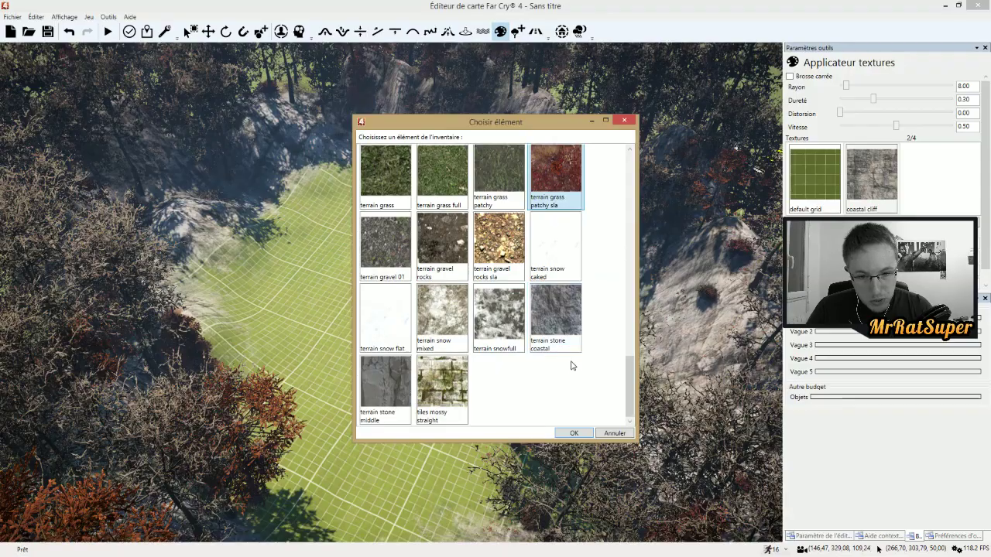
scroll(546, 360, "up", 1)
left_click(574, 435)
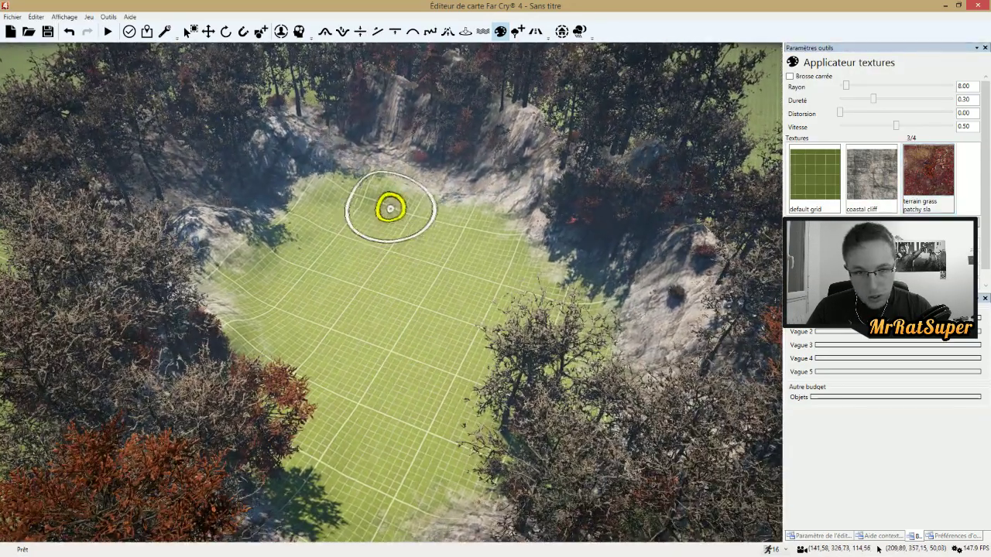
- Paint the terrain grass patchy sla texture over the far part of the clearing inside the ring of hills
mouse_move(392, 206)
left_mouse_down()
mouse_move(388, 228)
mouse_move(328, 217)
left_mouse_up()
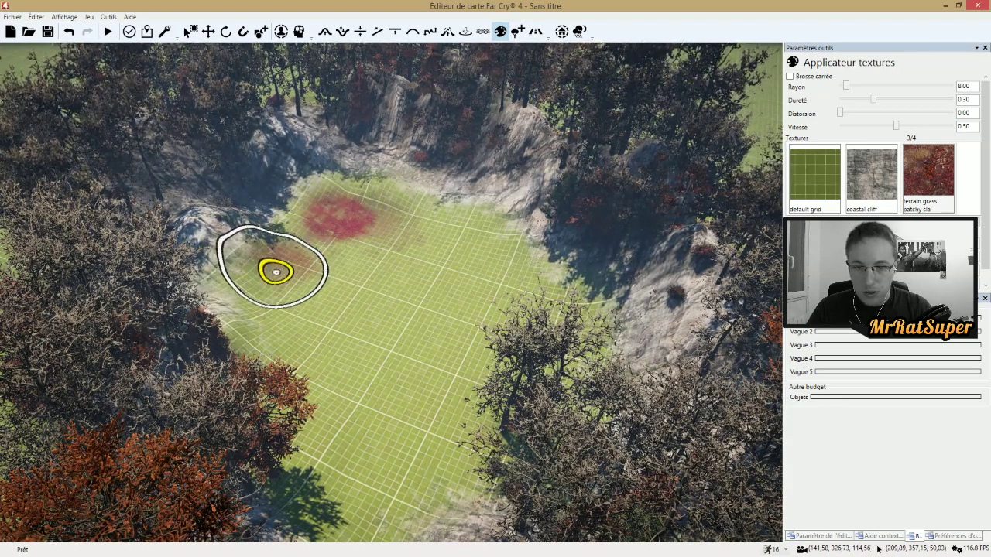
left_click_drag(276, 271, 270, 312)
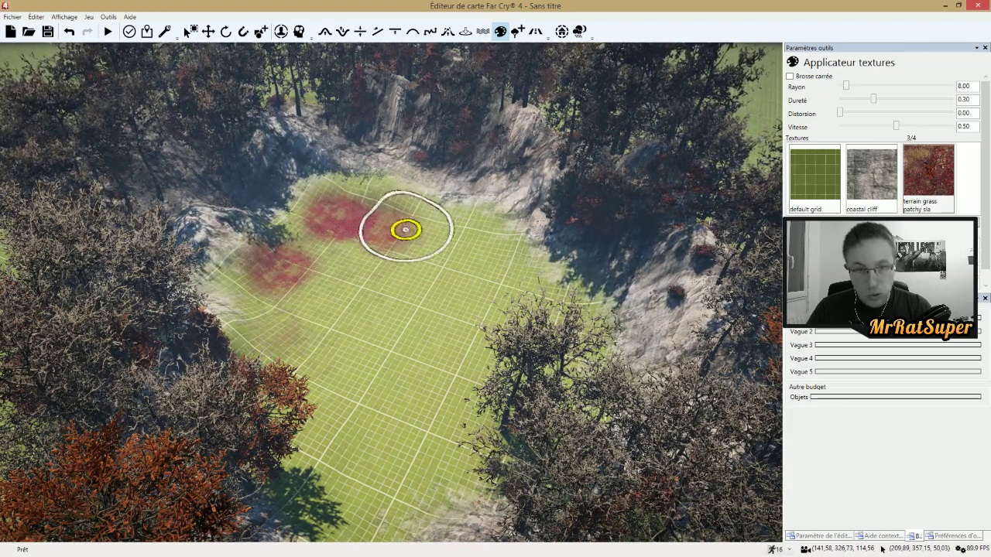
mouse_move(472, 259)
left_mouse_down()
mouse_move(388, 199)
mouse_move(310, 196)
mouse_move(421, 195)
mouse_move(469, 248)
mouse_move(457, 300)
mouse_move(411, 350)
mouse_move(398, 410)
mouse_move(431, 417)
mouse_move(413, 411)
mouse_move(392, 301)
mouse_move(367, 290)
mouse_move(390, 294)
mouse_move(449, 217)
mouse_move(507, 308)
mouse_move(389, 290)
mouse_move(328, 243)
mouse_move(349, 255)
mouse_move(317, 286)
mouse_move(247, 284)
mouse_move(230, 296)
mouse_move(264, 357)
mouse_move(321, 292)
mouse_move(327, 204)
mouse_move(405, 199)
mouse_move(463, 216)
mouse_move(529, 270)
mouse_move(500, 245)
mouse_move(327, 205)
mouse_move(239, 347)
mouse_move(310, 328)
mouse_move(333, 301)
mouse_move(353, 372)
mouse_move(458, 303)
left_mouse_up()
scroll(413, 305, "up", 4)
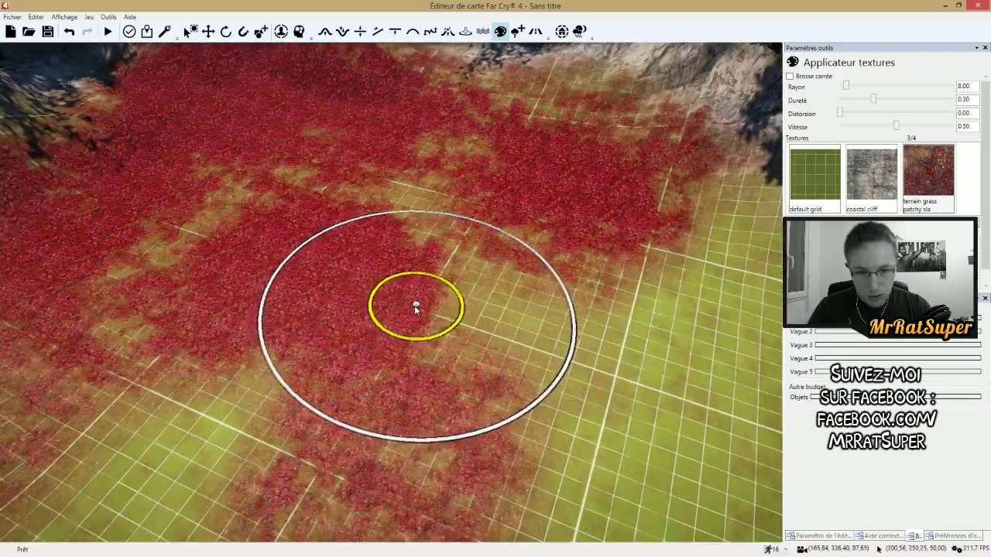
scroll(385, 315, "up", 4)
scroll(385, 314, "down", 1)
mouse_move(384, 314)
left_mouse_down()
mouse_move(460, 311)
mouse_move(558, 207)
mouse_move(634, 189)
mouse_move(312, 271)
mouse_move(318, 424)
mouse_move(327, 206)
left_mouse_up()
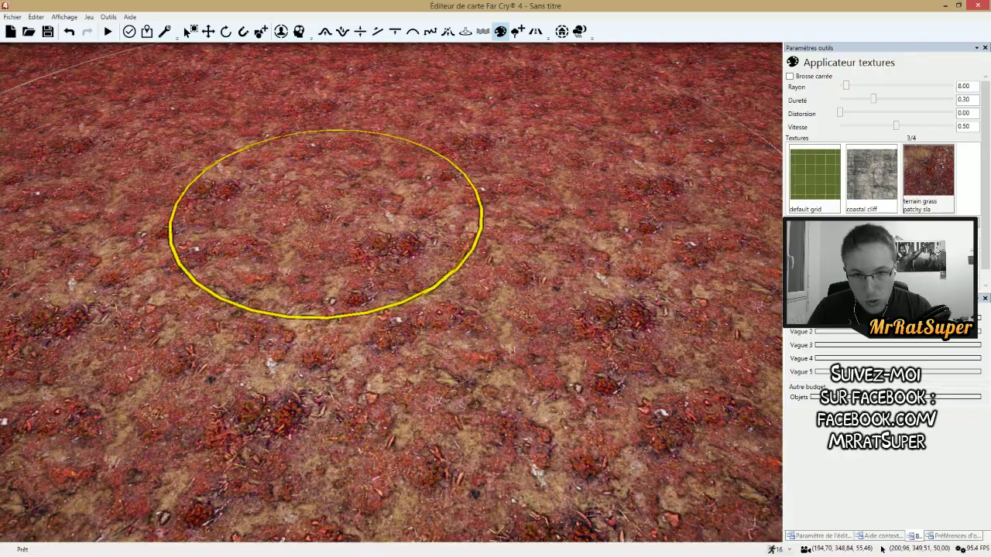
scroll(470, 323, "down", 5)
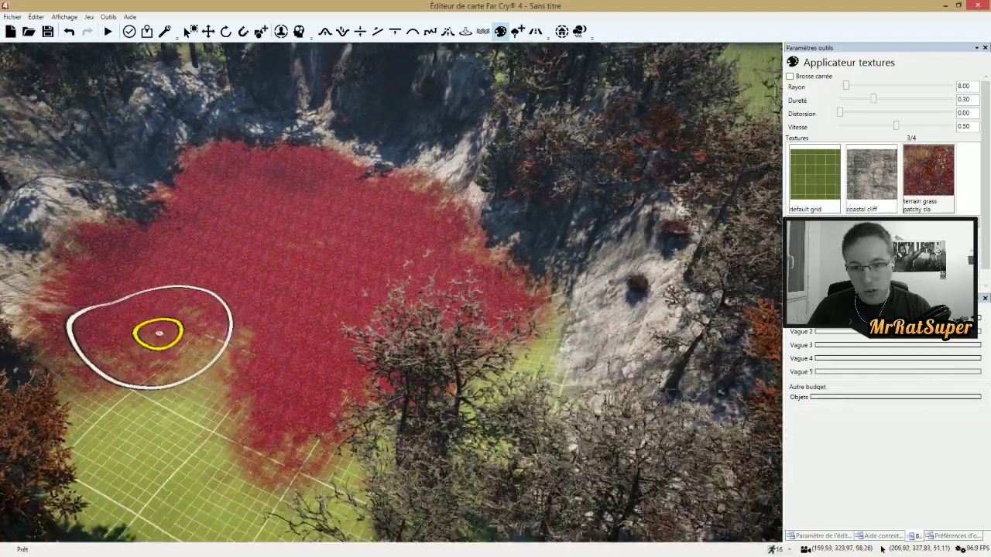
- Extend the terrain grass patchy sla texture across the clearing toward the foot of the peak and the tree cluster
mouse_move(160, 334)
right_mouse_down()
mouse_move(457, 286)
mouse_move(776, 346)
mouse_move(624, 349)
right_mouse_up()
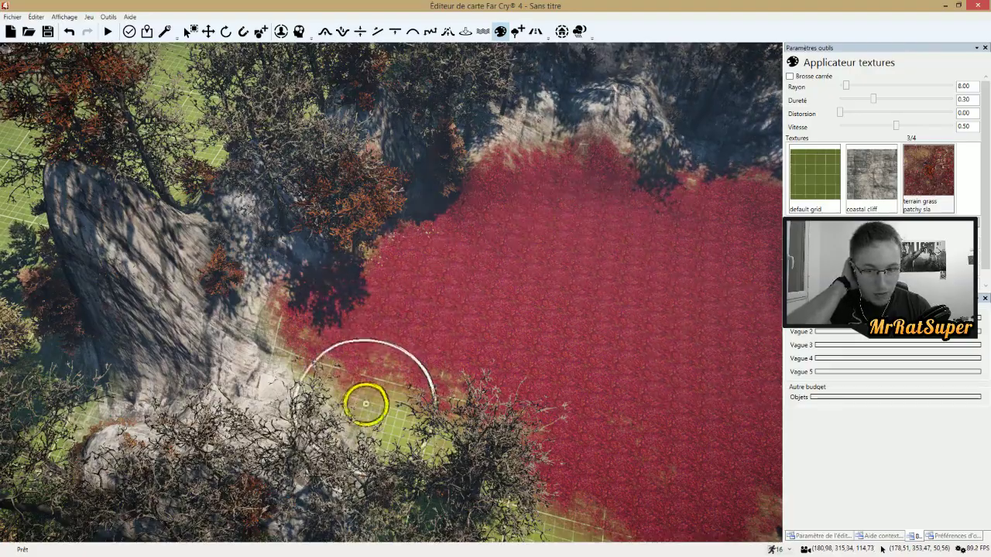
right_click_drag(551, 363, 540, 348)
key("d")
key("s")
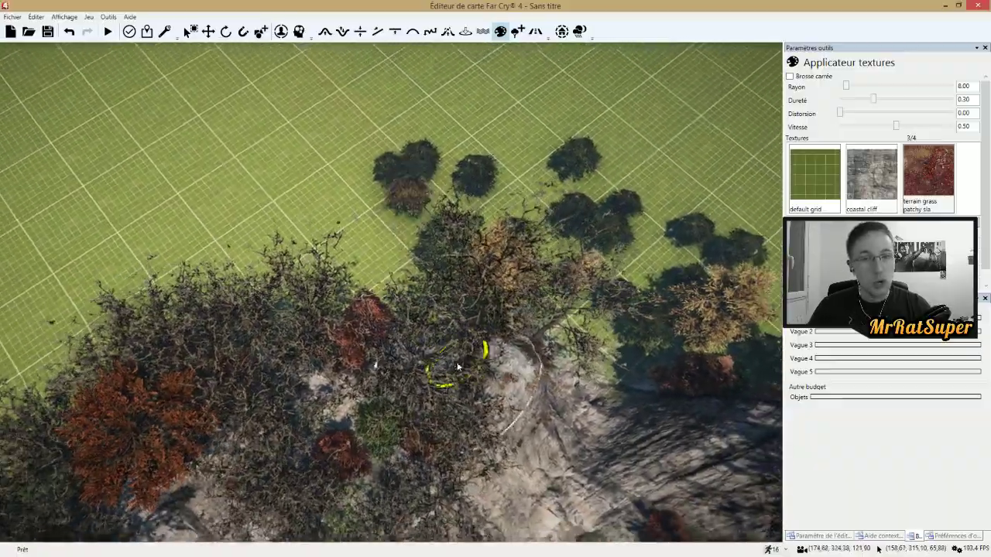
- Cover the remaining bare grid strip behind the tree cluster, at the foot of the inner slope, with terrain grass patchy sla
mouse_move(458, 365)
right_mouse_down()
mouse_move(509, 491)
mouse_move(340, 472)
mouse_move(469, 398)
right_mouse_up()
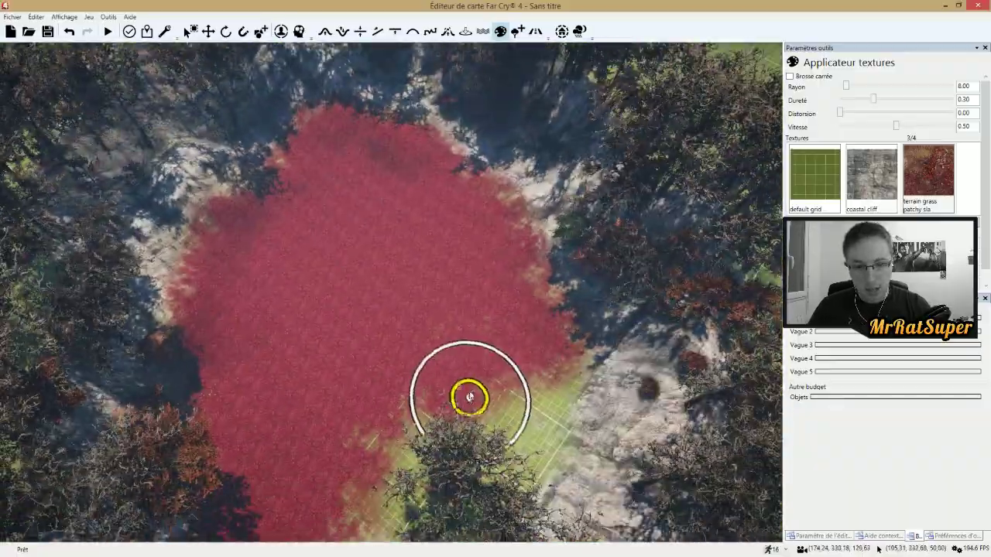
key("w")
right_click_drag(405, 137, 511, 147)
scroll(365, 384, "down", 5)
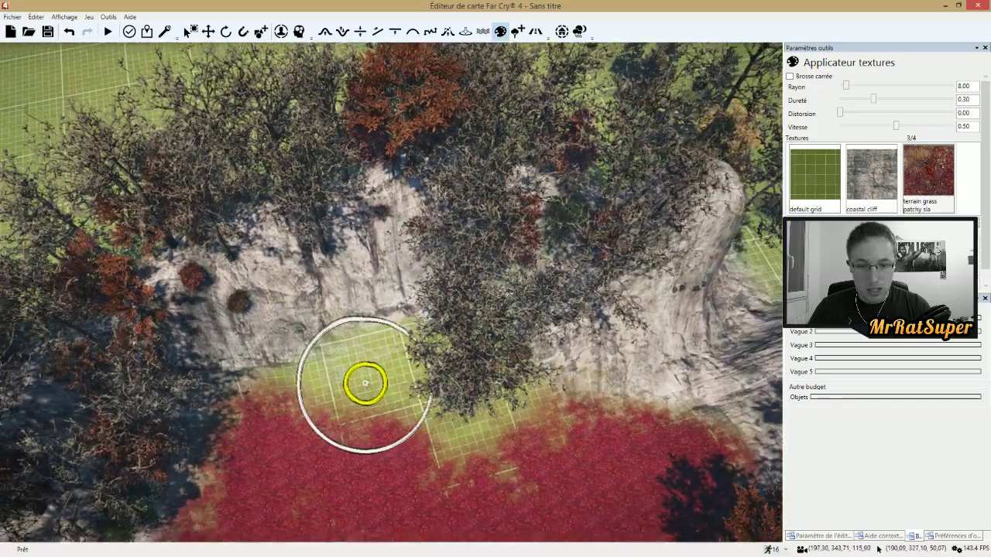
left_click_drag(334, 395, 316, 386)
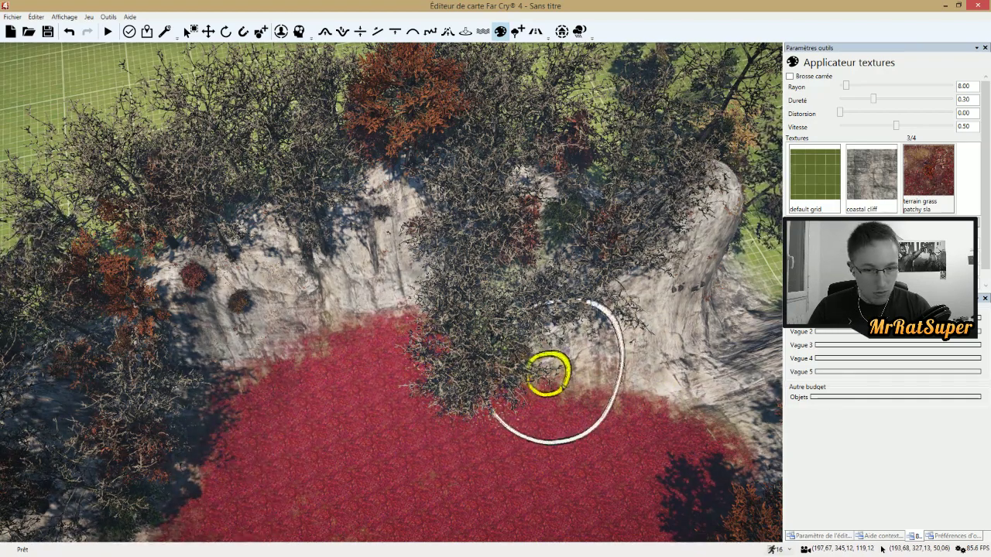
- Paint the terrain grass patchy sla texture through the gap between the two peaks, up to the conifers outside
right_click_drag(704, 405, 64, 455)
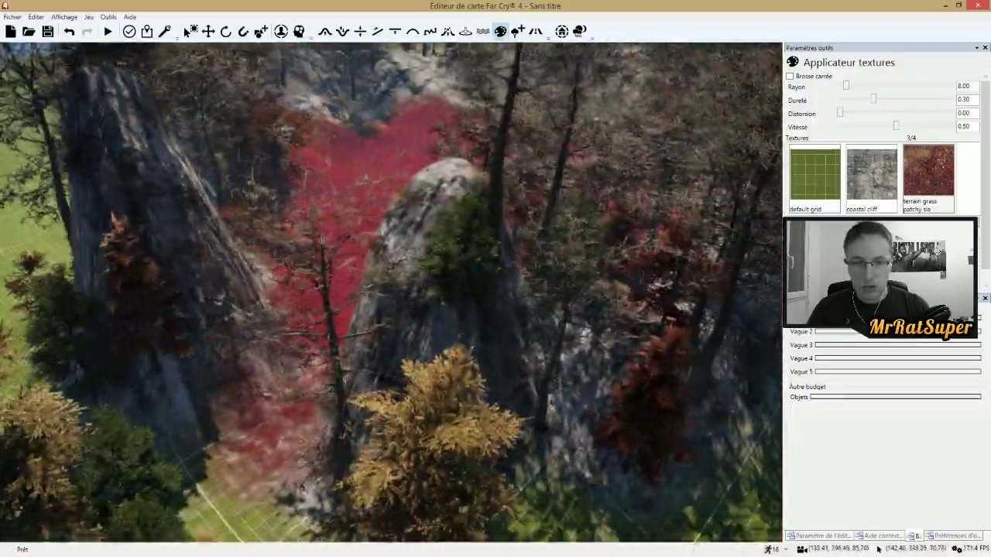
mouse_move(411, 540)
right_mouse_down()
mouse_move(462, 404)
mouse_move(406, 367)
mouse_move(431, 326)
mouse_move(361, 485)
mouse_move(354, 367)
mouse_move(383, 356)
mouse_move(399, 178)
right_mouse_up()
scroll(410, 243, "up", 4)
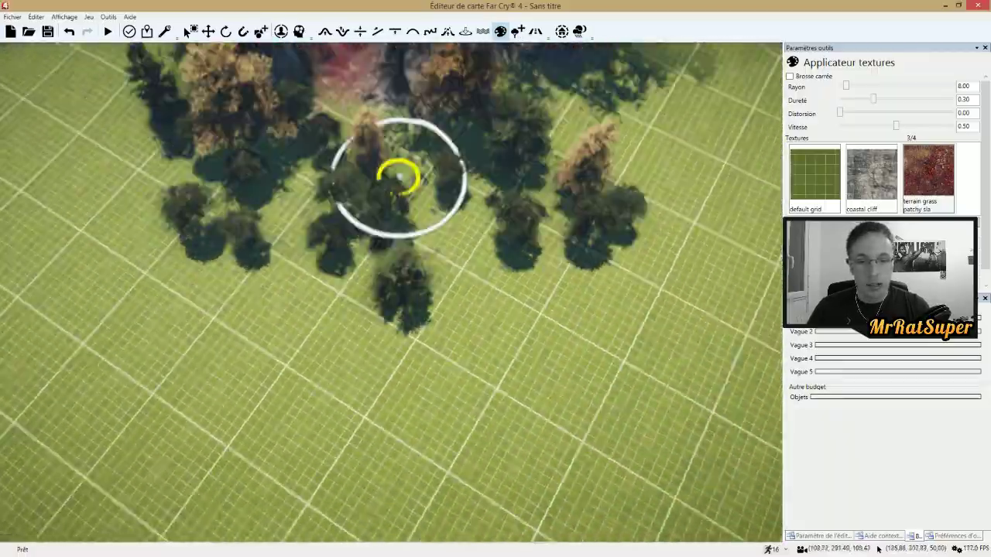
scroll(379, 294, "up", 8)
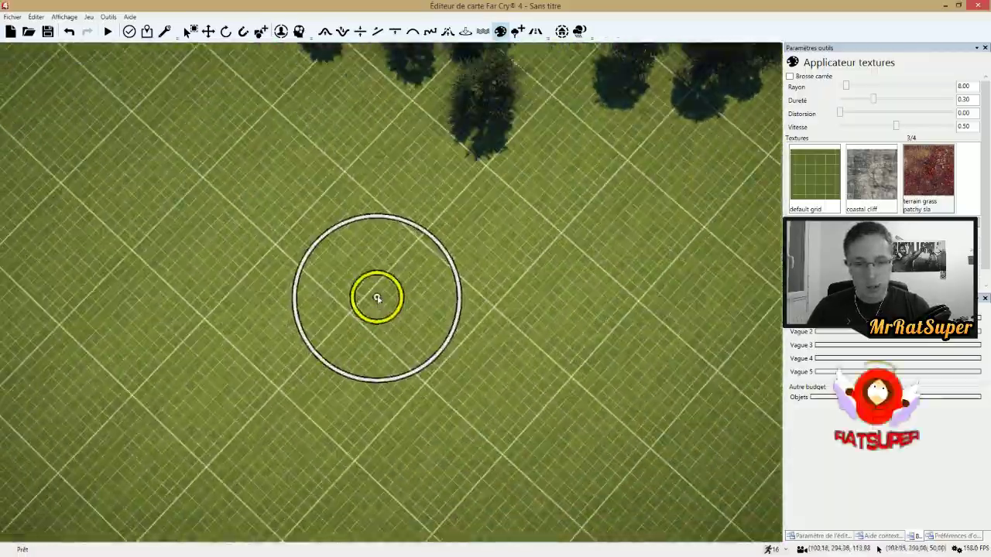
scroll(449, 534, "down", 4)
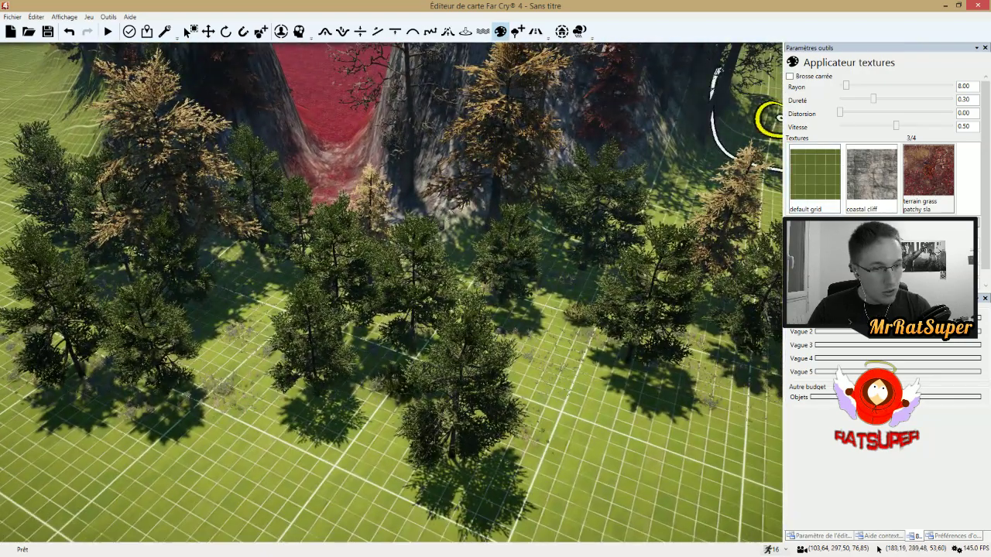
- Add the jungle leaves grass texture to the fourth slot and start painting it among the conifers outside the gap
double_click(871, 176)
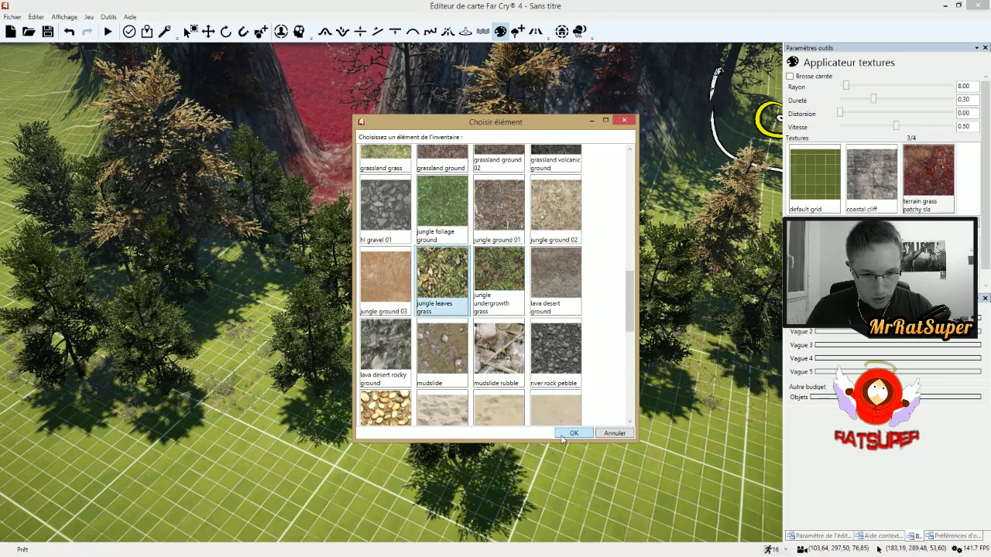
left_click(573, 434)
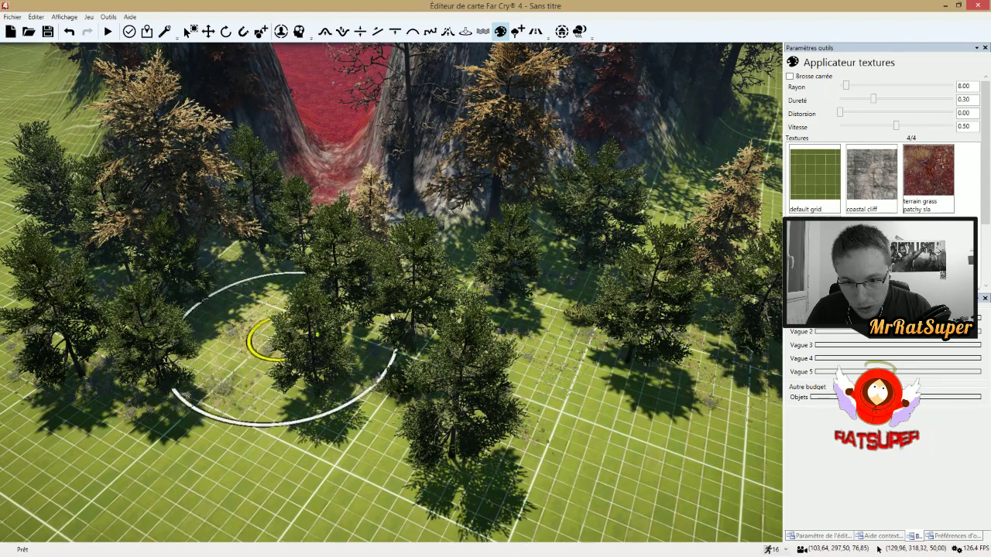
mouse_move(285, 340)
left_mouse_down()
mouse_move(255, 295)
mouse_move(180, 304)
left_mouse_up()
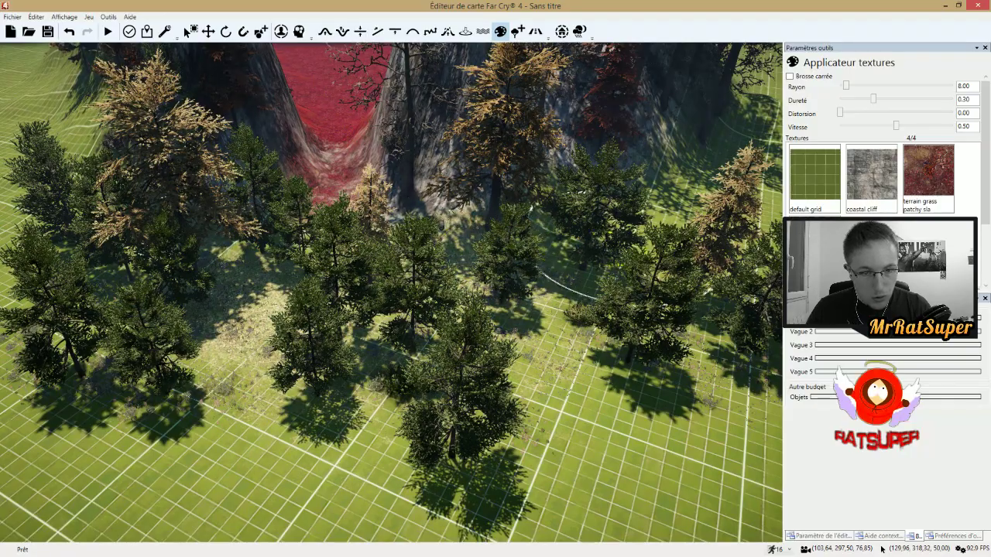
scroll(564, 397, "up", 5)
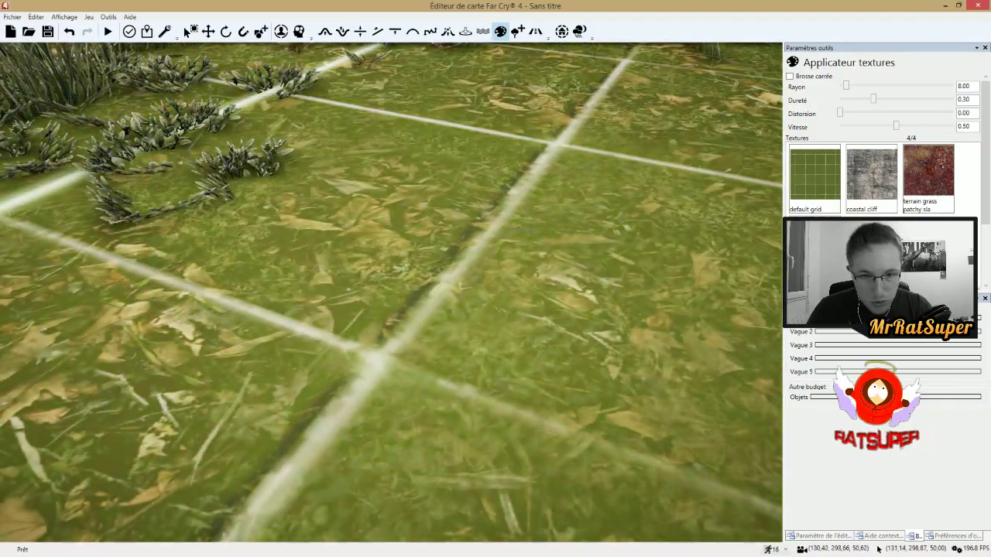
scroll(381, 244, "down", 5)
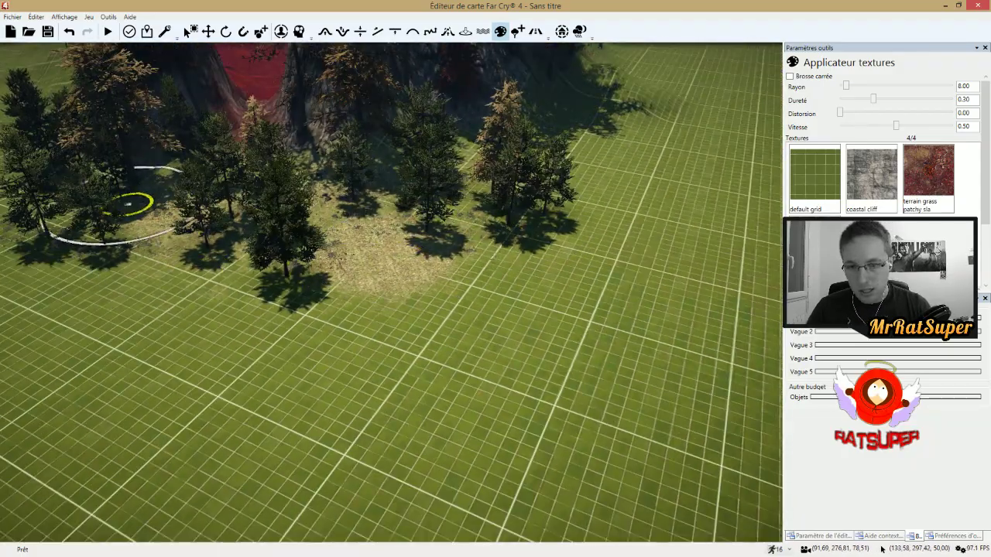
- Spread the jungle leaves grass texture along the outer edge of the conifer grove in front of the gap
key("q")
key("z")
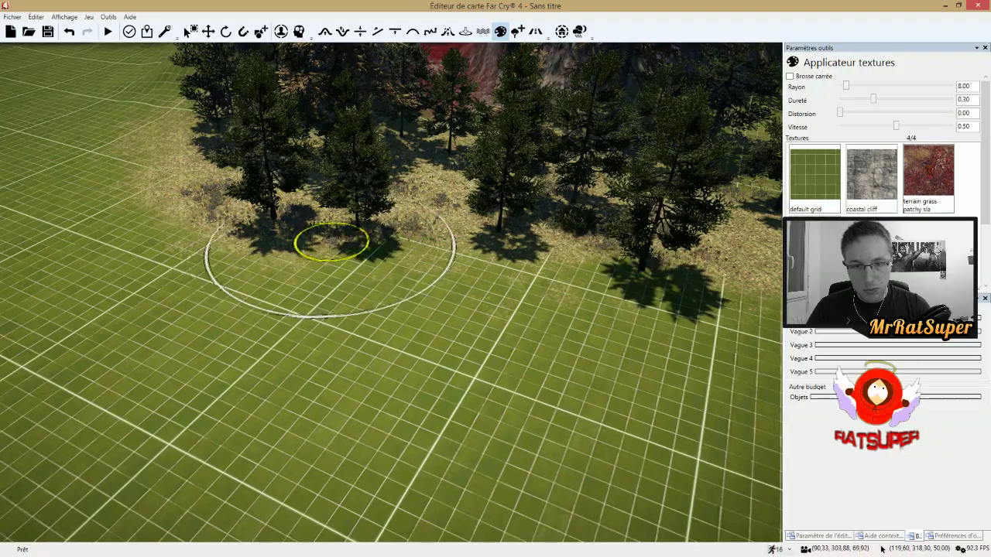
mouse_move(331, 242)
left_mouse_down()
mouse_move(410, 255)
mouse_move(380, 283)
mouse_move(432, 277)
left_mouse_up()
key("d")
key("d")
key("z")
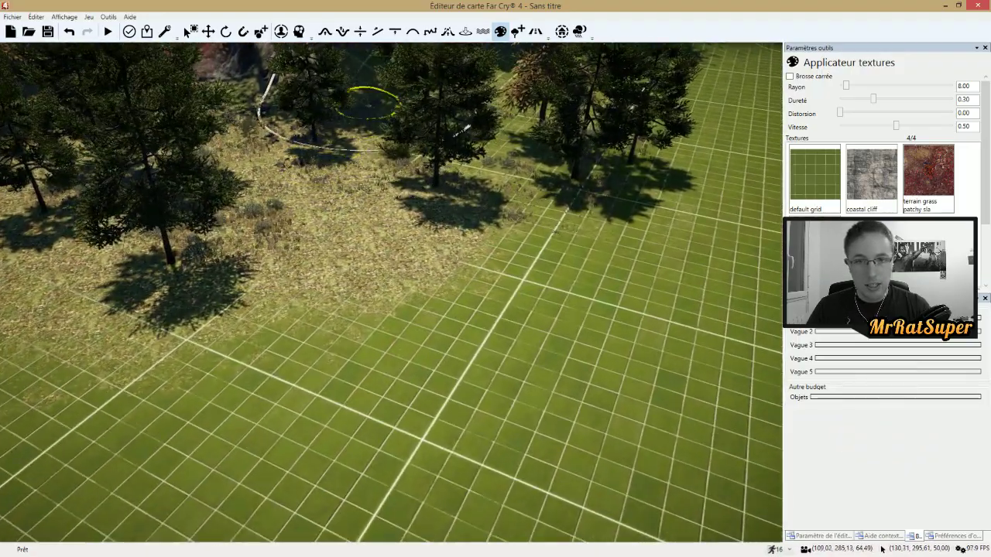
mouse_move(608, 165)
left_mouse_down()
mouse_move(540, 274)
mouse_move(323, 318)
left_mouse_up()
- Widen the jungle leaves grass patch around both sides of the conifer grove, filling the ground up to the hills
key("q")
mouse_move(408, 293)
middle_mouse_down()
mouse_move(387, 270)
mouse_move(509, 173)
mouse_move(630, 210)
mouse_move(616, 225)
middle_mouse_up()
key("s")
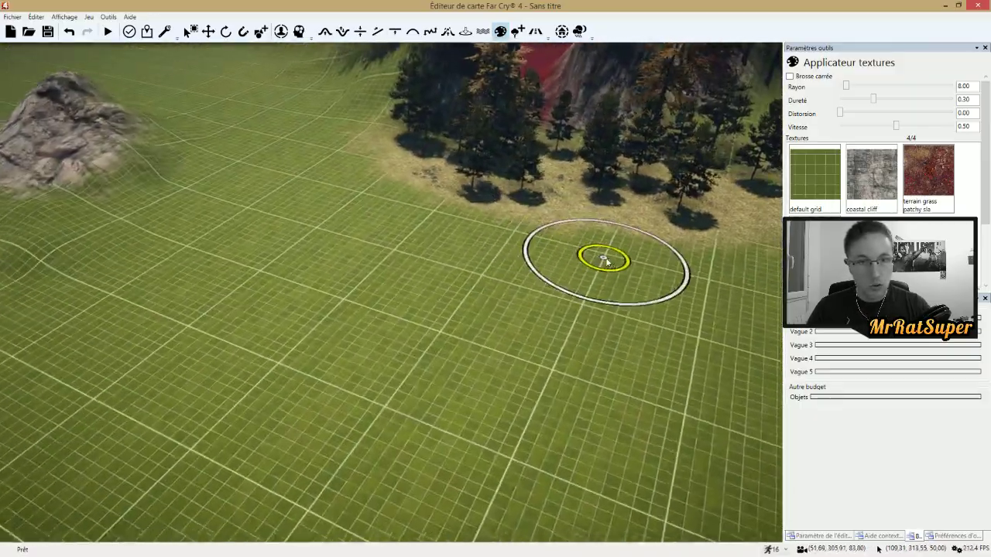
key("z")
right_click_drag(585, 151, 635, 58)
key("z")
key("z")
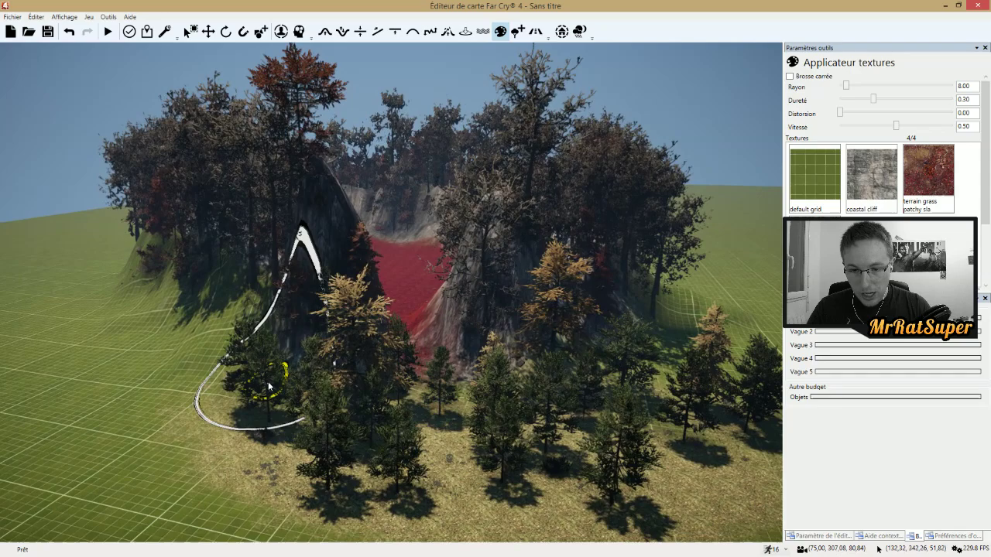
mouse_move(269, 385)
middle_mouse_down()
mouse_move(254, 320)
mouse_move(210, 403)
mouse_move(216, 438)
mouse_move(411, 436)
middle_mouse_up()
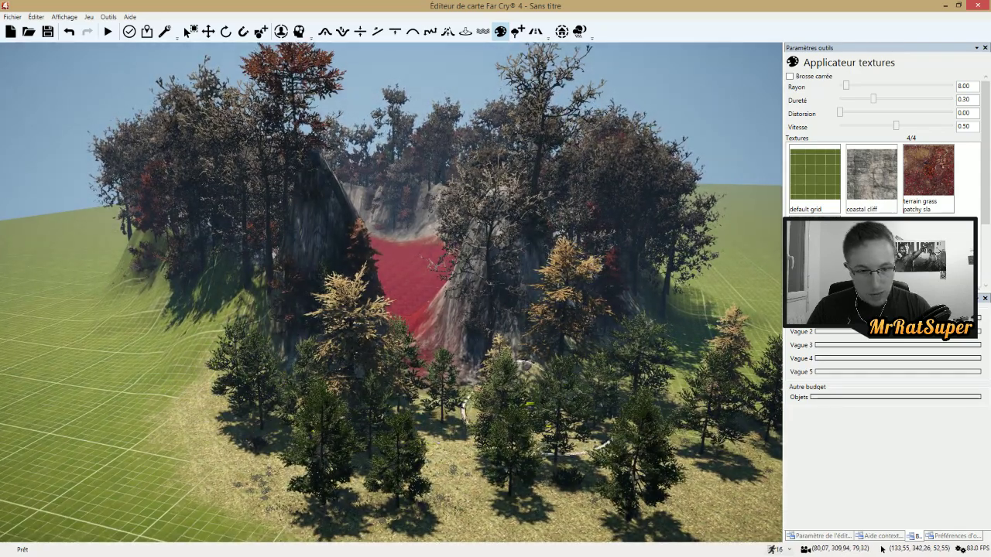
key("s")
key("s")
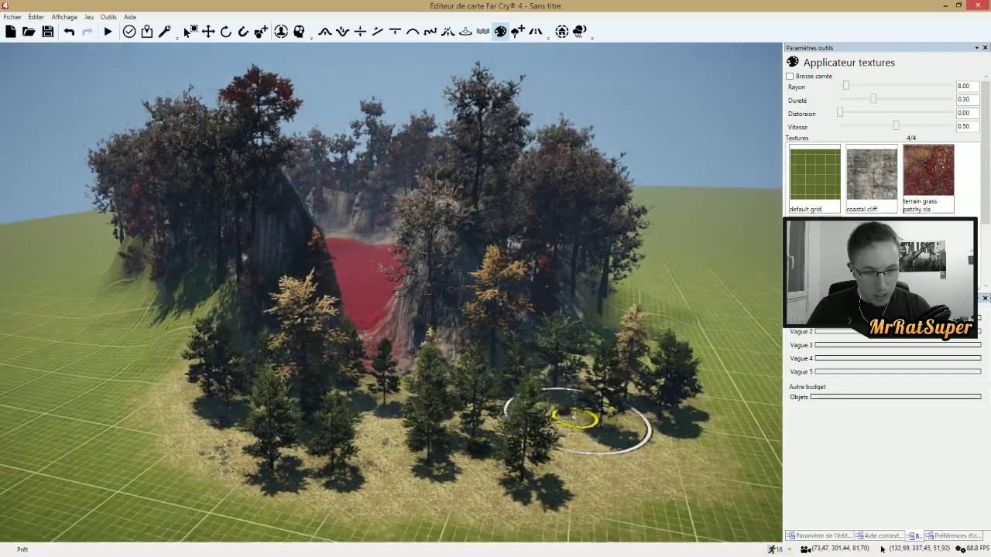
key("d")
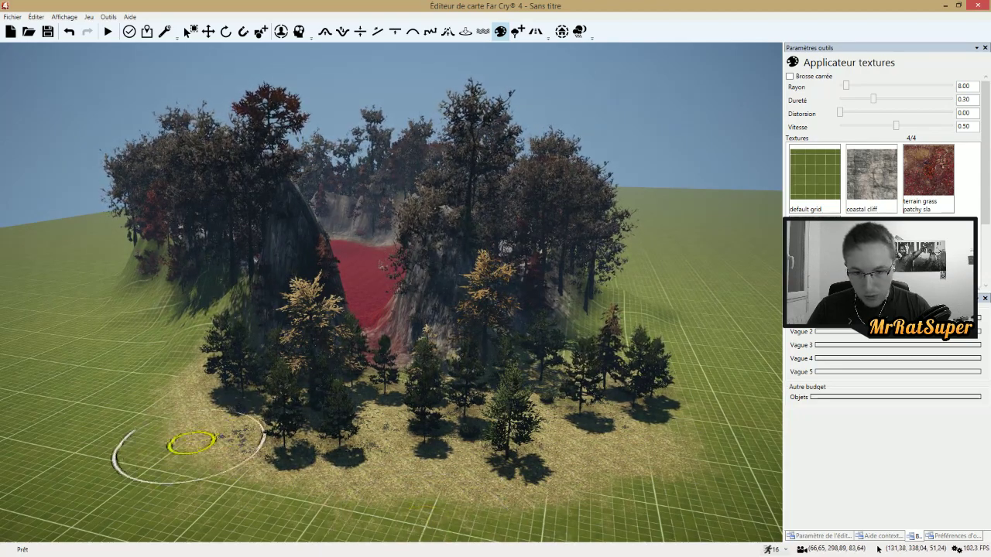
- Raise the two peaks flanking the gap into tall rock pillars of similar height with the Bosse tool
left_click(324, 32)
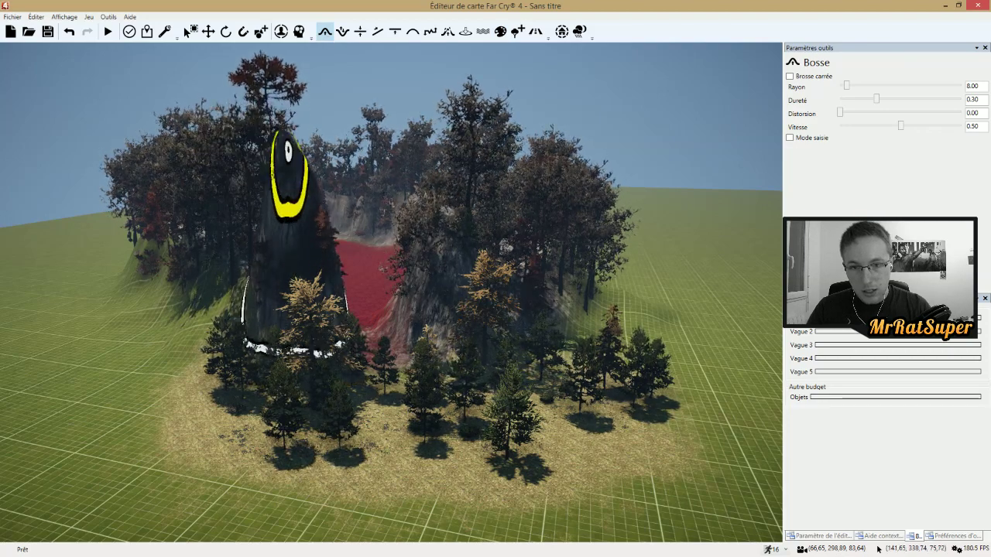
left_click_drag(288, 151, 288, 150)
left_click_drag(434, 213, 448, 76)
key("s")
key("q")
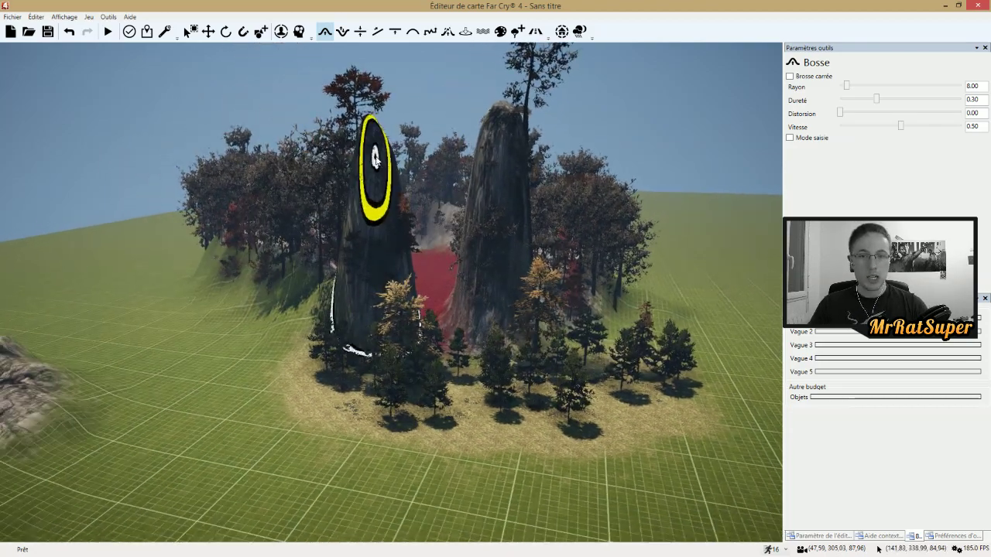
left_click_drag(367, 133, 364, 108)
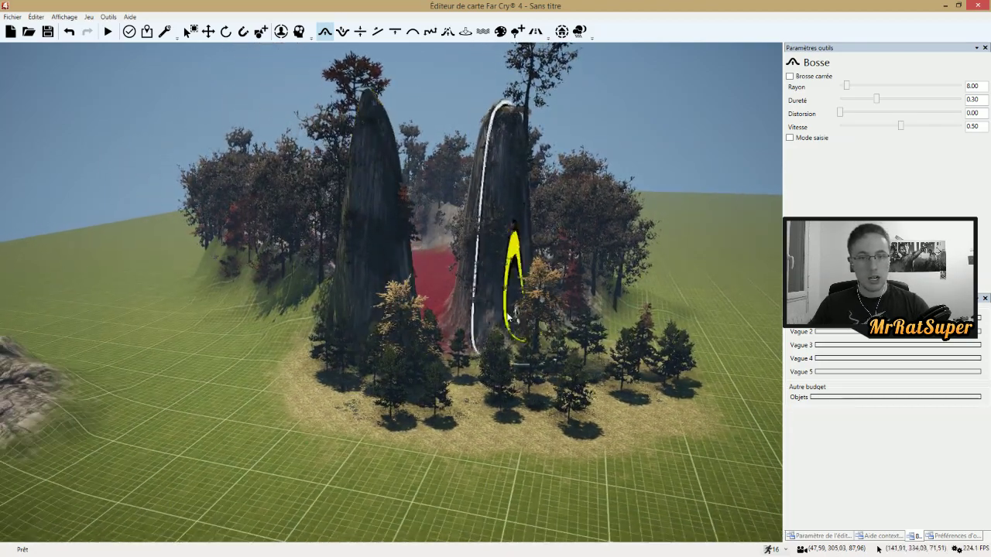
middle_click_drag(509, 318, 484, 286)
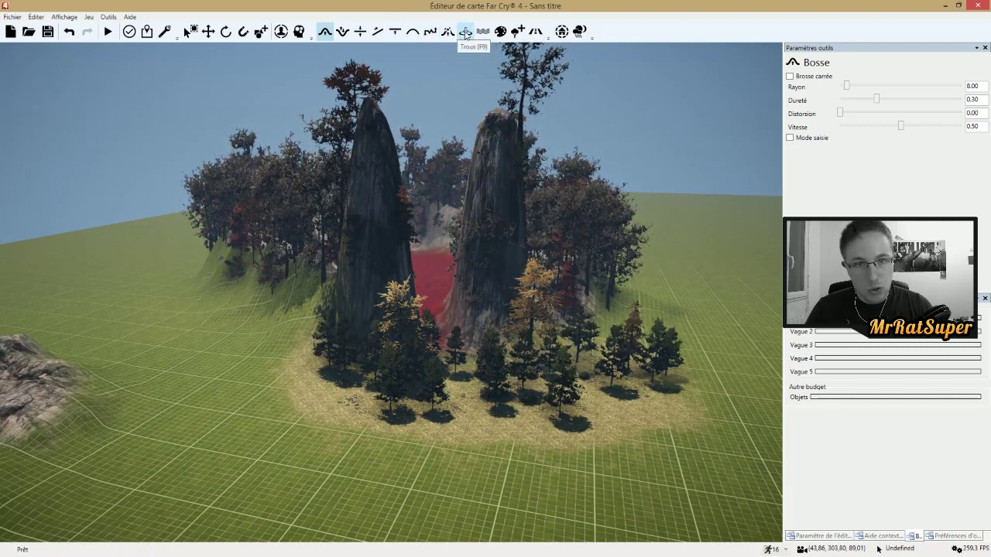
left_click(501, 32)
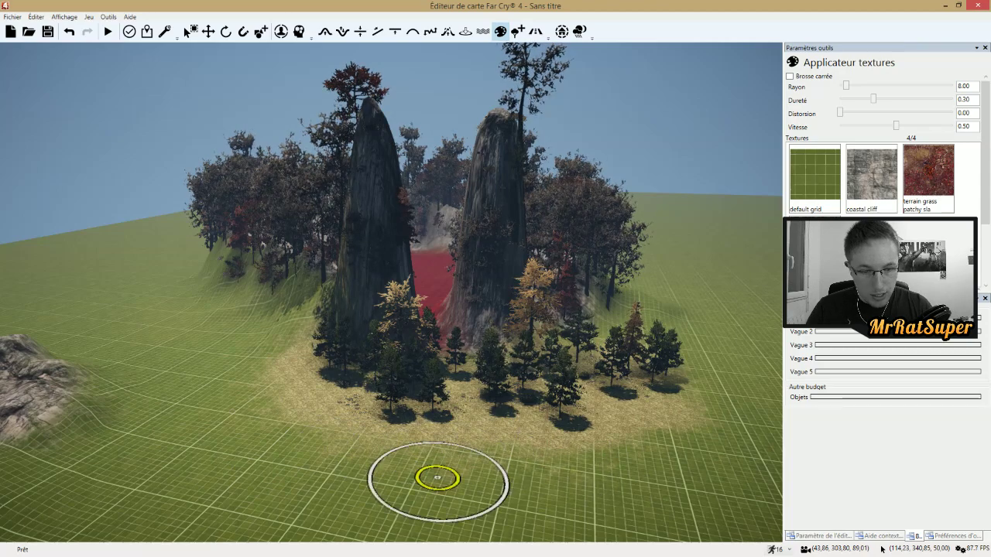
key("d")
left_click_drag(519, 419, 472, 438)
key("s")
key("z")
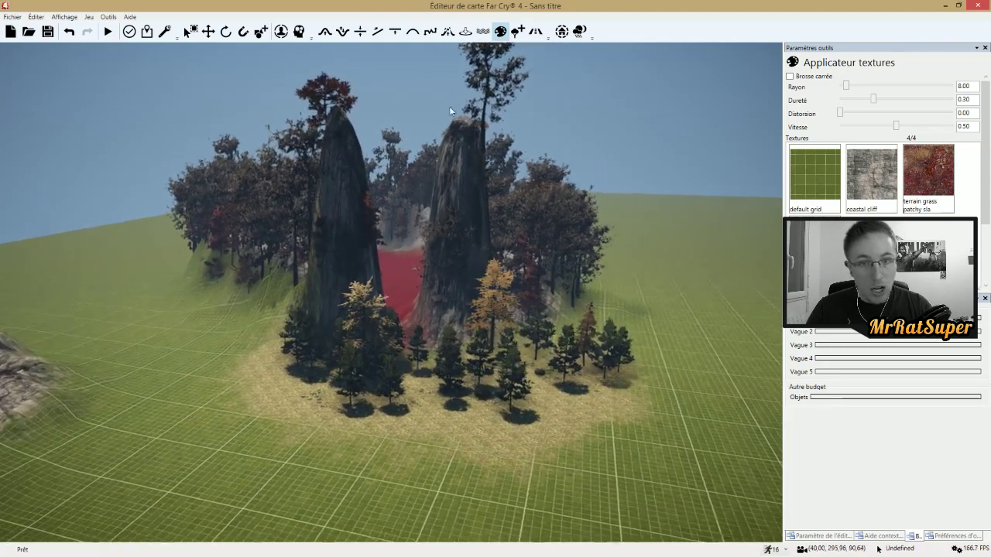
key("q")
left_click(301, 31)
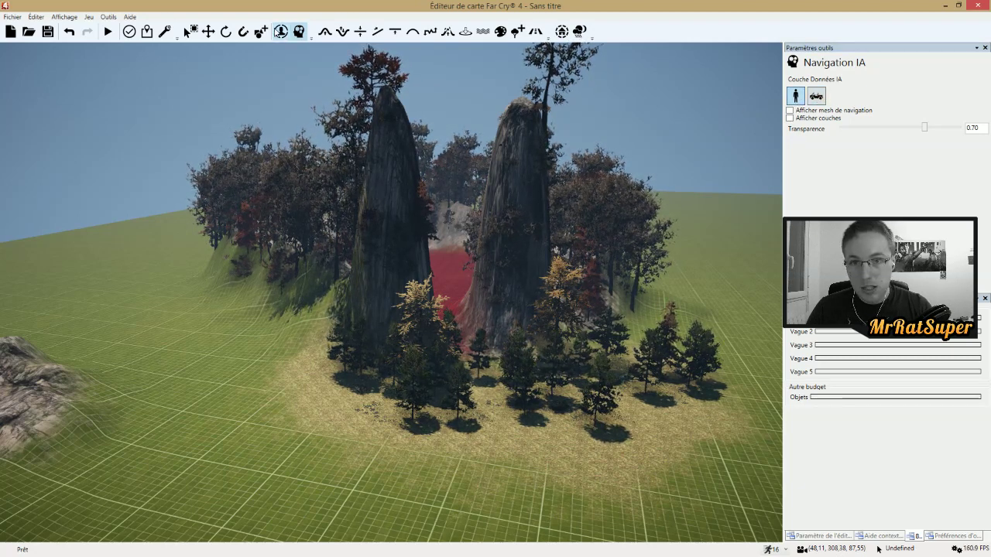
- Add an Army Assaulter of enemy wave 1 in the gap between the two rock pillars
left_click(281, 32)
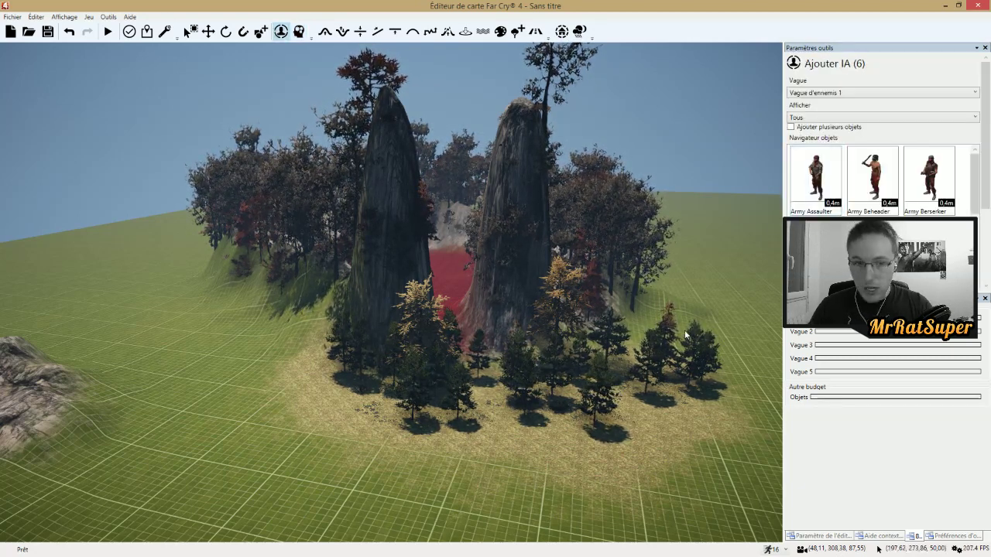
scroll(685, 329, "up", 5)
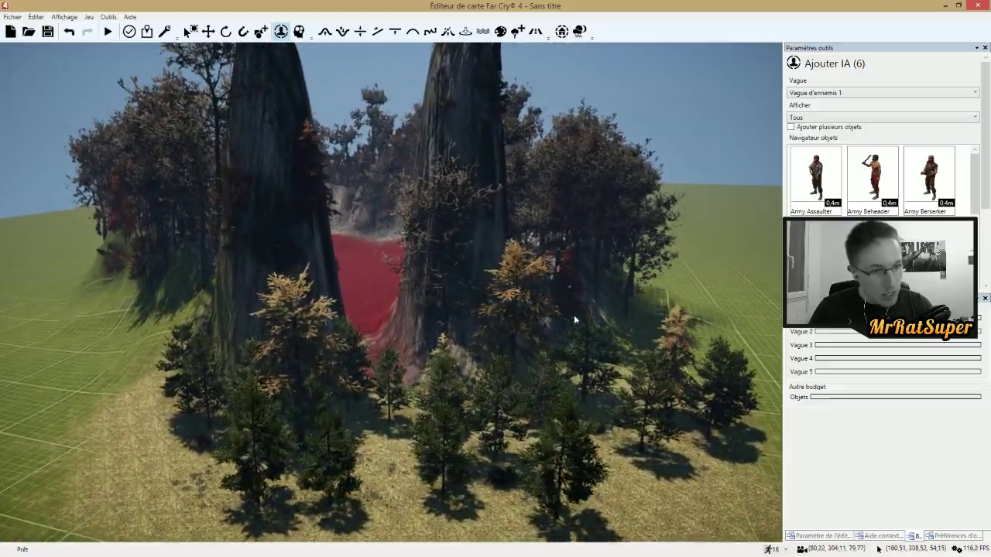
scroll(574, 314, "up", 5)
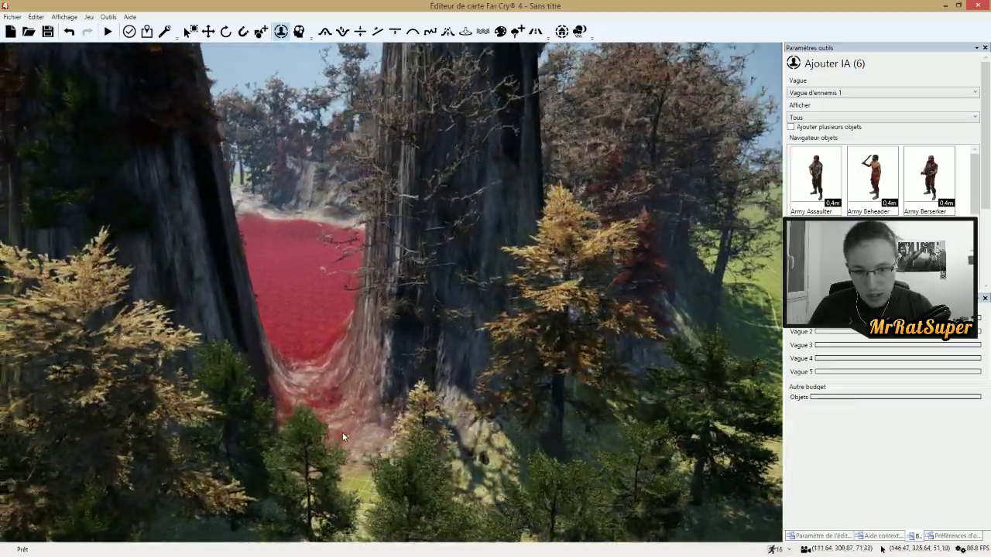
scroll(342, 432, "up", 3)
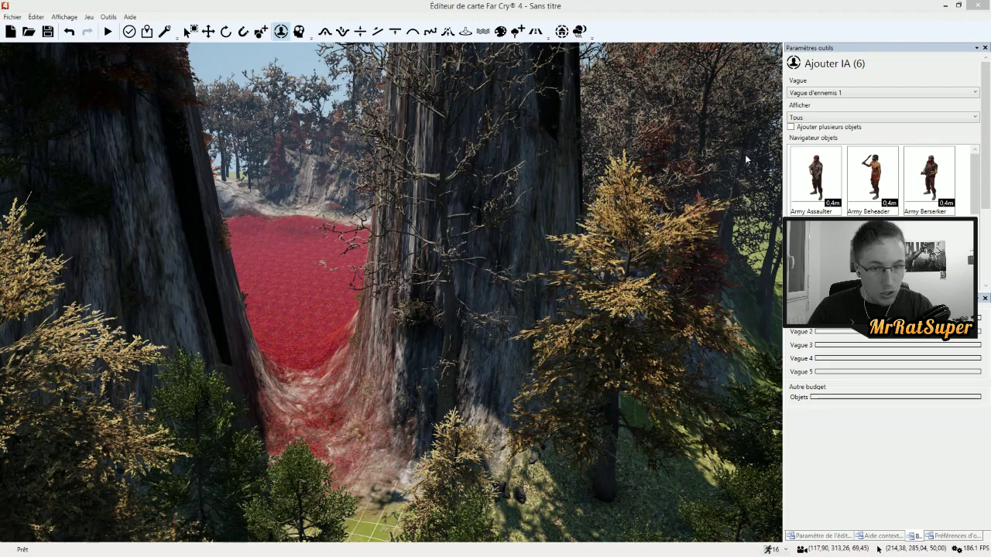
left_click(815, 176)
left_click(316, 395)
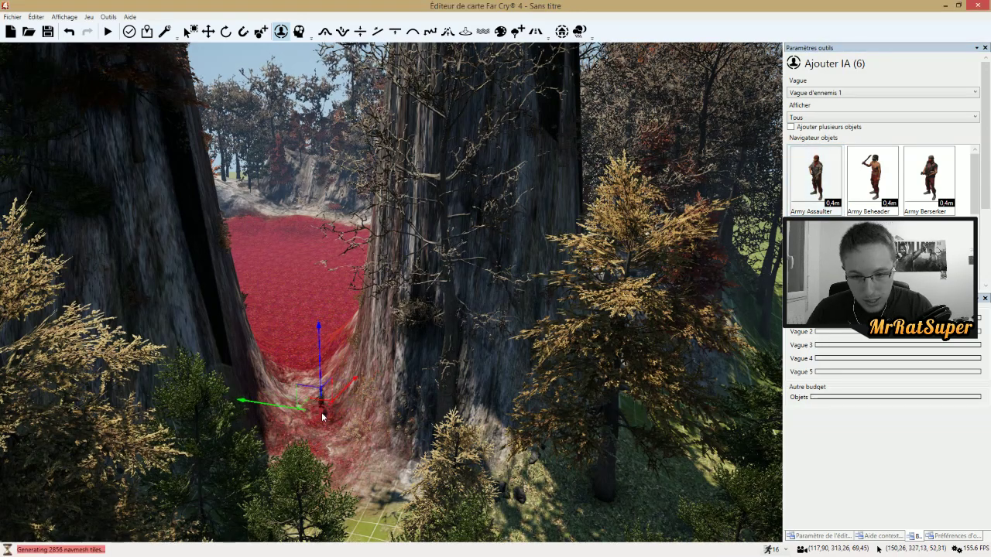
scroll(309, 433, "up", 5)
left_click_drag(330, 408, 403, 241)
key("Escape")
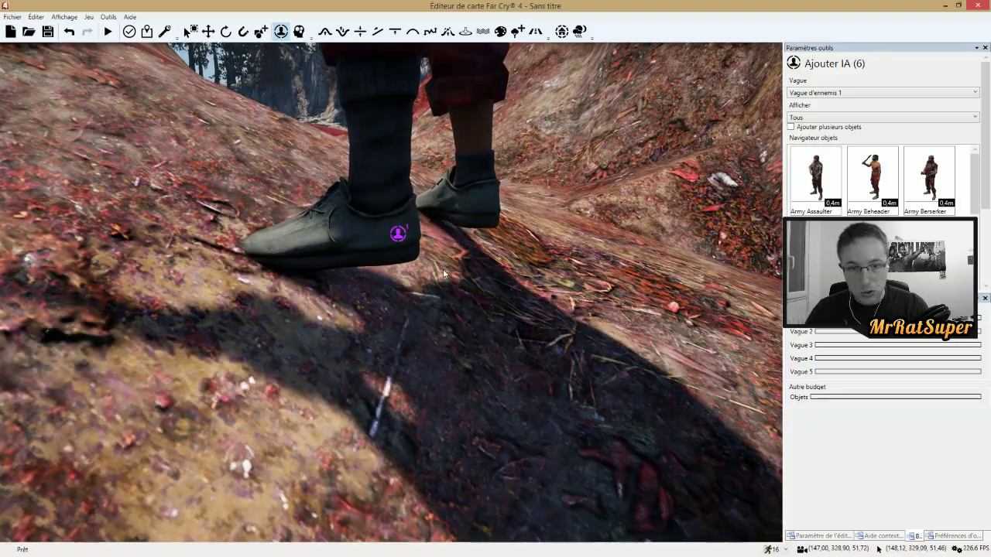
- Place two more Army Assaulters in front of the first one, one on each side of the gap's entrance
scroll(423, 271, "down", 5)
key("w")
key("a")
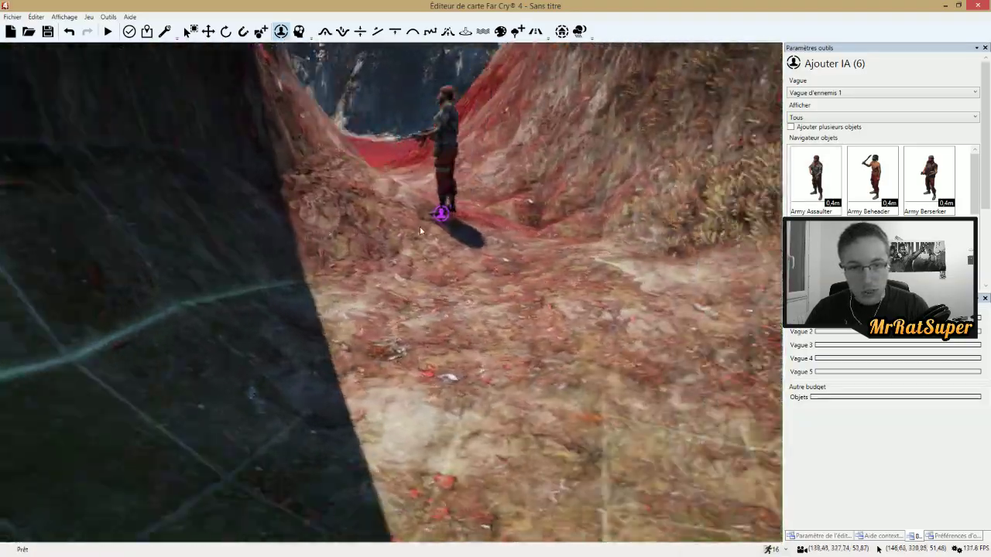
key("s")
left_click(814, 178)
left_click(399, 288)
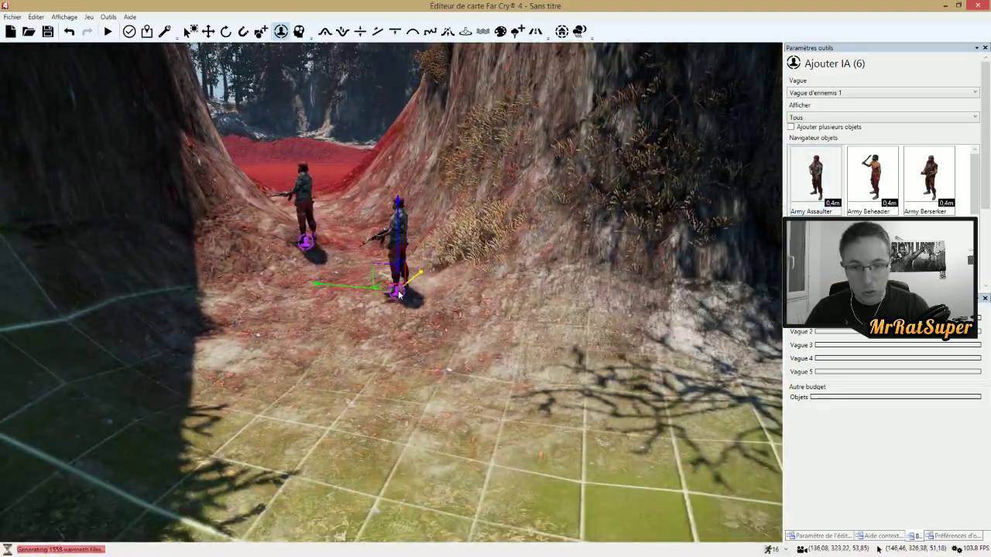
left_click(276, 325)
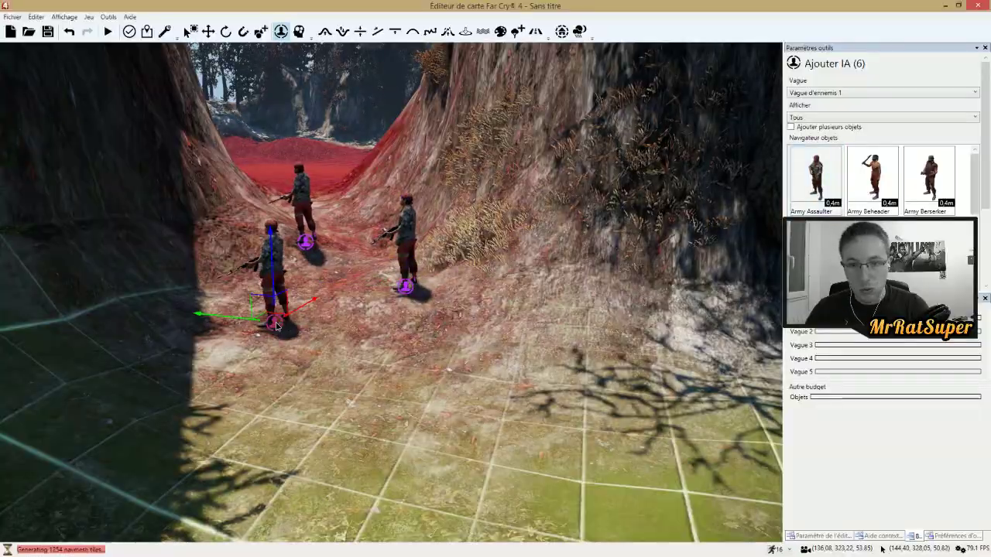
- Place two Army Beheaders among the conifers outside the gap, one at each end of the grove
scroll(383, 308, "down", 4)
scroll(382, 302, "down", 5)
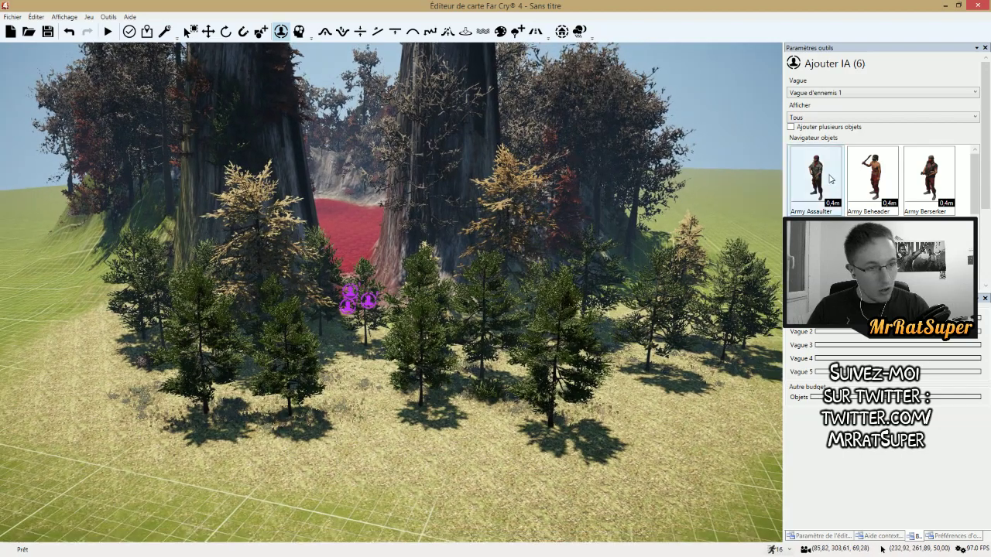
left_click(873, 176)
left_click(374, 401)
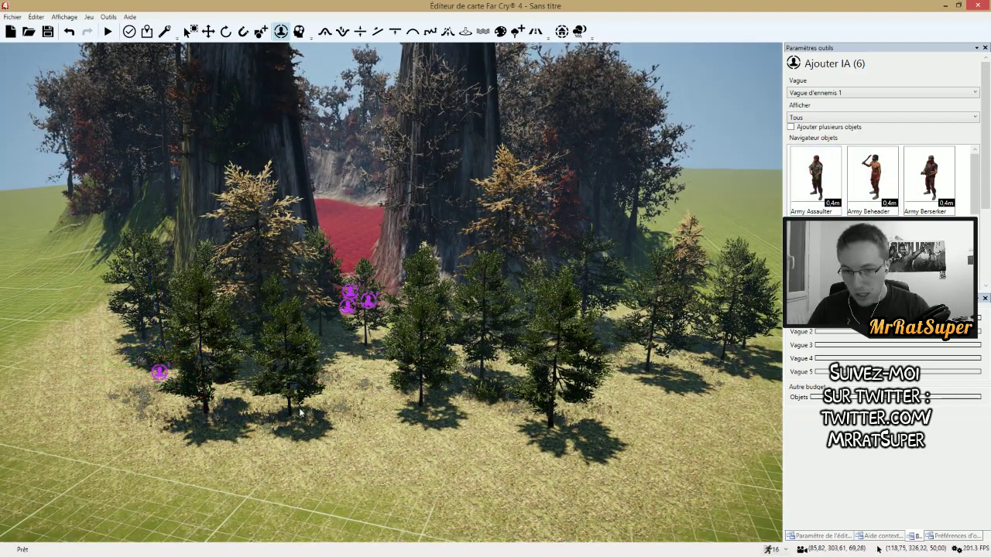
left_click(873, 176)
left_click(694, 349)
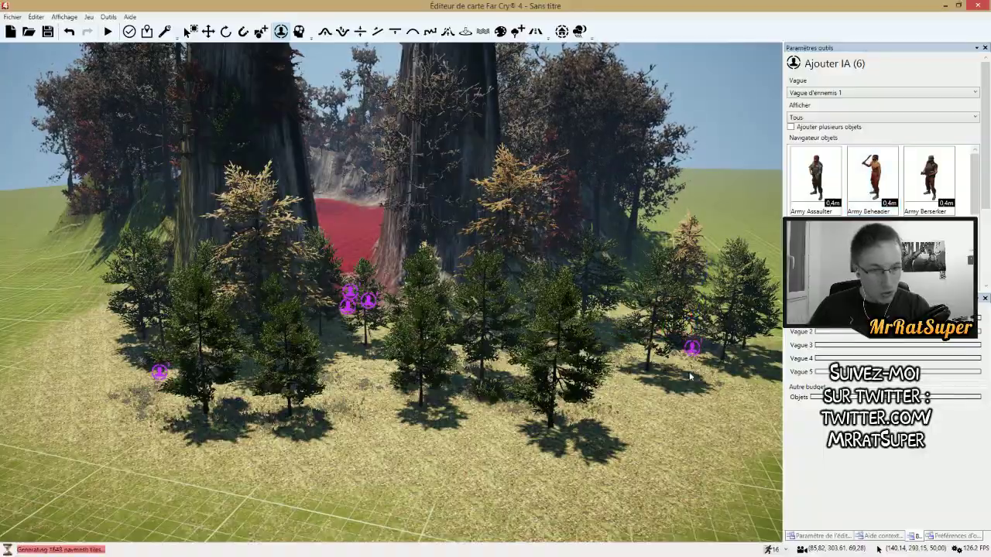
- Place a Shangri La Flamer in the middle of the red clearing inside the ring of hills
key("w")
right_click_drag(690, 377, 638, 286)
key("w")
key("w")
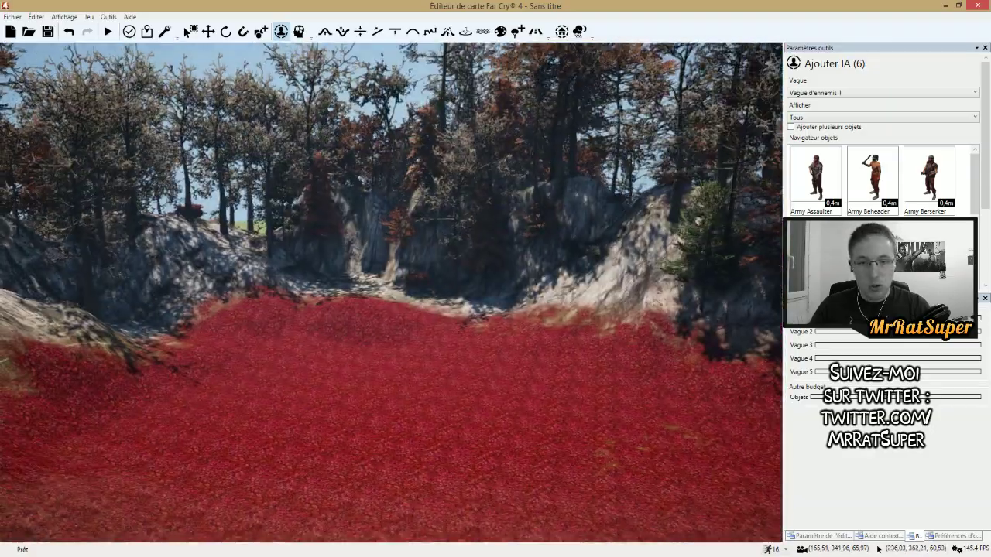
key("w")
right_click_drag(426, 210, 426, 247)
scroll(875, 240, "down", 10)
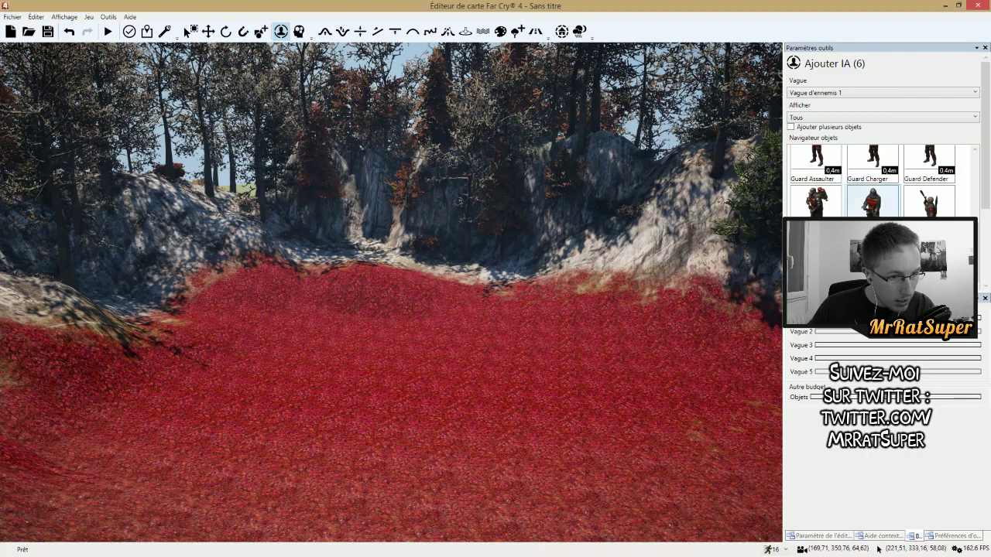
scroll(873, 200, "down", 3)
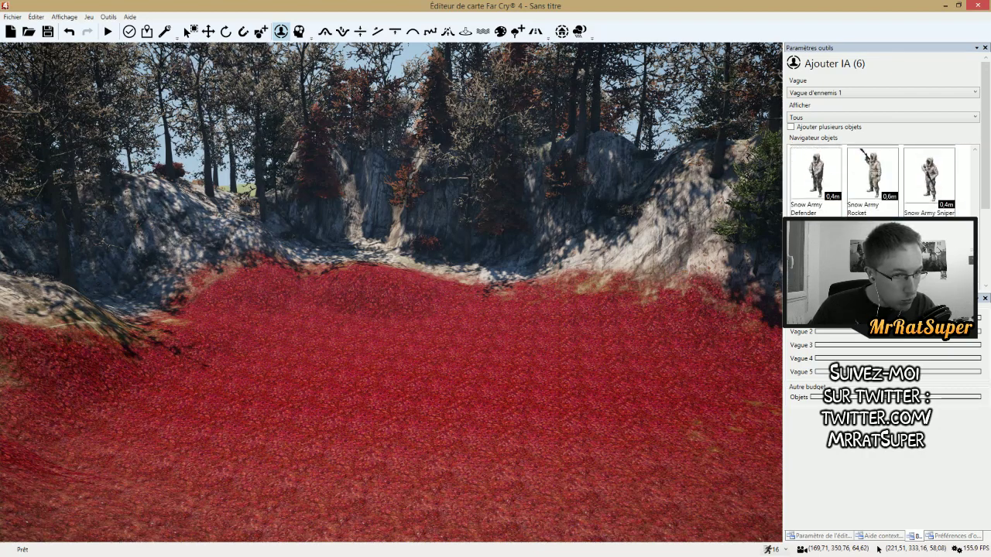
scroll(872, 182, "up", 1)
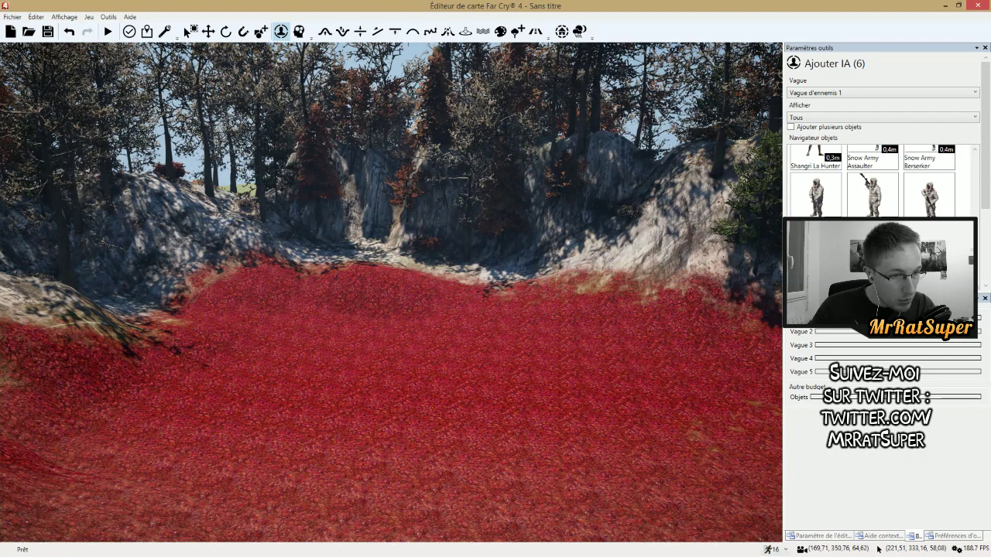
scroll(873, 194, "up", 1)
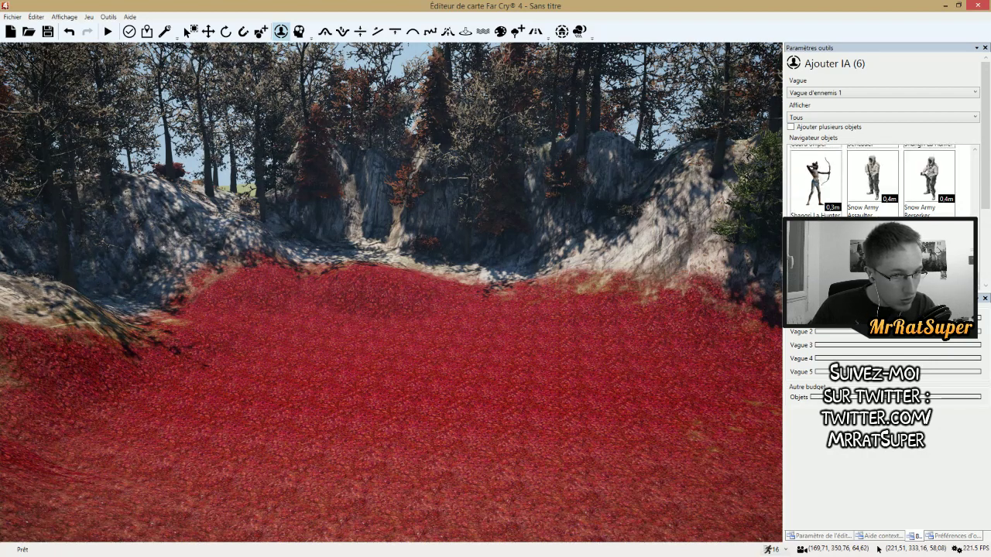
scroll(873, 193, "up", 2)
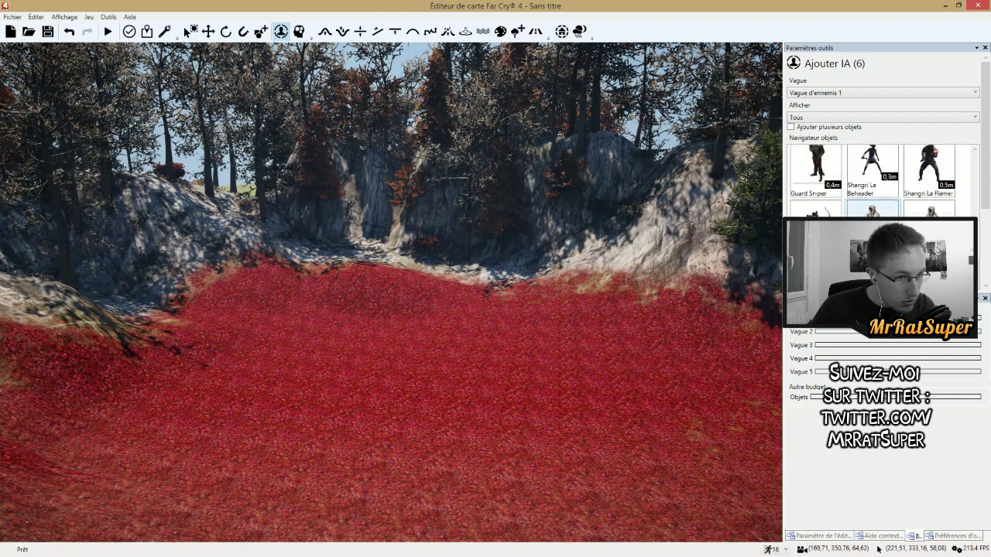
scroll(873, 198, "up", 1)
left_click(929, 197)
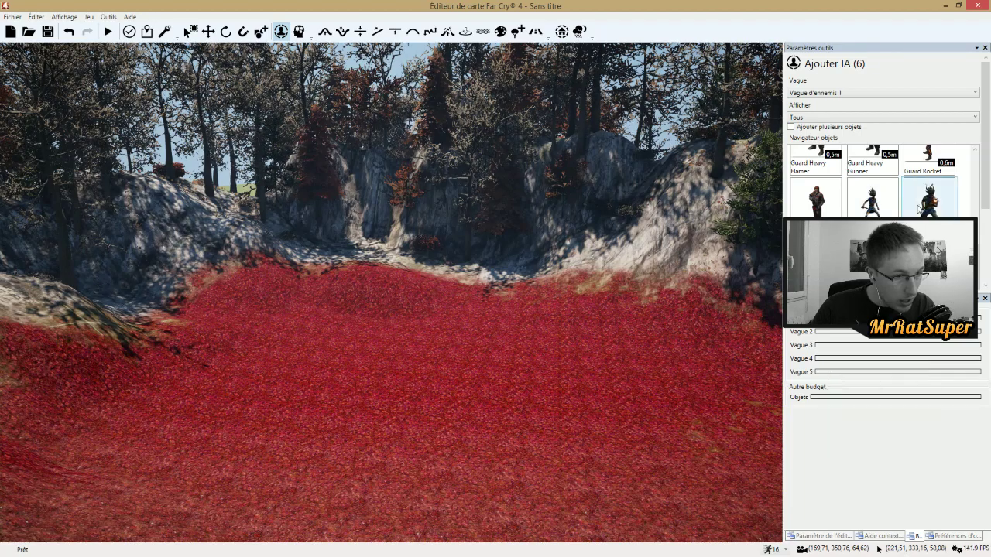
left_click(394, 298)
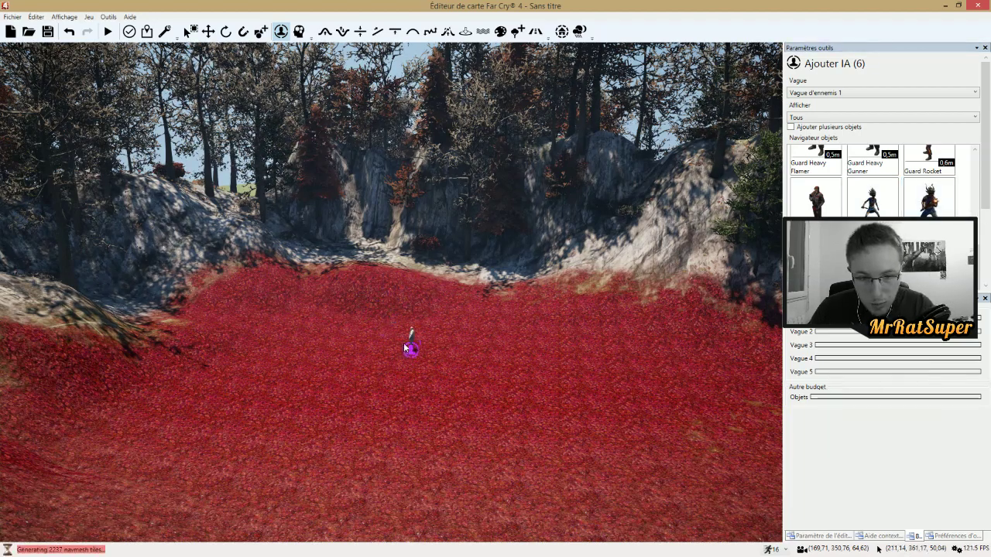
- Select the Shangri La Flamer and shift it slightly sideways across the clearing, keeping it on the ground
scroll(404, 349, "up", 2)
scroll(431, 344, "down", 1)
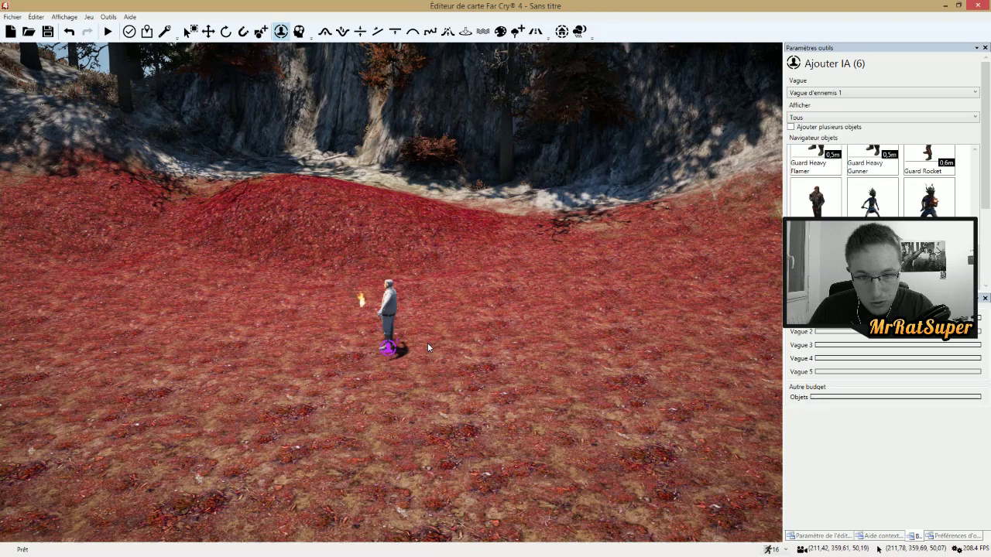
left_click(396, 312)
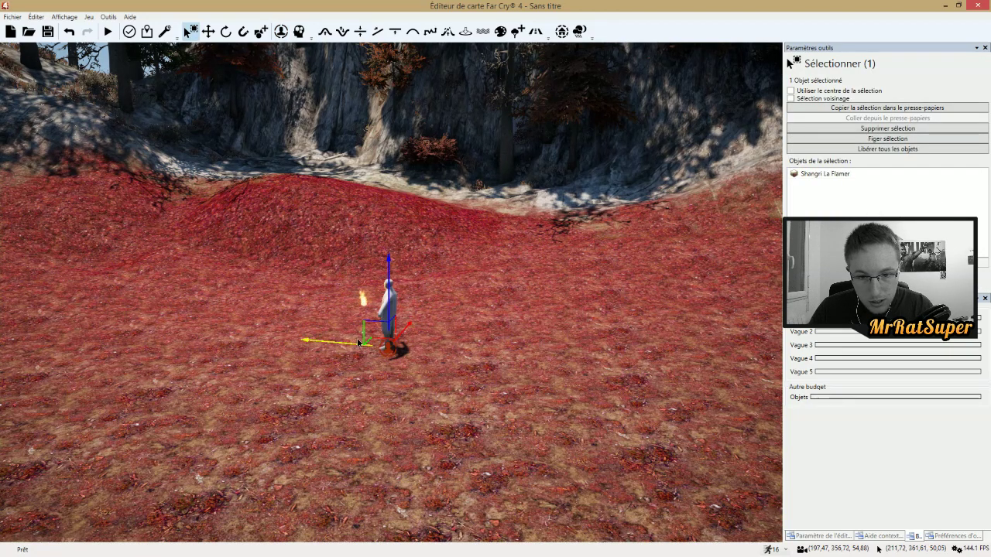
left_click_drag(359, 343, 401, 345)
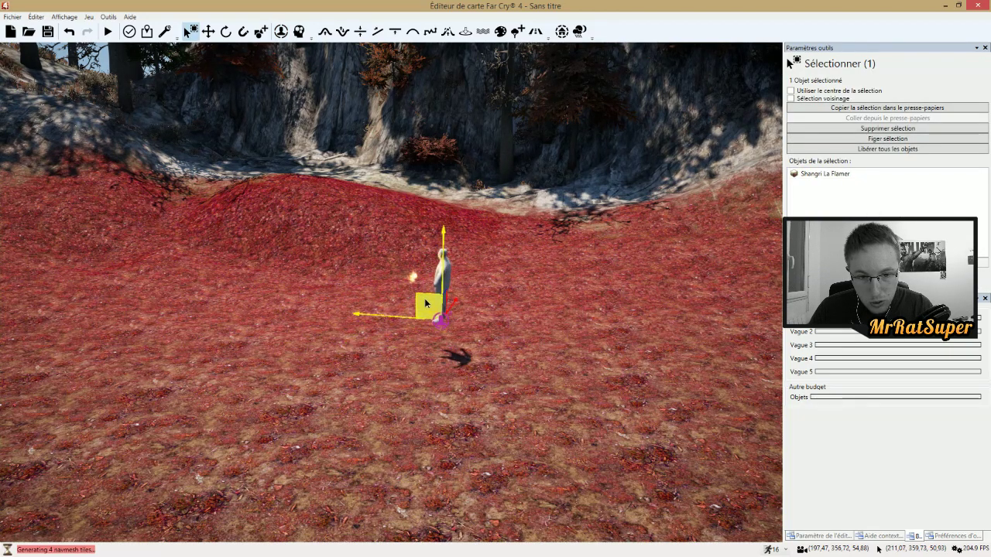
mouse_move(450, 326)
left_mouse_down()
mouse_move(458, 315)
mouse_move(453, 322)
left_mouse_up()
left_click(815, 175)
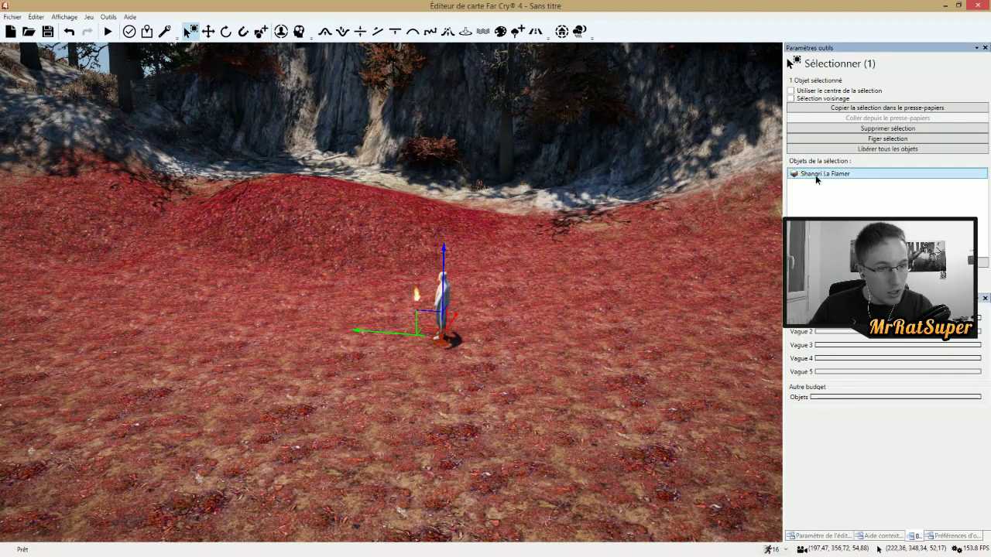
- Place a Shangri La Beheader and a Shangri La Hunter on opposite sides of the Flamer in the clearing
left_click(867, 263)
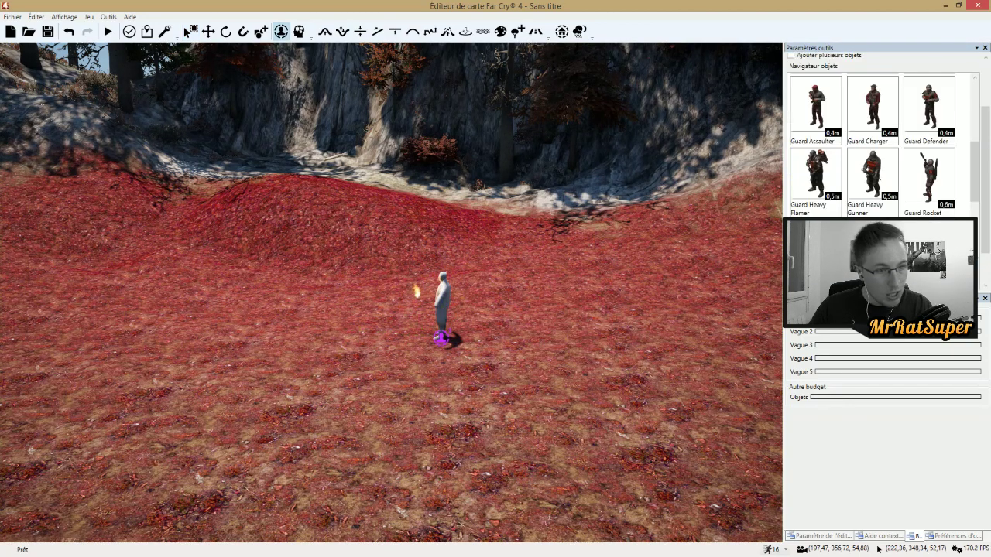
left_click(350, 308)
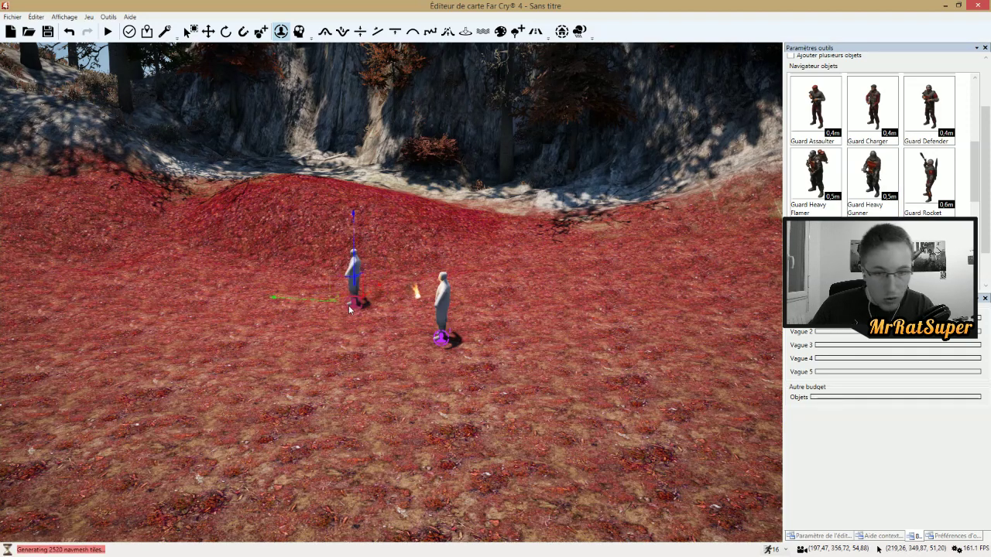
scroll(885, 150, "down", 2)
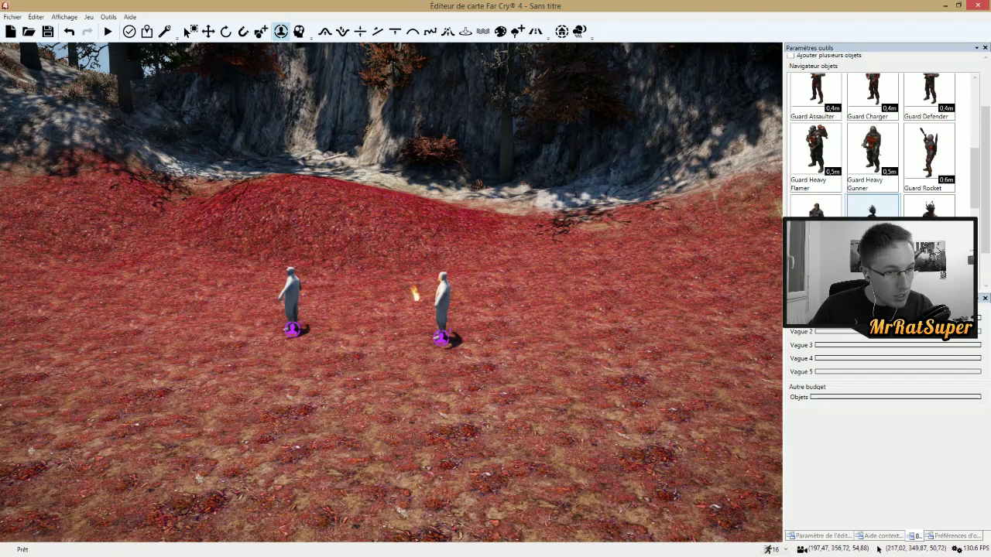
scroll(885, 150, "down", 1)
left_click(824, 205)
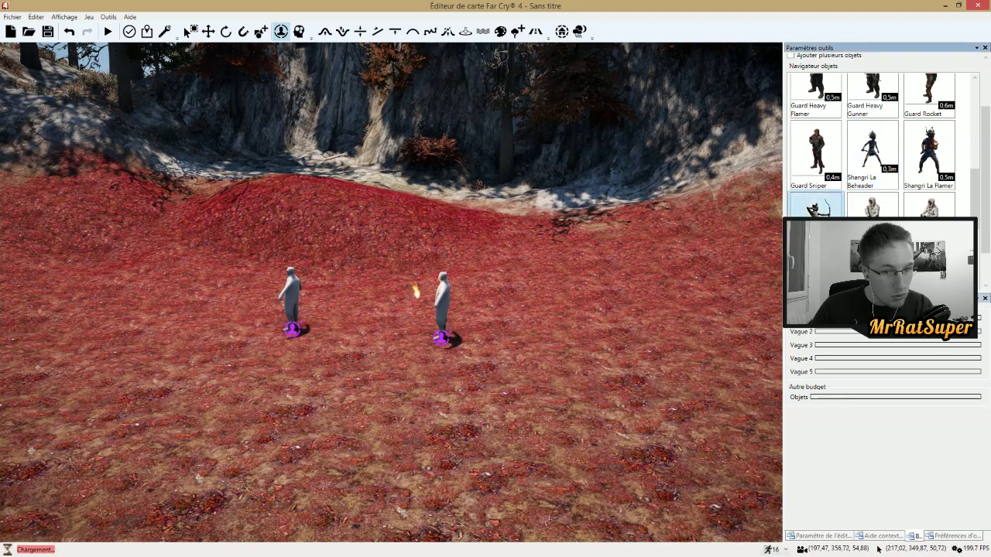
left_click(586, 339)
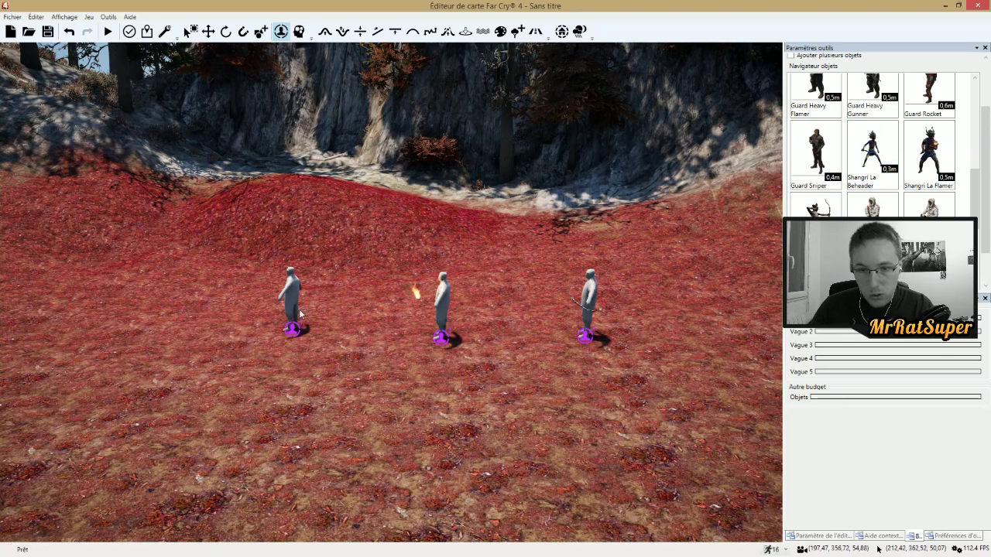
scroll(439, 302, "down", 2)
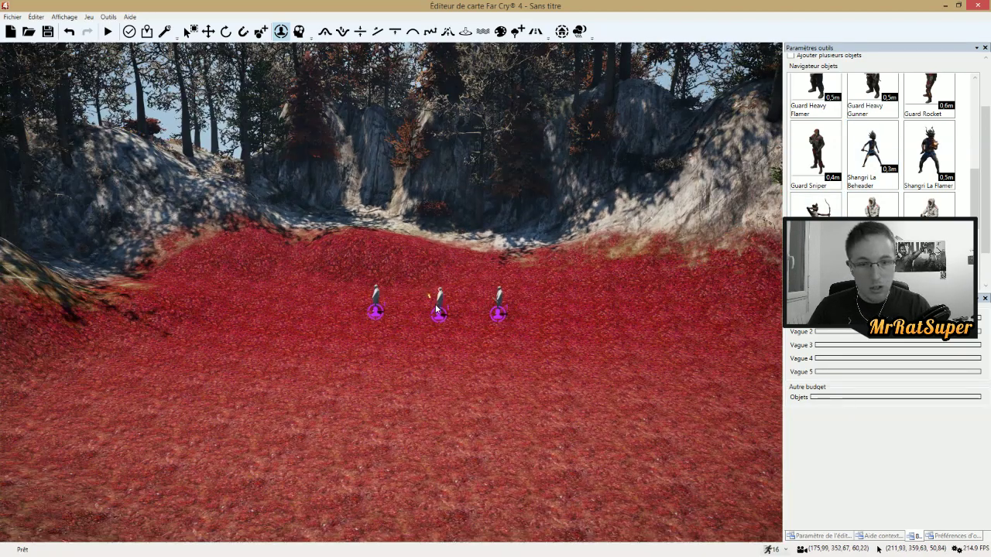
scroll(439, 310, "up", 3)
scroll(438, 312, "down", 3)
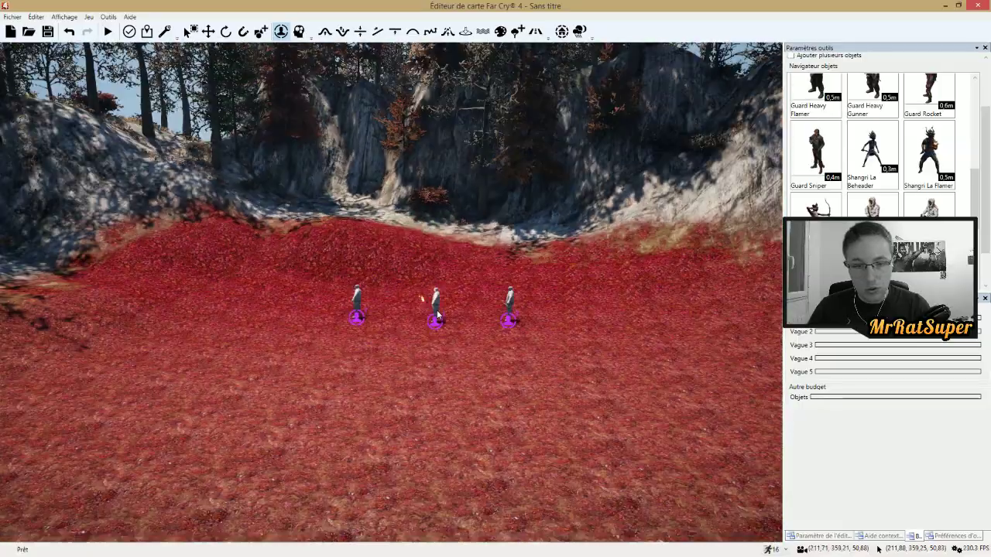
scroll(438, 314, "up", 5)
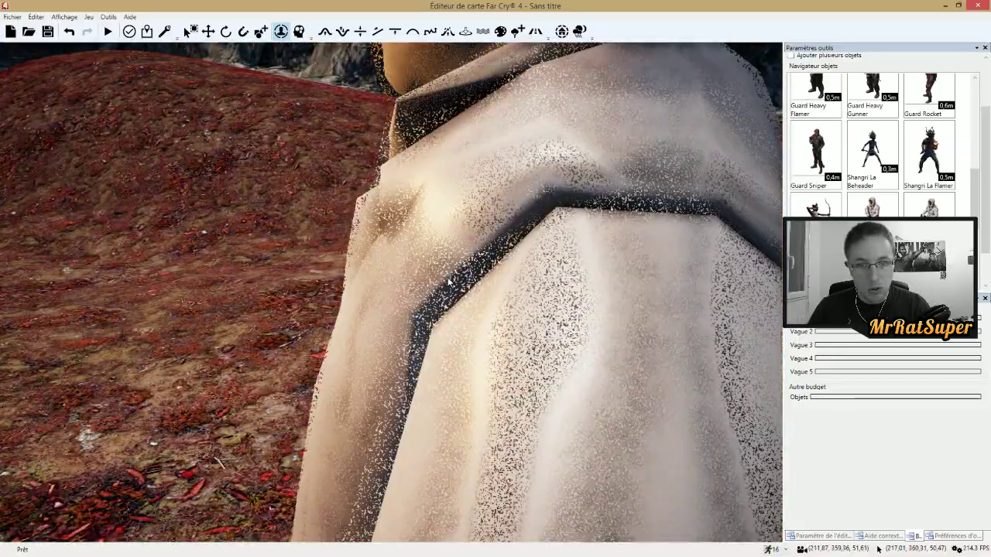
- Place a Guard Heavy Flamer and a Guard Heavy Gunner at opposite ends of the Shangri La trio in the clearing
right_click_drag(449, 282, 728, 446)
scroll(686, 260, "down", 6)
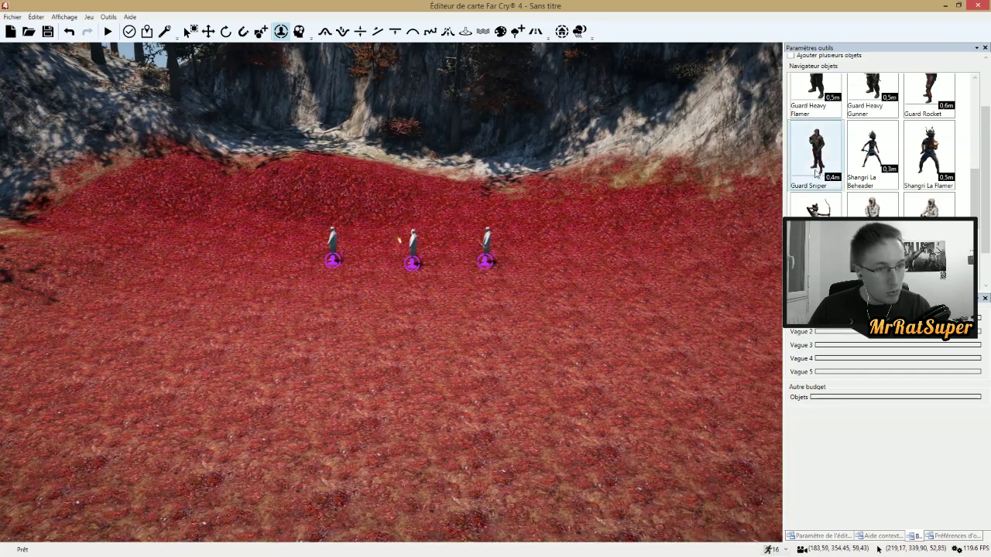
scroll(862, 194, "up", 2)
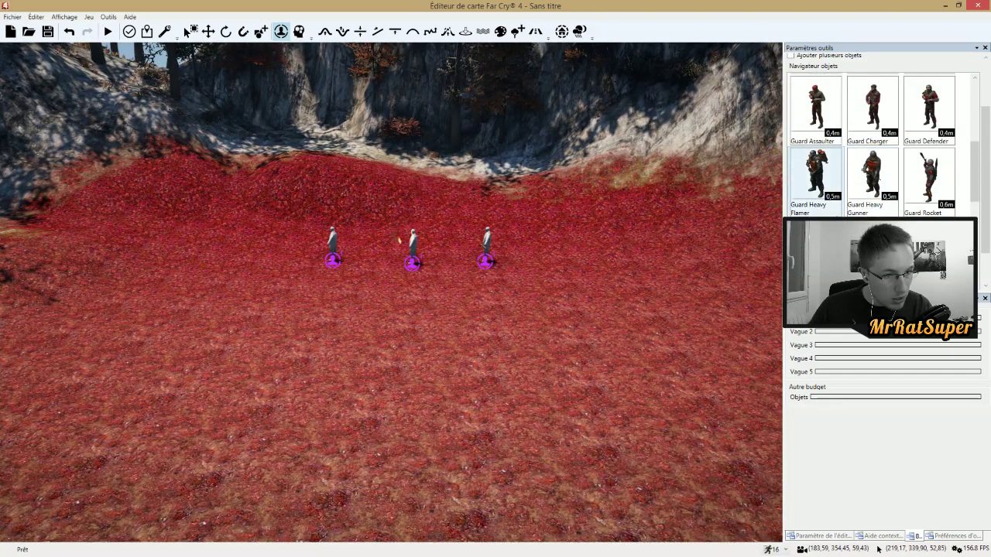
left_click(819, 190)
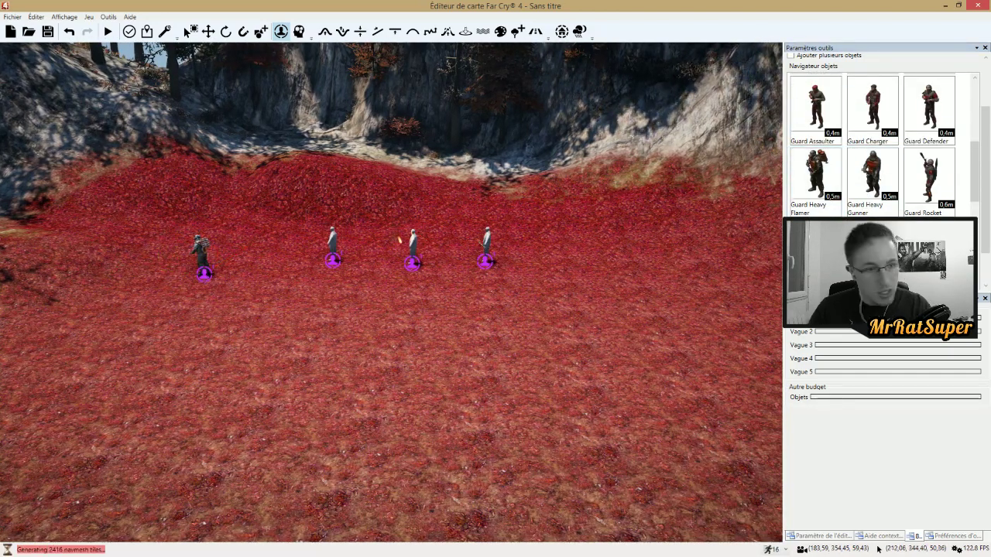
left_click_drag(873, 176, 652, 307)
- Examine the Guard Heavy Gunner up close, and check the whole row of enemies from a distance
scroll(657, 304, "up", 5)
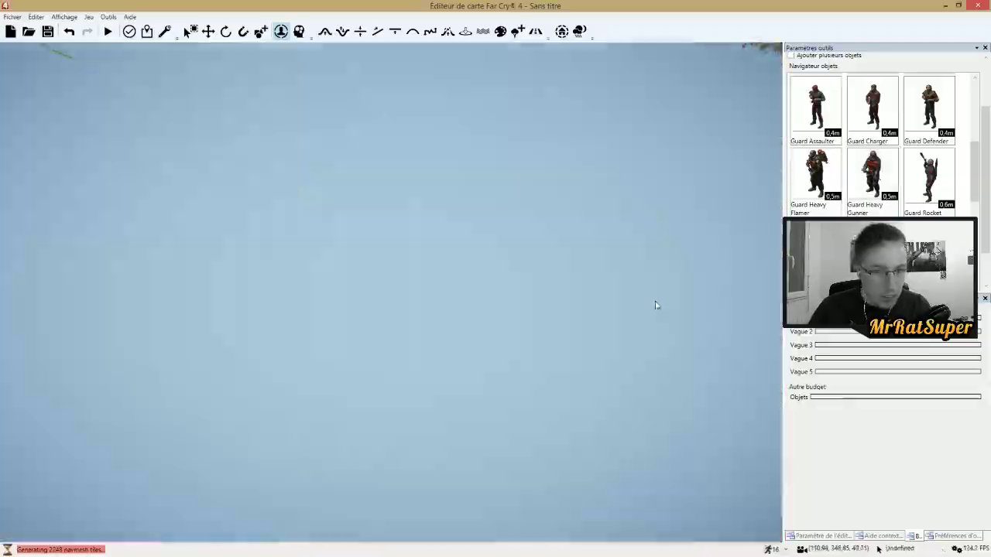
scroll(610, 268, "down", 2)
right_click_drag(610, 268, 463, 261)
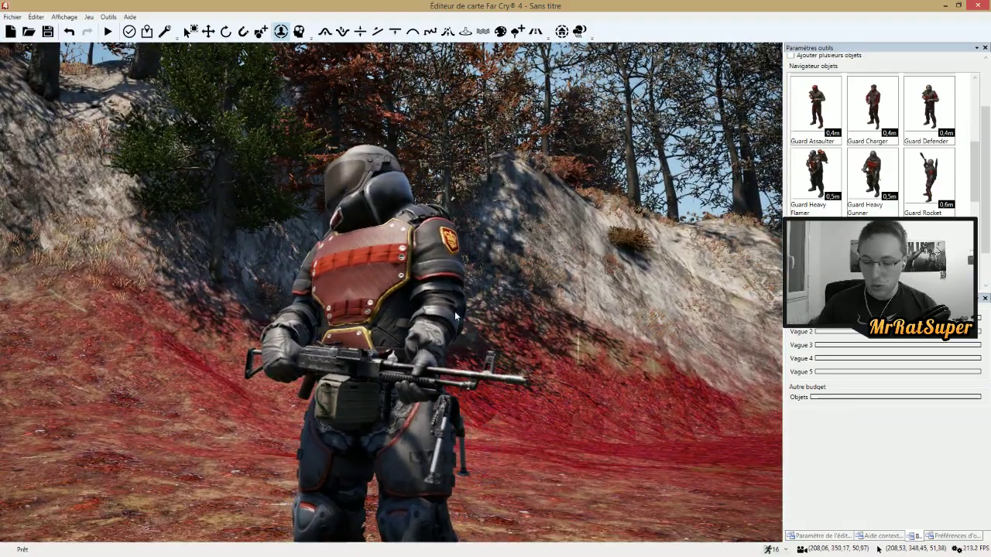
scroll(402, 403, "down", 5)
scroll(379, 388, "down", 5)
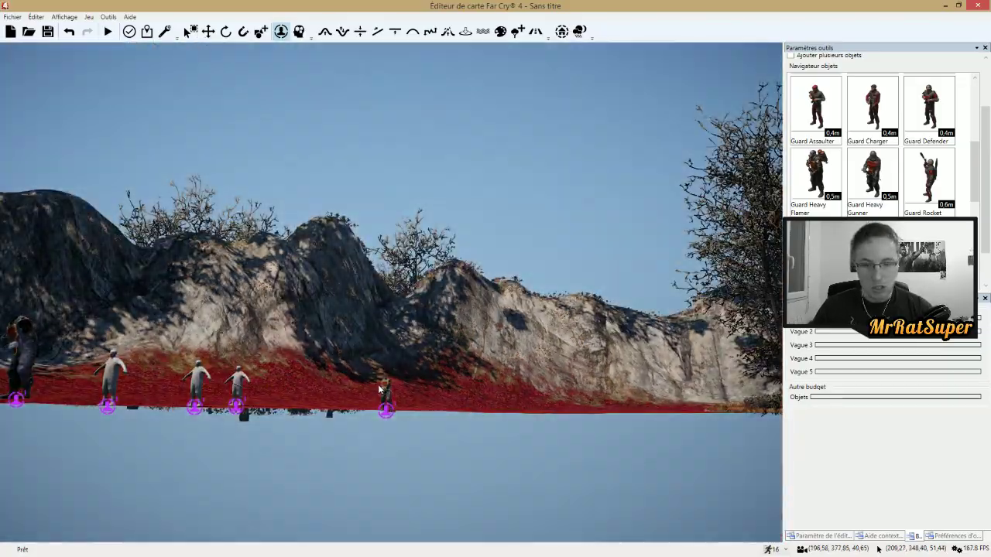
right_click_drag(381, 381, 325, 457)
right_click_drag(373, 334, 376, 368)
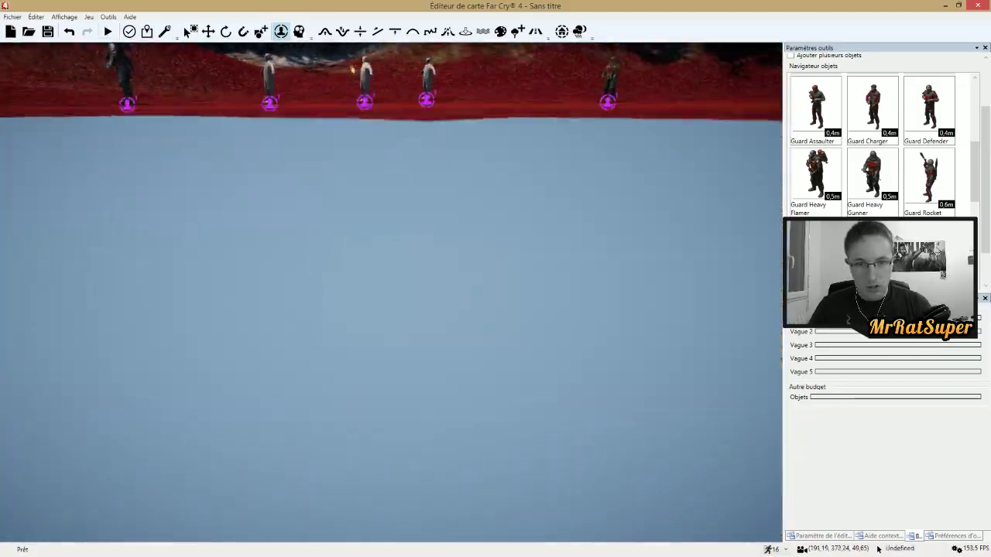
scroll(373, 334, "down", 5)
scroll(380, 341, "up", 2)
scroll(376, 326, "down", 5)
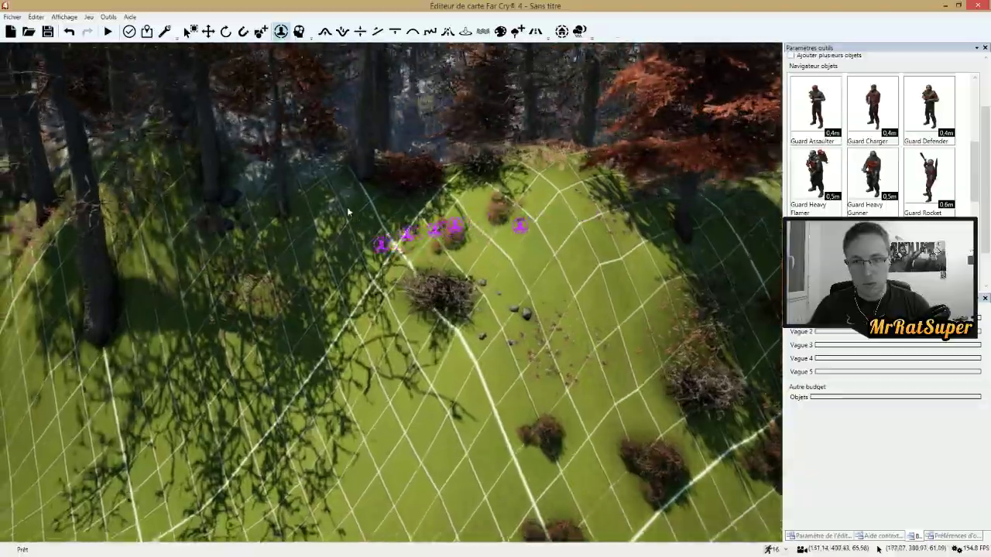
- Place three Guard Assaulters spread across the red clearing in front of the existing row of enemies
right_click_drag(348, 210, 403, 166)
key("w")
right_click_drag(391, 293, 180, 292)
key("w")
right_click_drag(372, 148, 346, 181)
key("s")
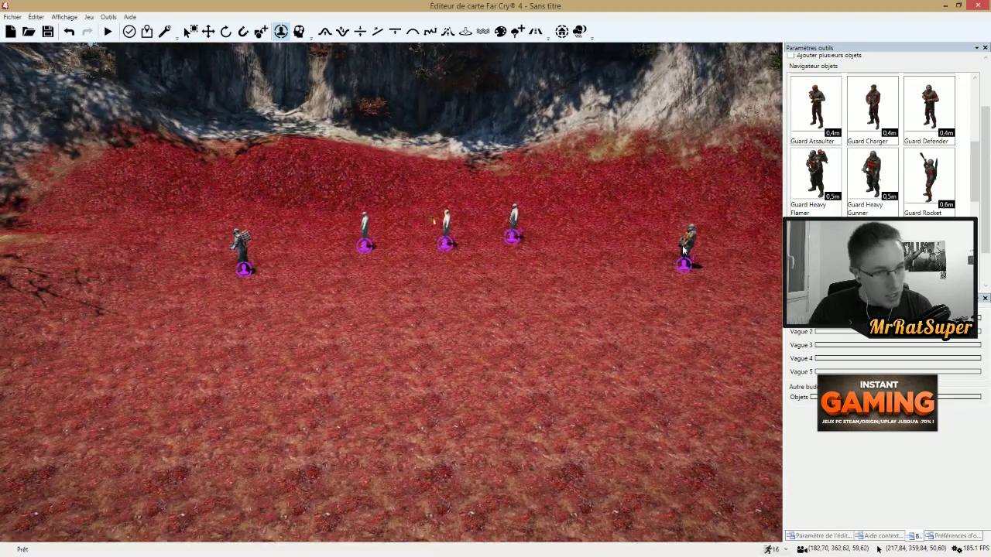
left_click(815, 105)
left_click(271, 336)
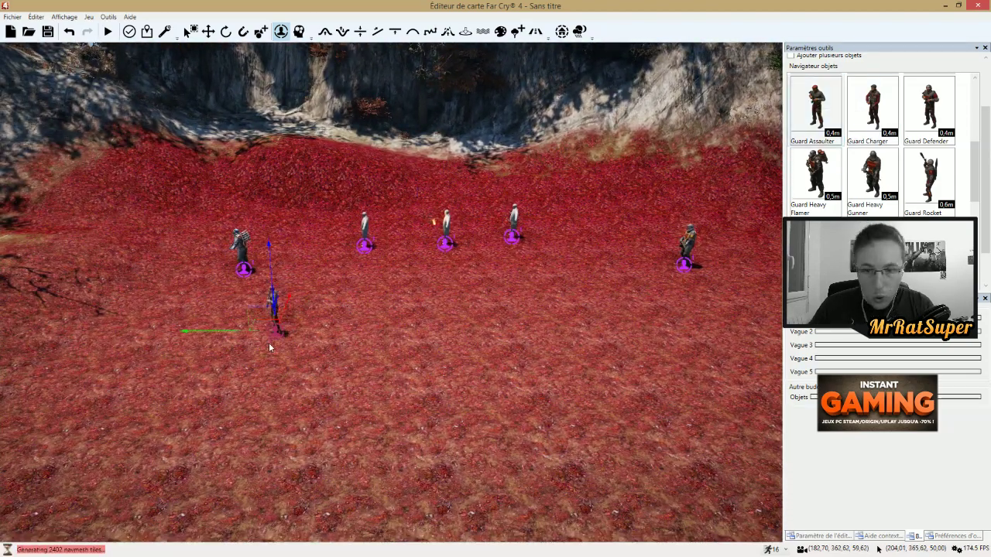
left_click(555, 333)
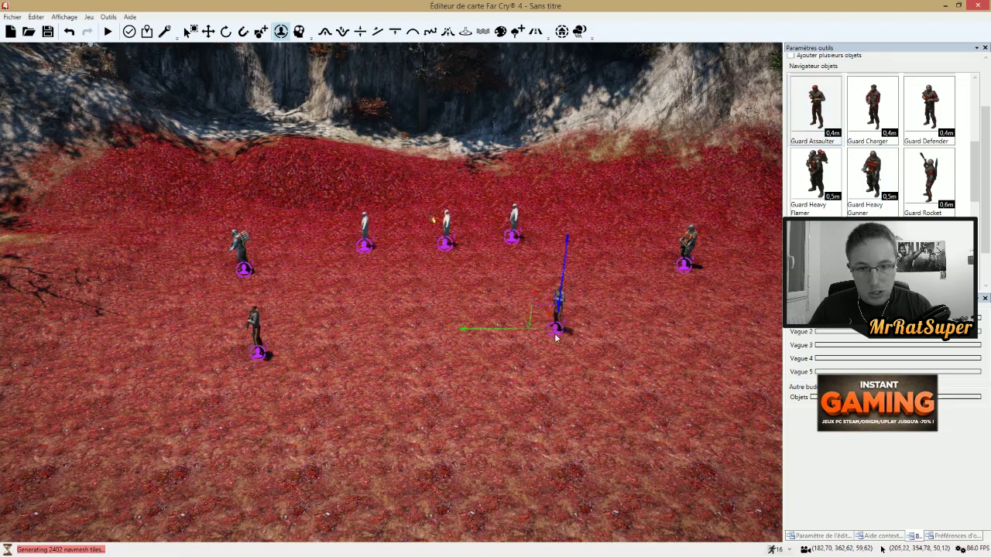
left_click(501, 393)
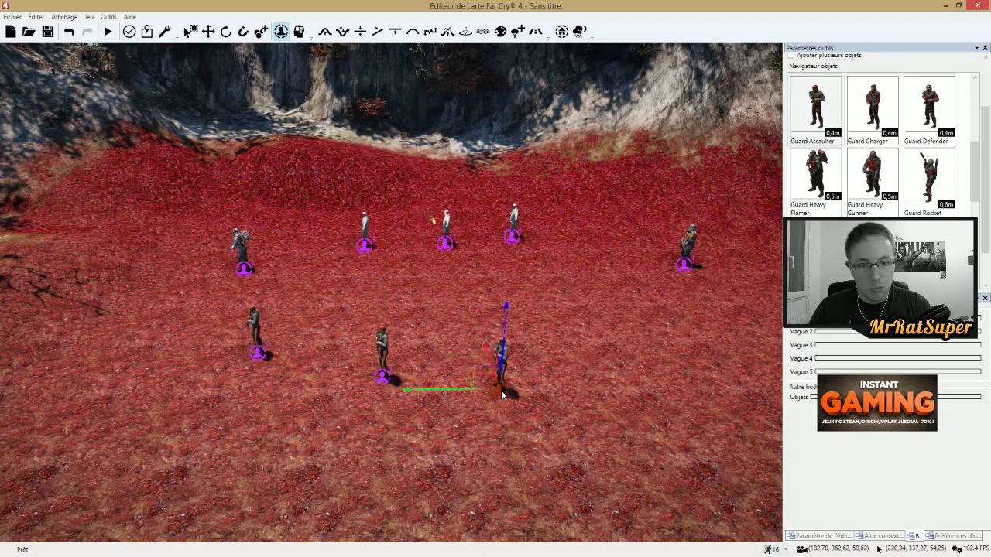